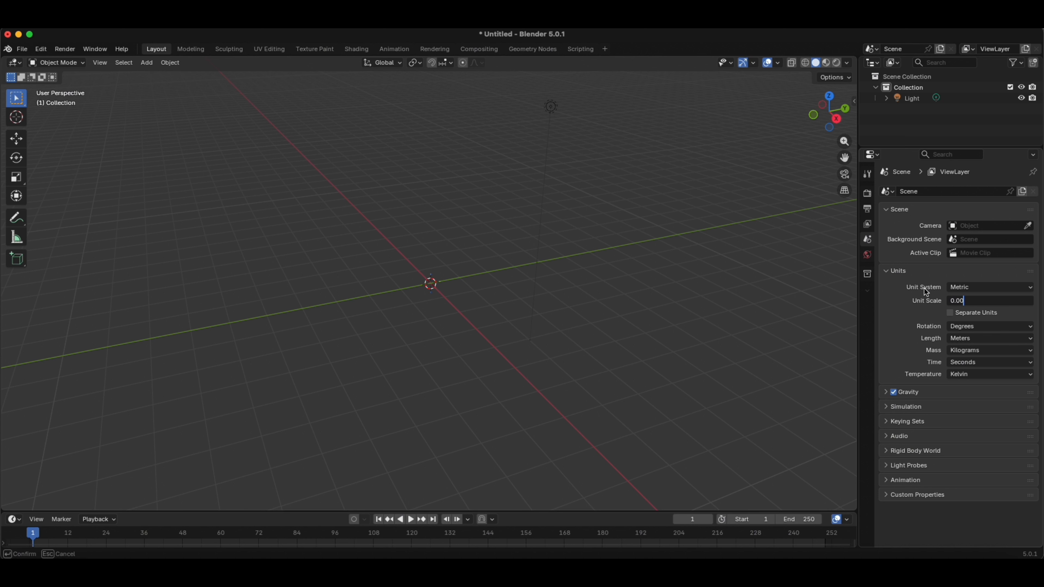
- Set the scene's unit scale to 0.001 and its length unit to millimeters
key(Return)
click(1000, 338)
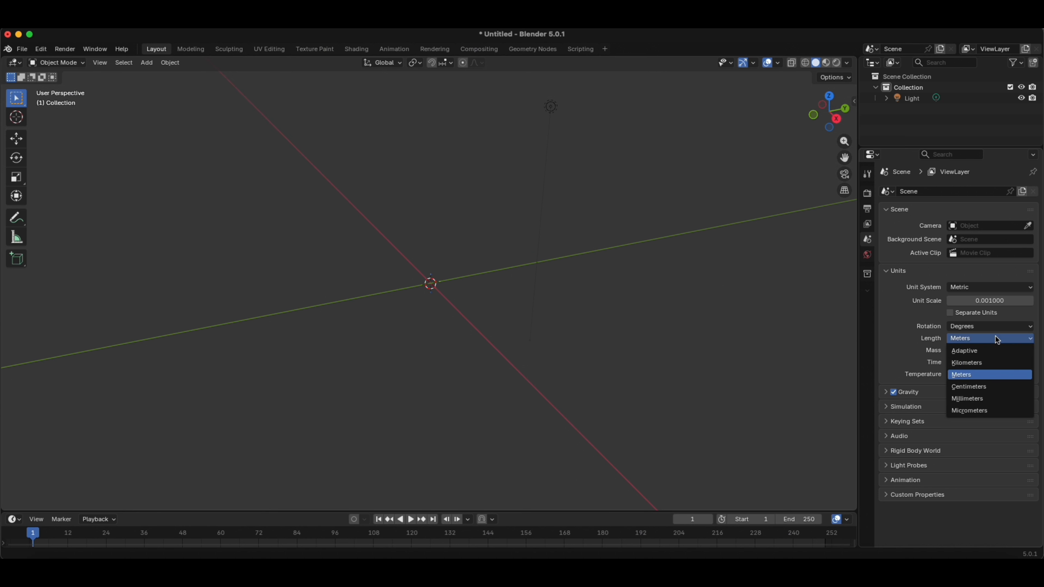
click(958, 399)
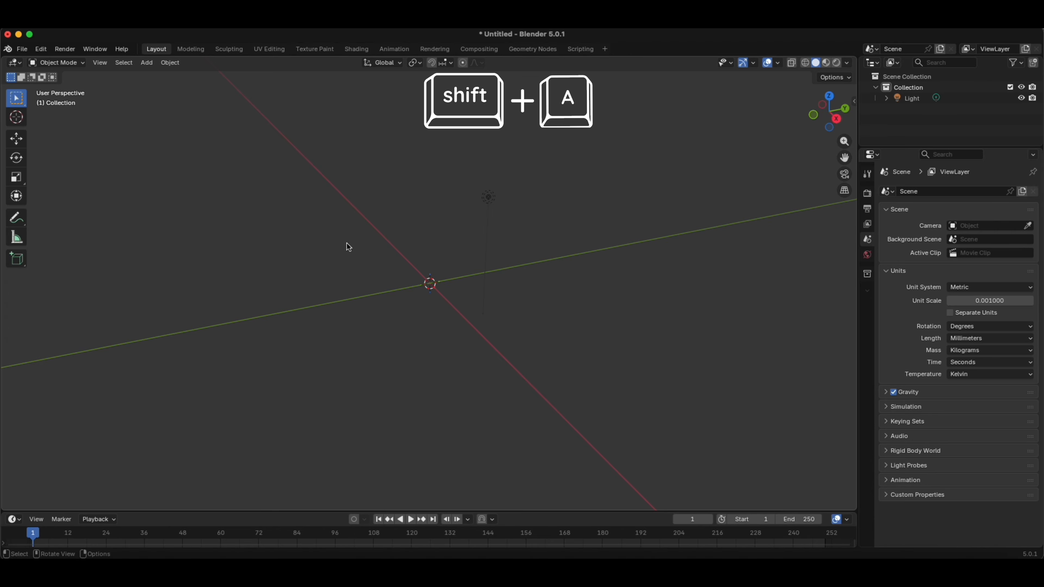
- Add a UV sphere with 128 segments, 128 rings and a 12 mm radius
key(shift+a)
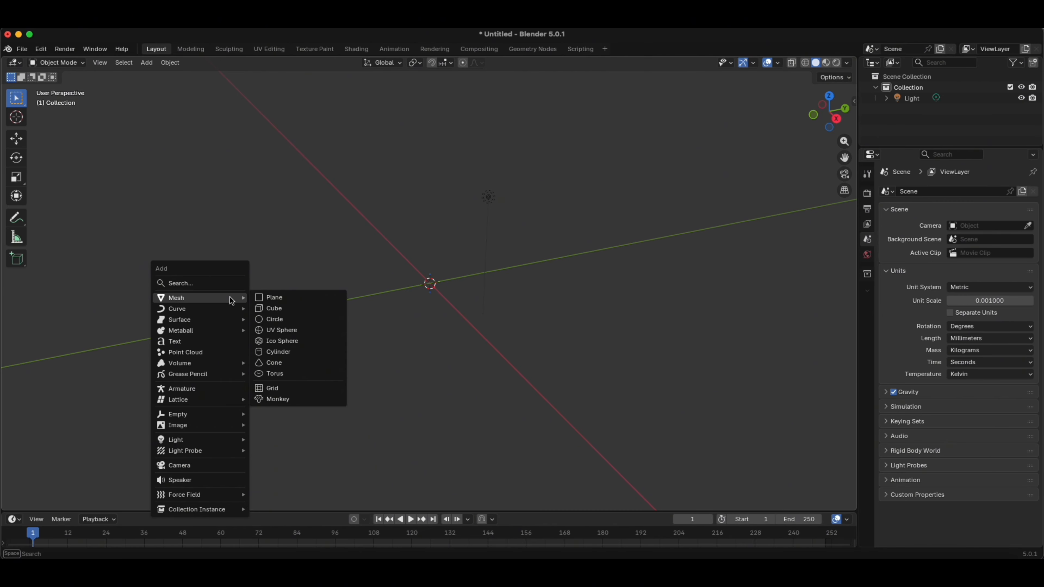
mouse_move(179, 302)
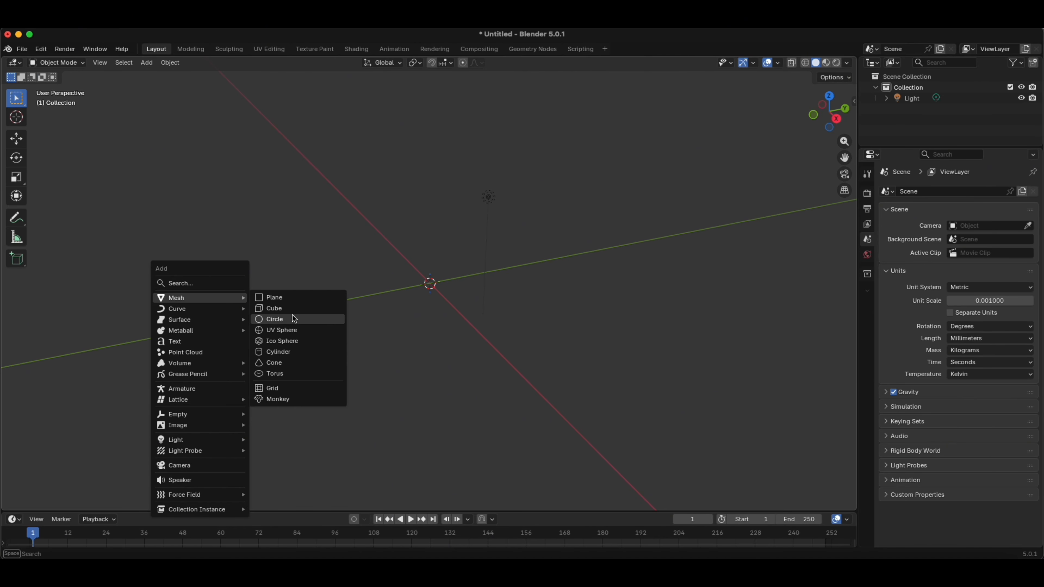
click(305, 329)
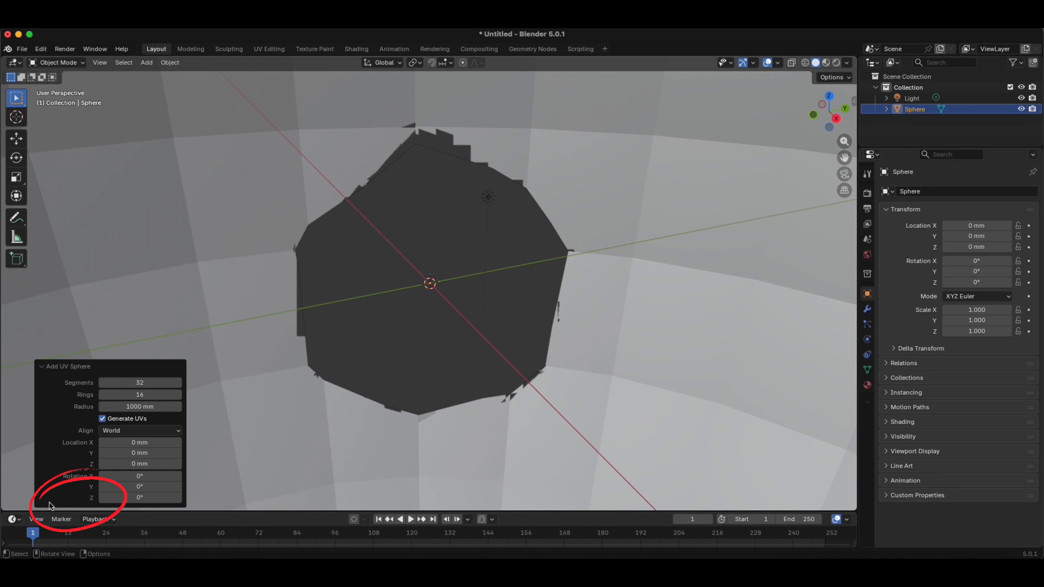
click(68, 501)
click(150, 383)
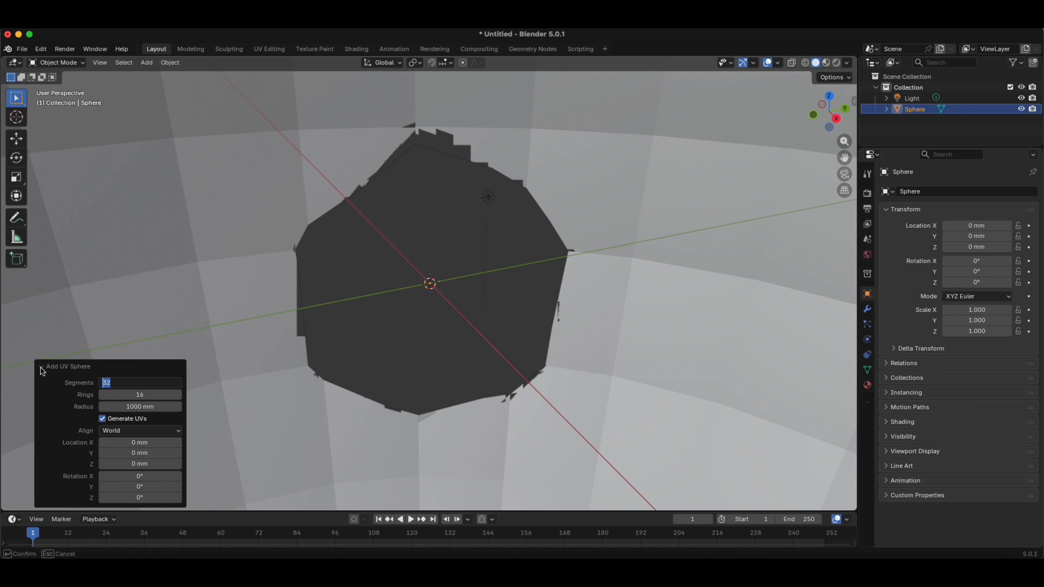
text(128)
key(Tab)
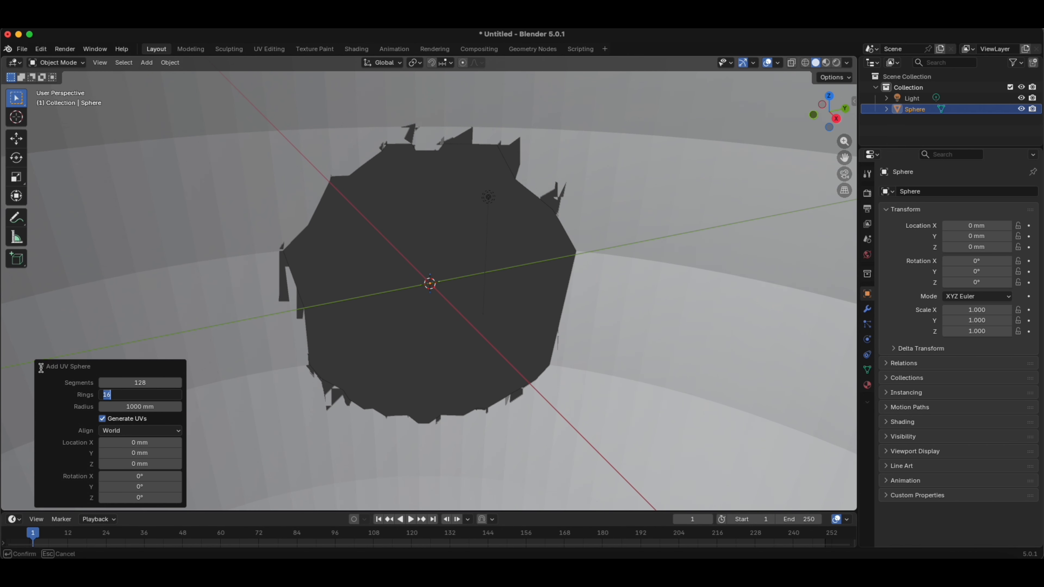
text(1)
key(Tab)
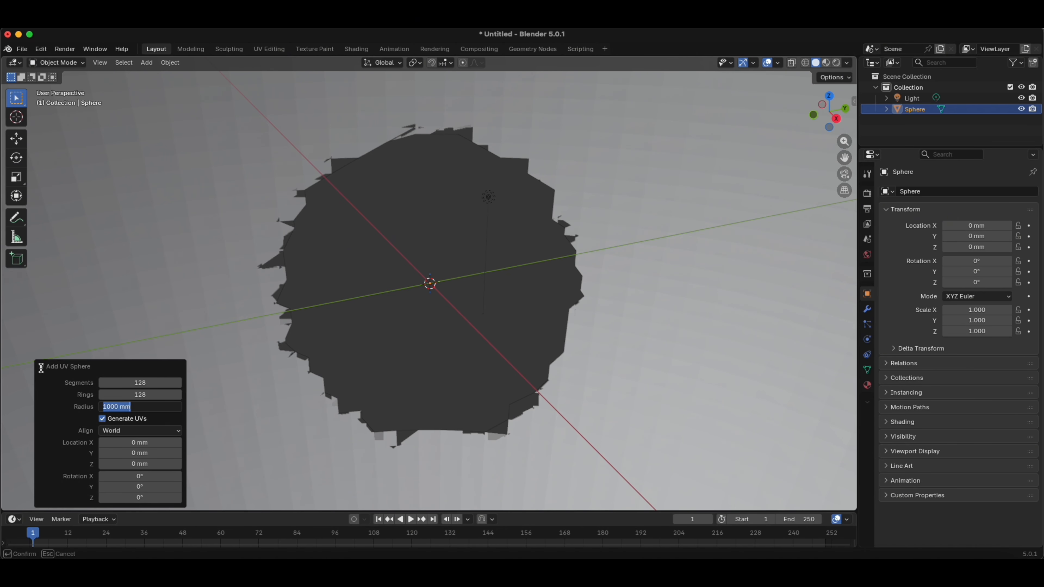
text(12)
key(Return)
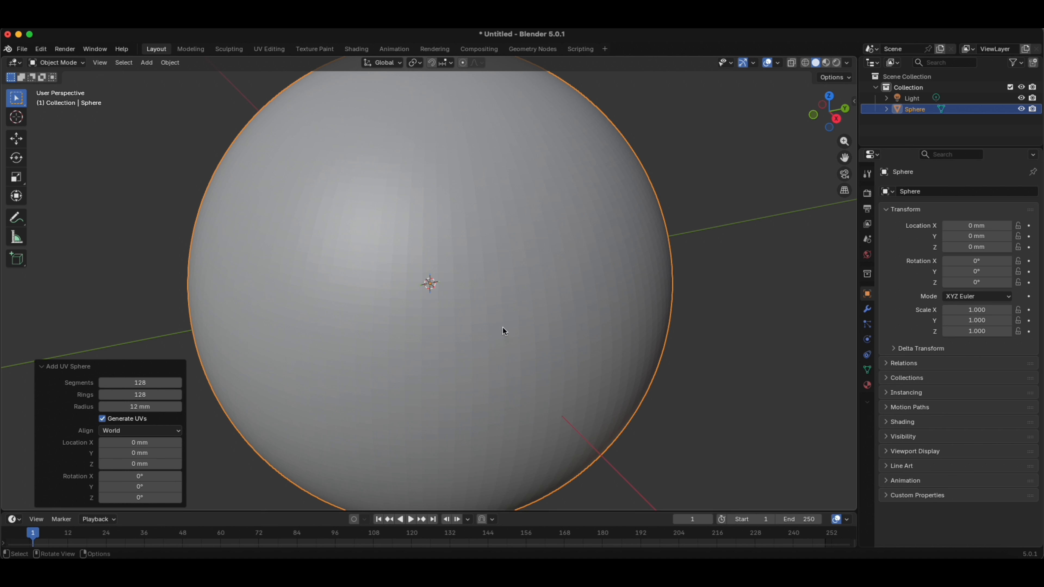
- Show the sphere's transform values and check its X, Y and Z dimensions
key(n)
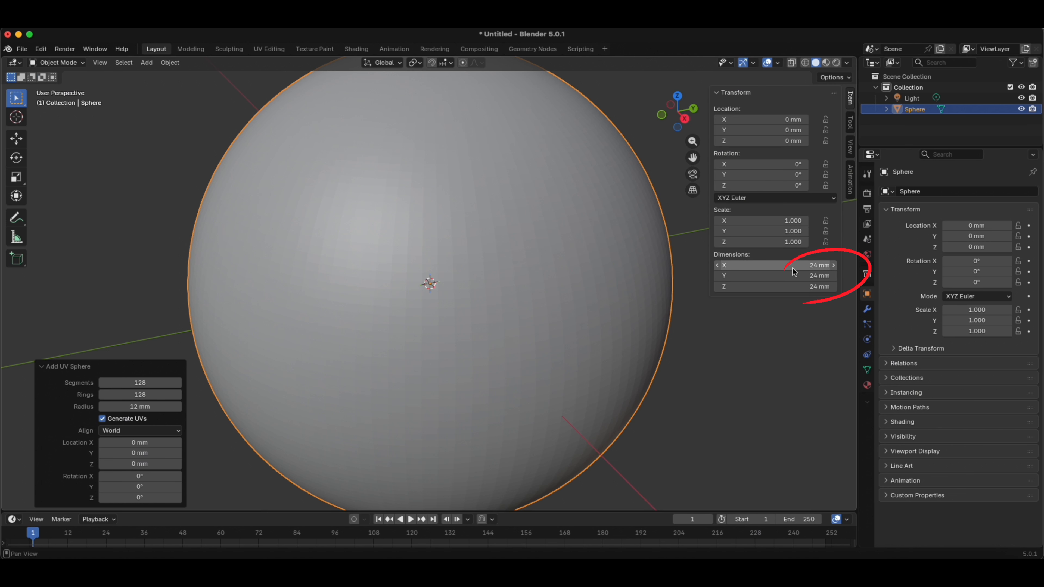
scroll(790, 309, down, 3)
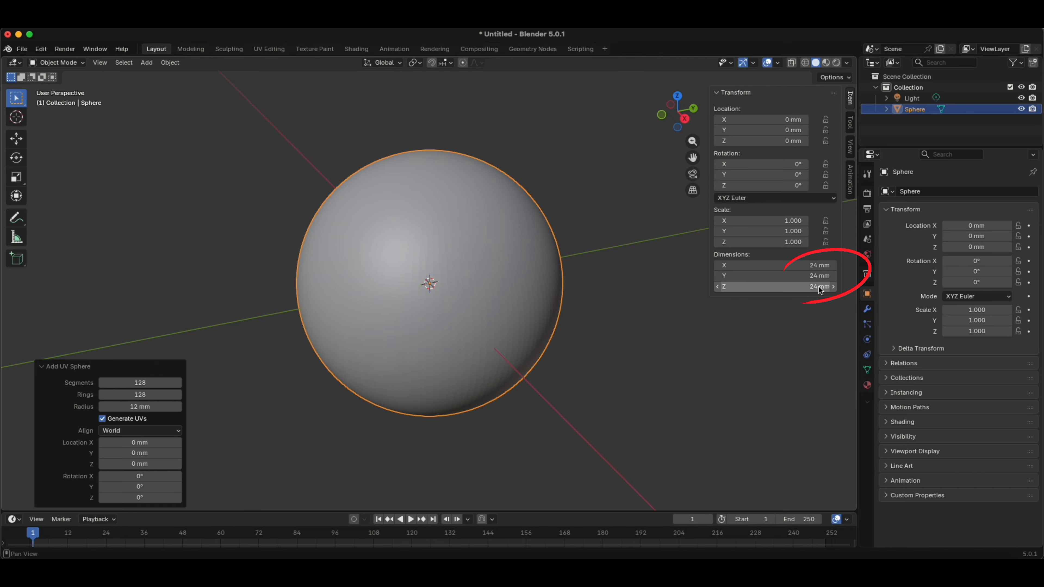
scroll(608, 361, down, 2)
scroll(579, 356, up, 1)
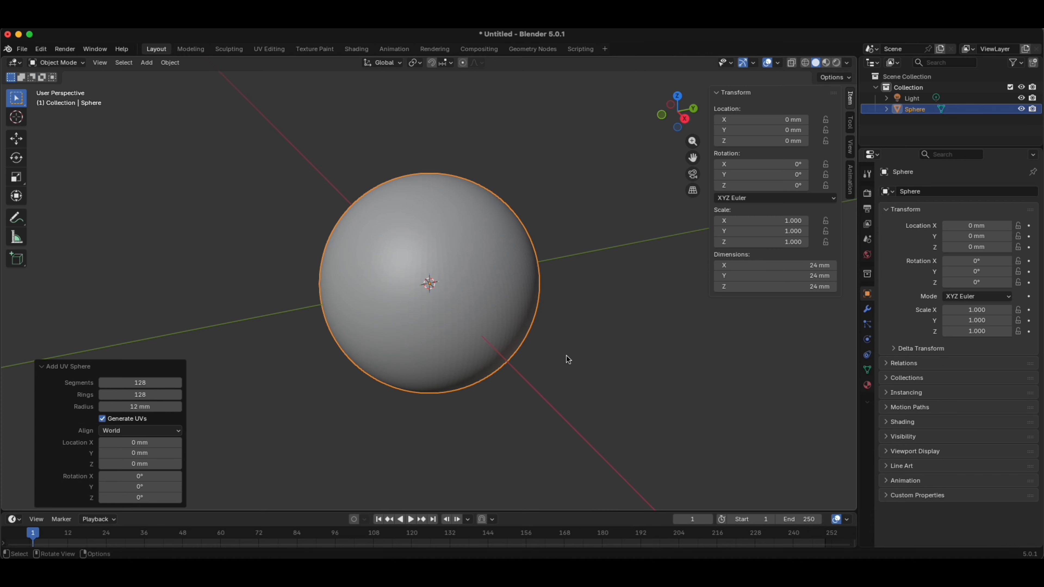
scroll(488, 349, down, 2)
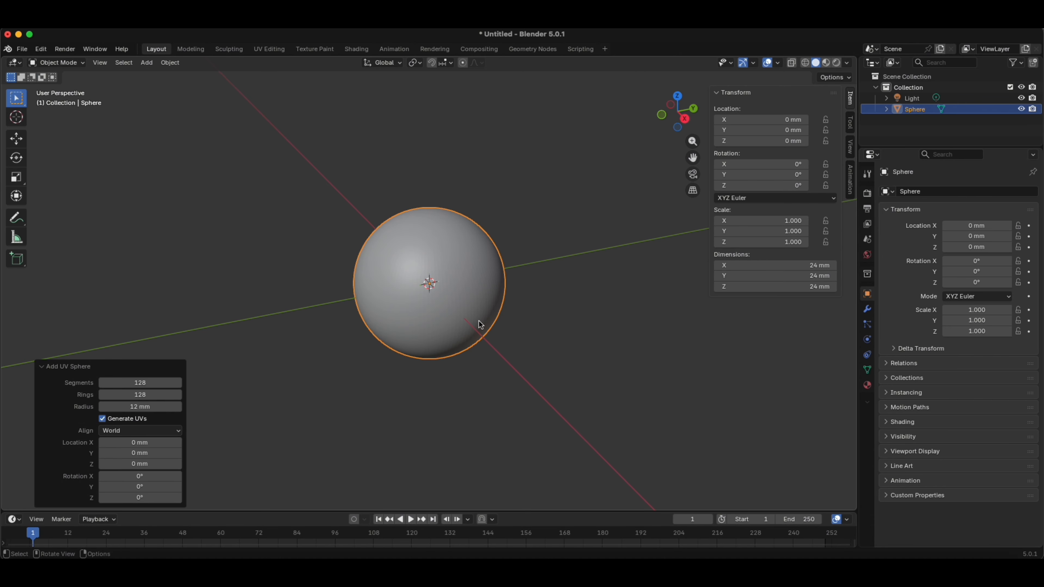
middle_drag(547, 332, 562, 297)
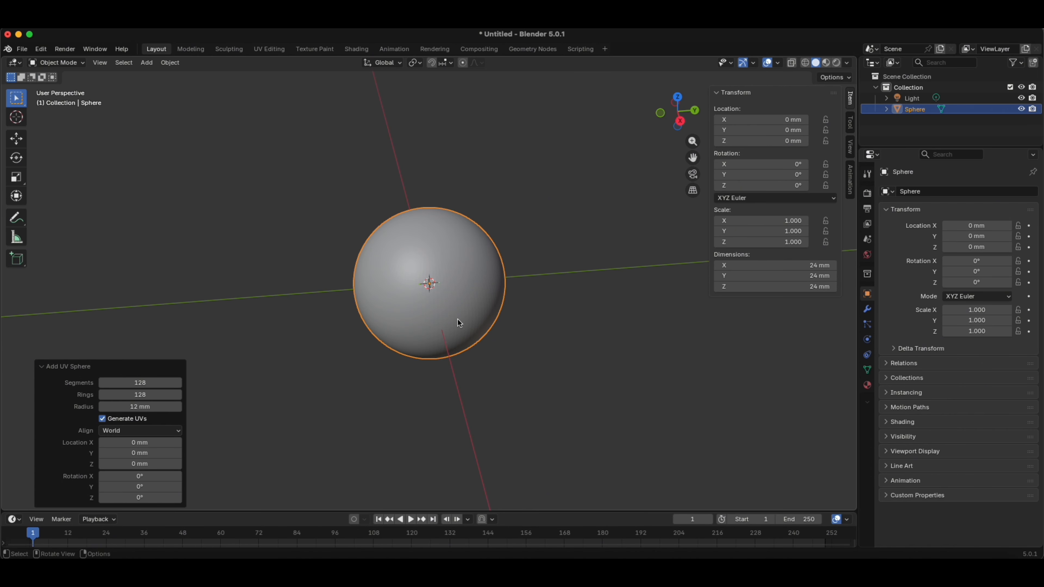
middle_drag(457, 319, 453, 307)
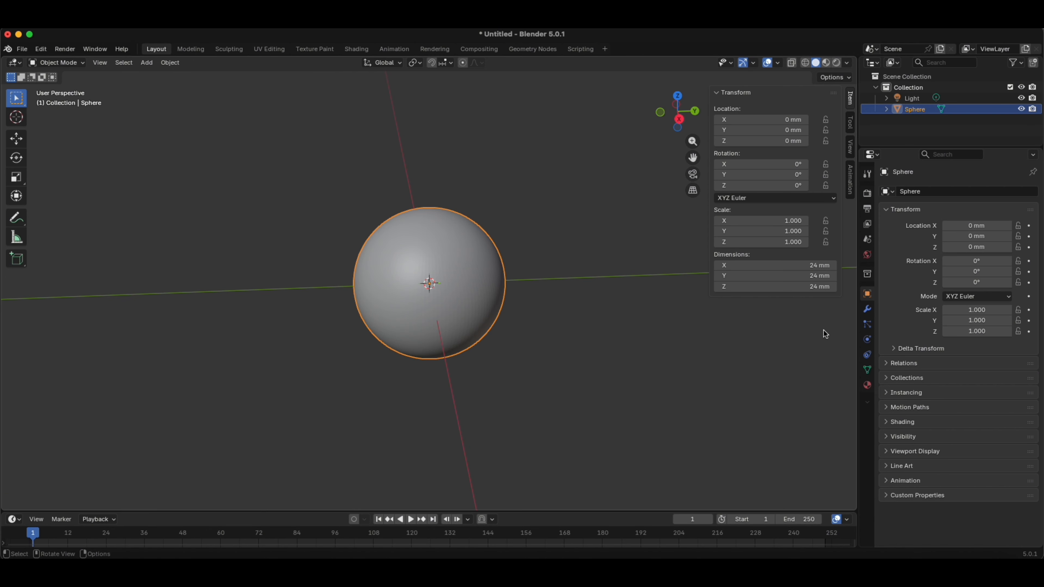
- Add an Array modifier to the sphere, keeping the line shape with a count of 3 along X
click(869, 310)
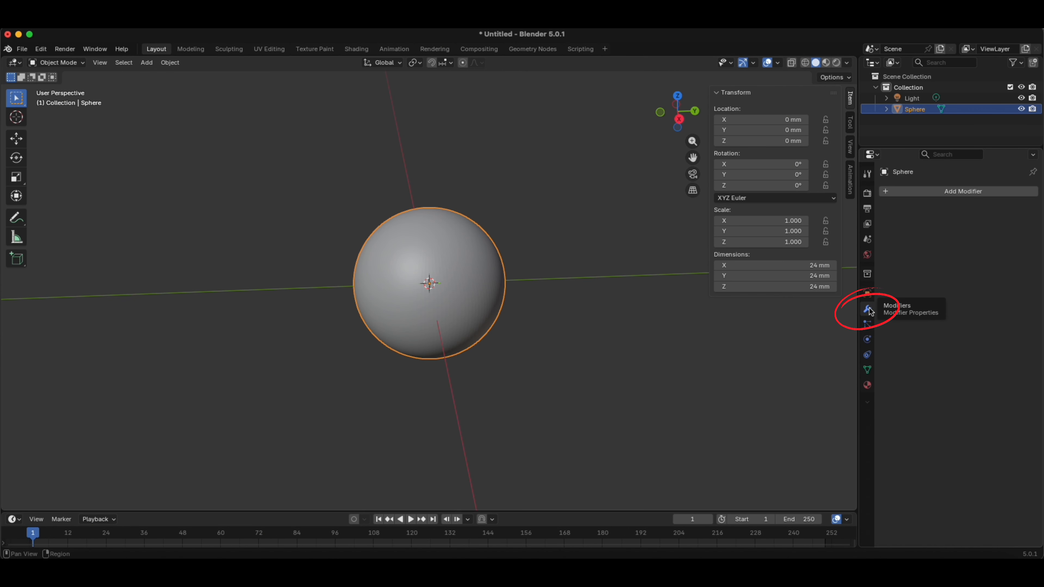
click(954, 192)
click(915, 194)
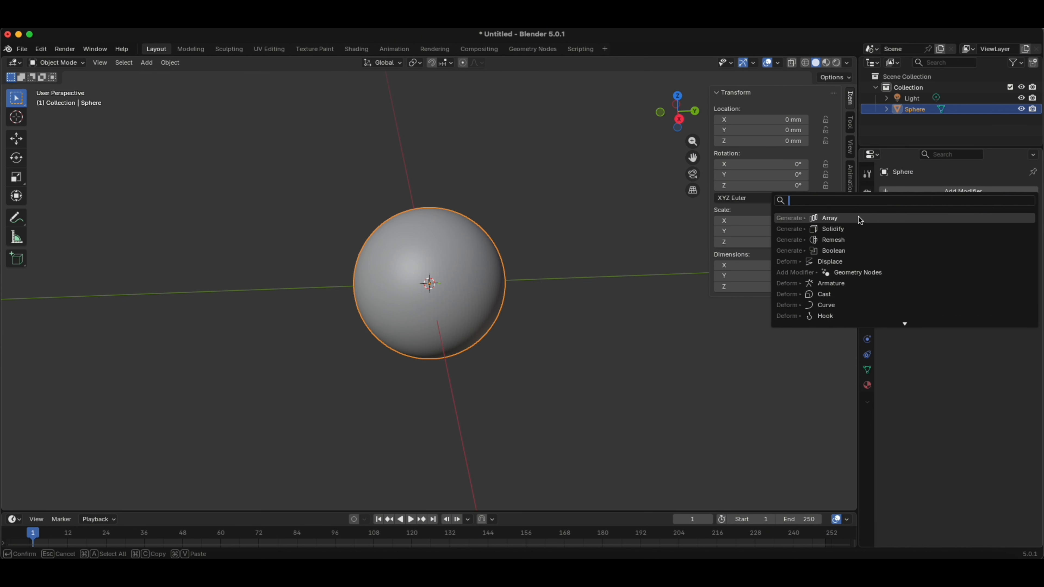
text(arra)
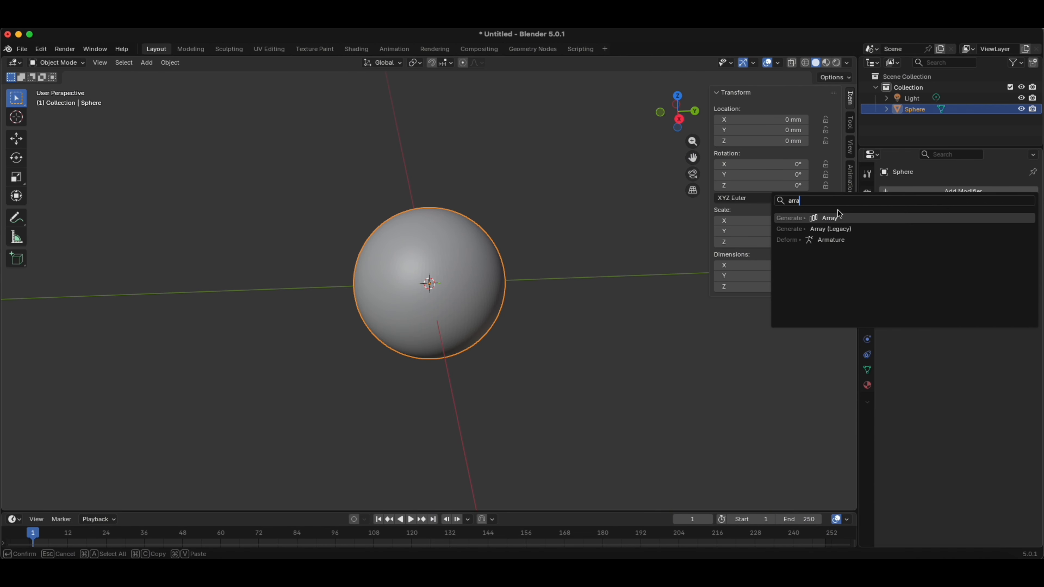
click(829, 219)
scroll(570, 354, down, 5)
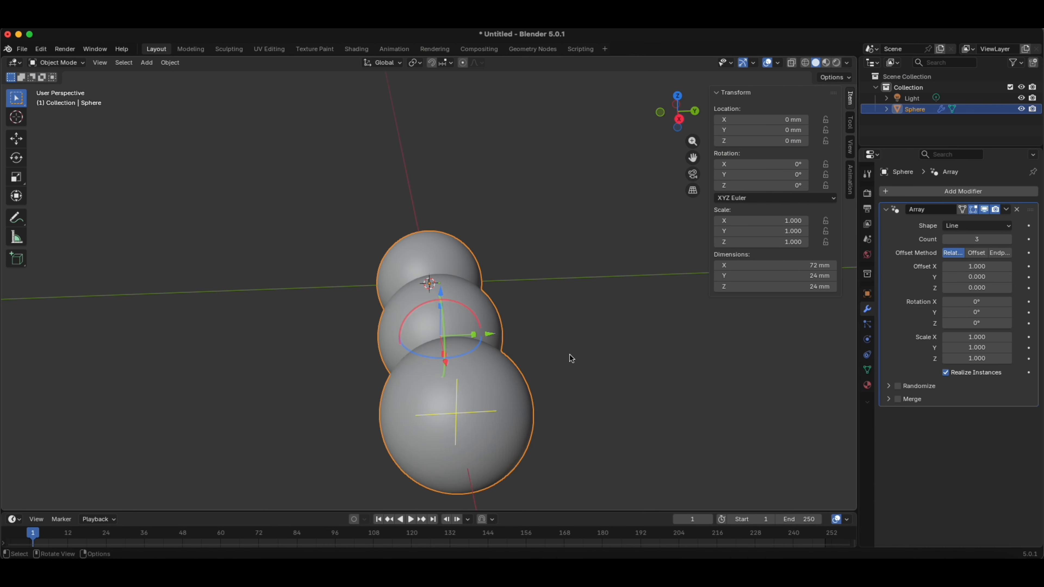
middle_drag(569, 356, 445, 342)
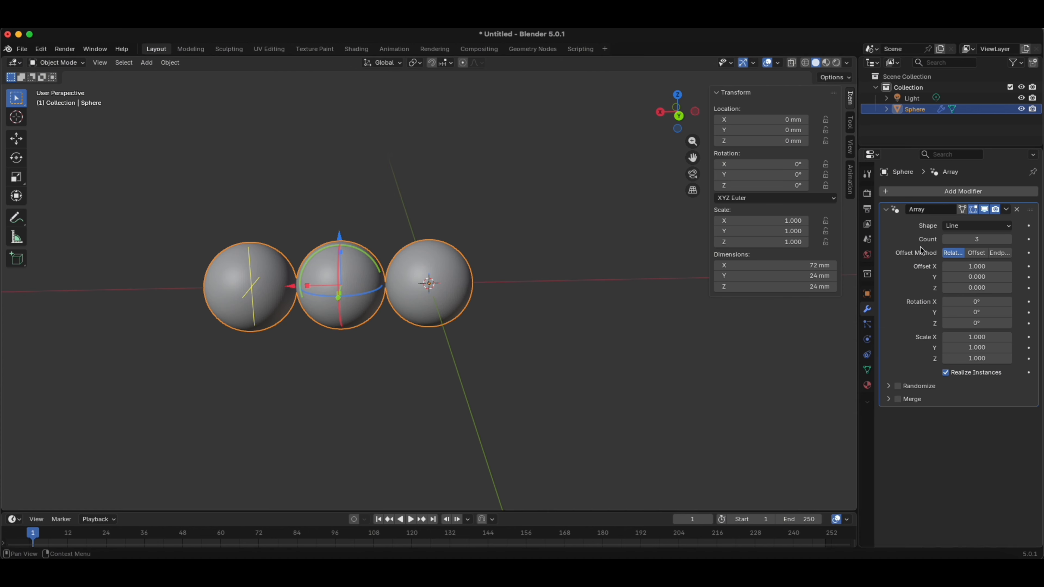
mouse_move(976, 239)
mouse_down()
mouse_move(1003, 239)
mouse_move(977, 239)
mouse_up()
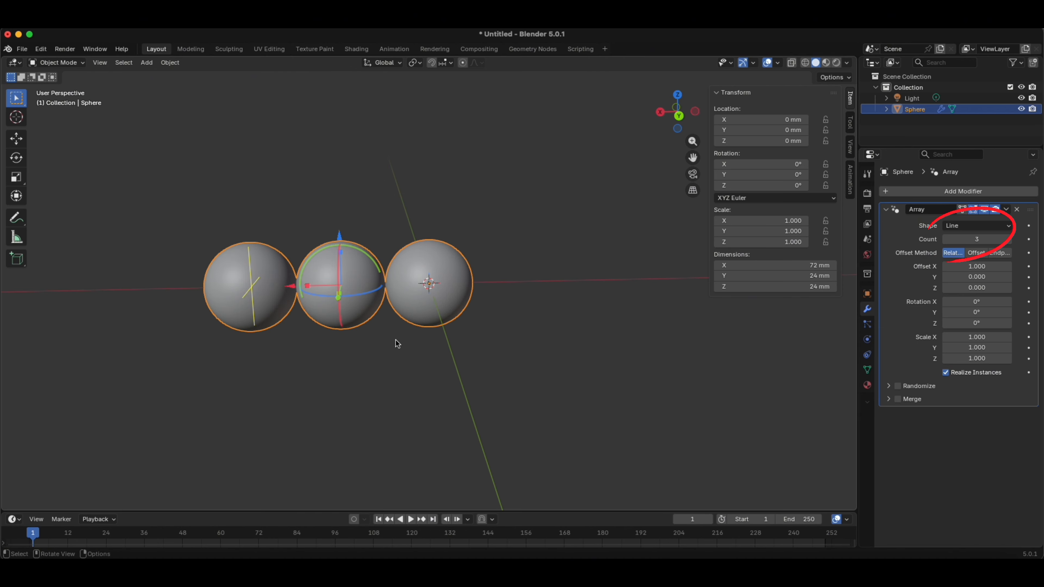
mouse_move(387, 345)
middle_down()
mouse_move(621, 350)
mouse_move(494, 340)
middle_up()
scroll(618, 349, up, 3)
scroll(464, 254, up, 2)
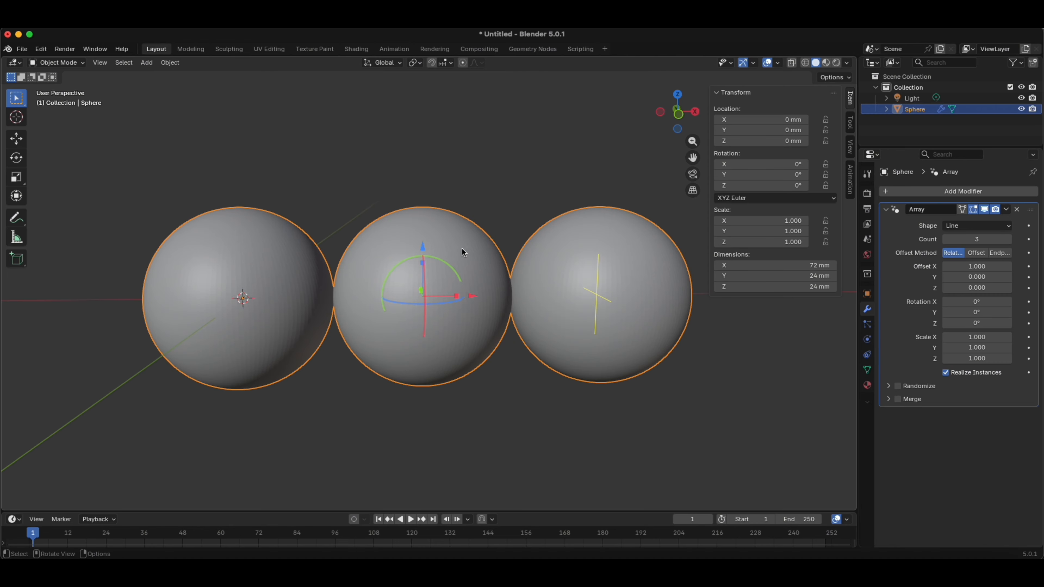
- In wireframe shading, set the array's relative X offset to 0.960 so neighbouring spheres overlap slightly
click(805, 62)
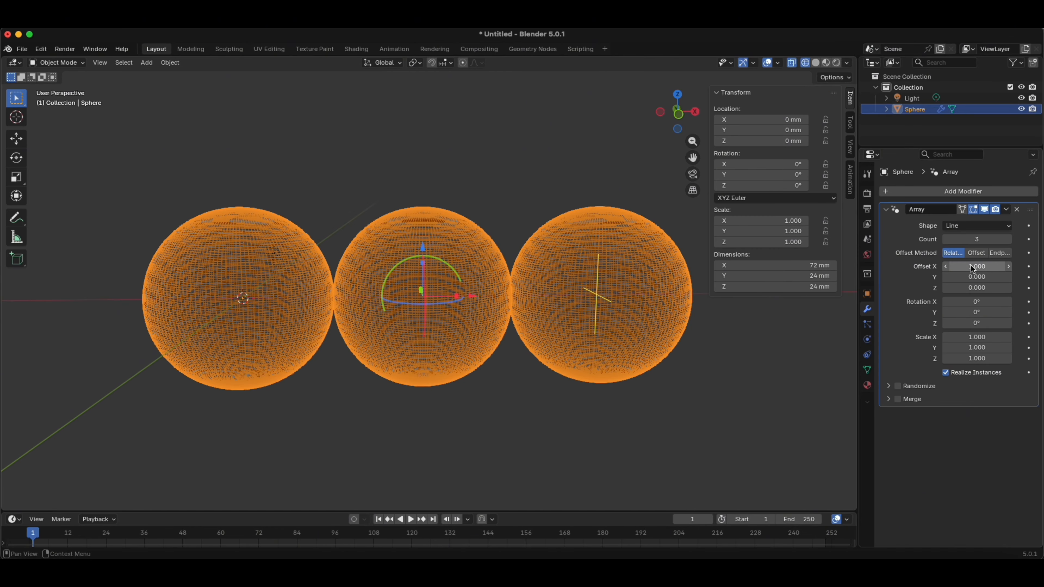
mouse_move(987, 266)
mouse_down()
mouse_move(1007, 266)
mouse_move(962, 266)
mouse_move(1007, 267)
mouse_up()
scroll(525, 392, up, 3)
scroll(525, 392, down, 5)
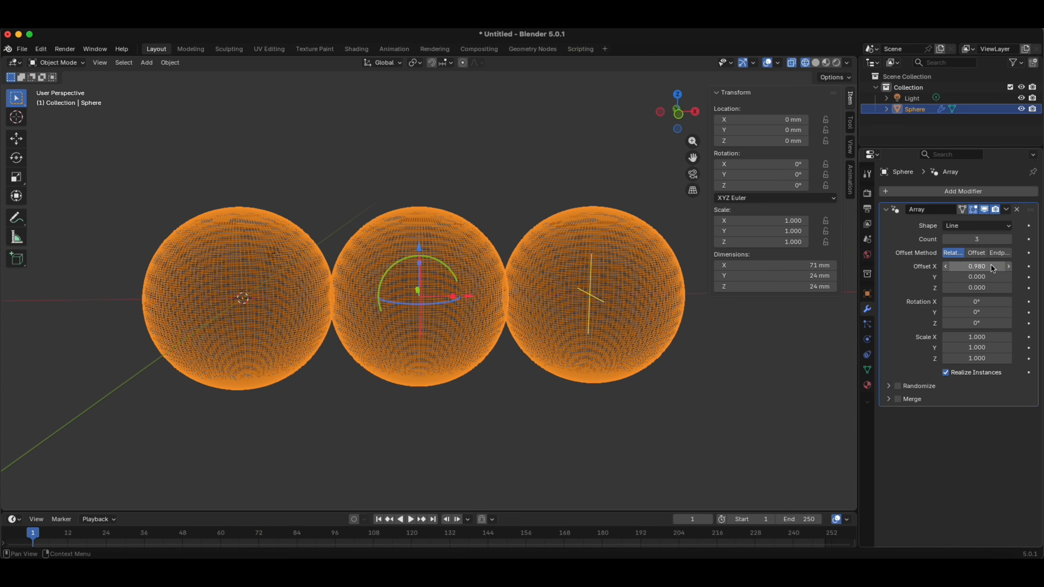
drag(991, 265, 988, 266)
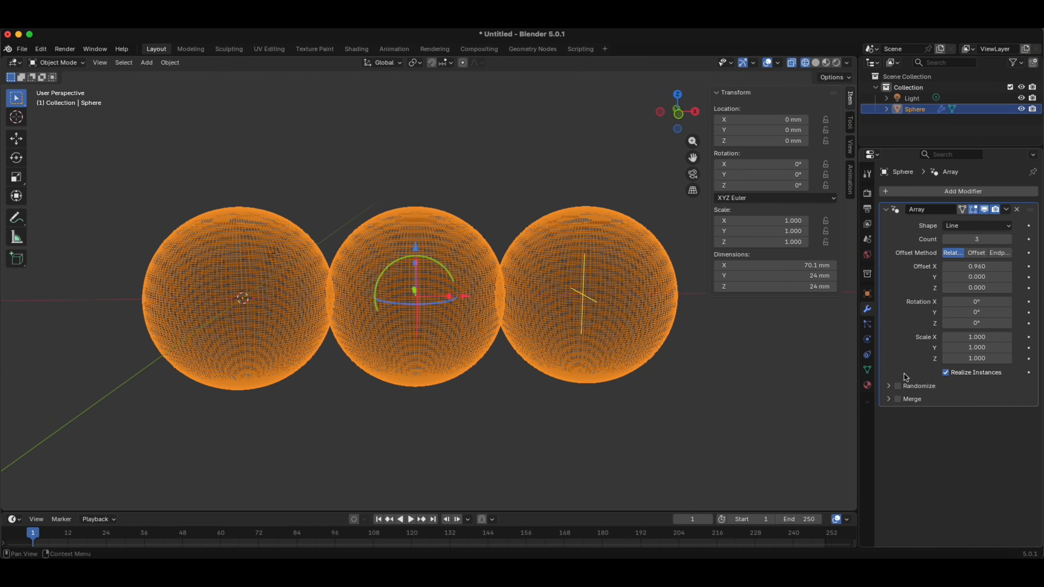
- Return to solid shading and apply the Array modifier to the row of spheres
click(815, 63)
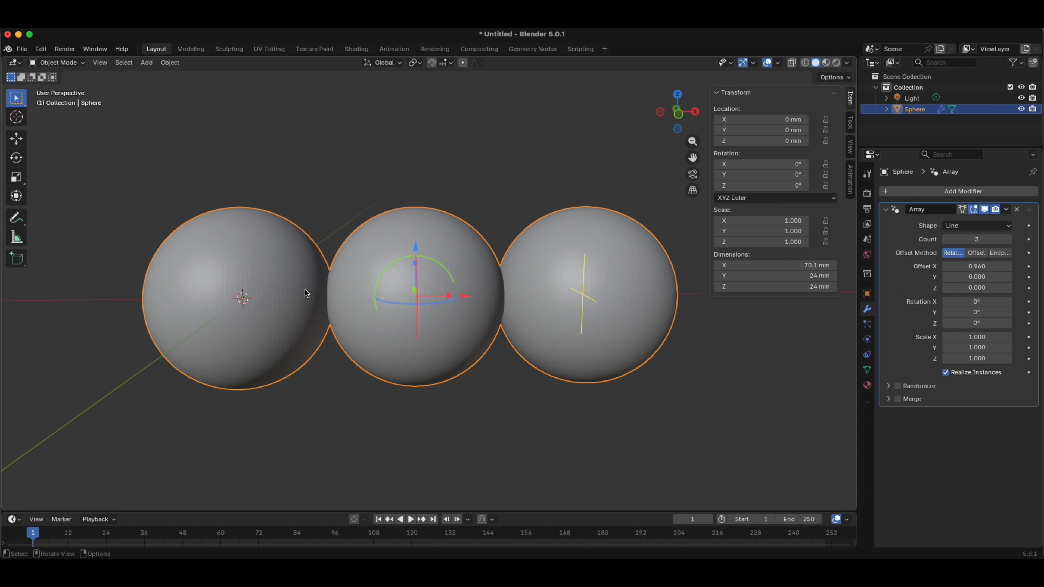
click(1006, 210)
click(944, 222)
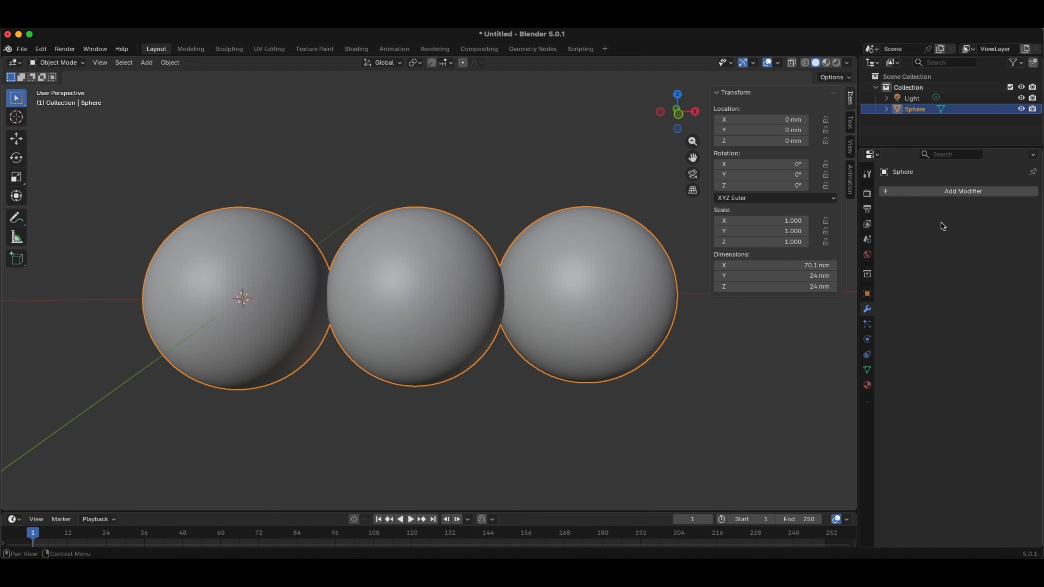
- Add another Array modifier to the row of spheres, with relative offsets of 0 in X and 0.960 in Y
click(920, 190)
click(919, 190)
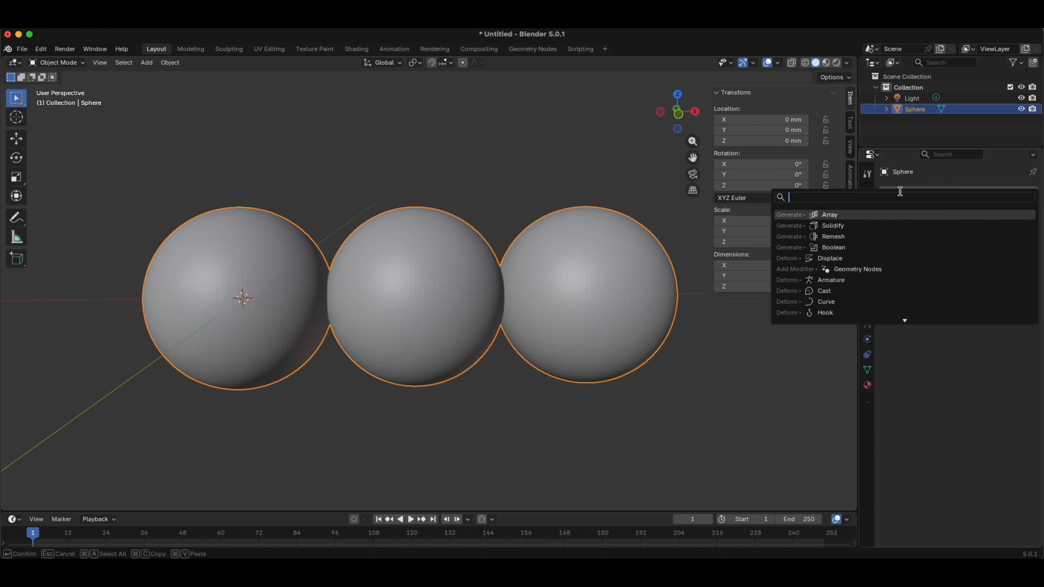
click(827, 216)
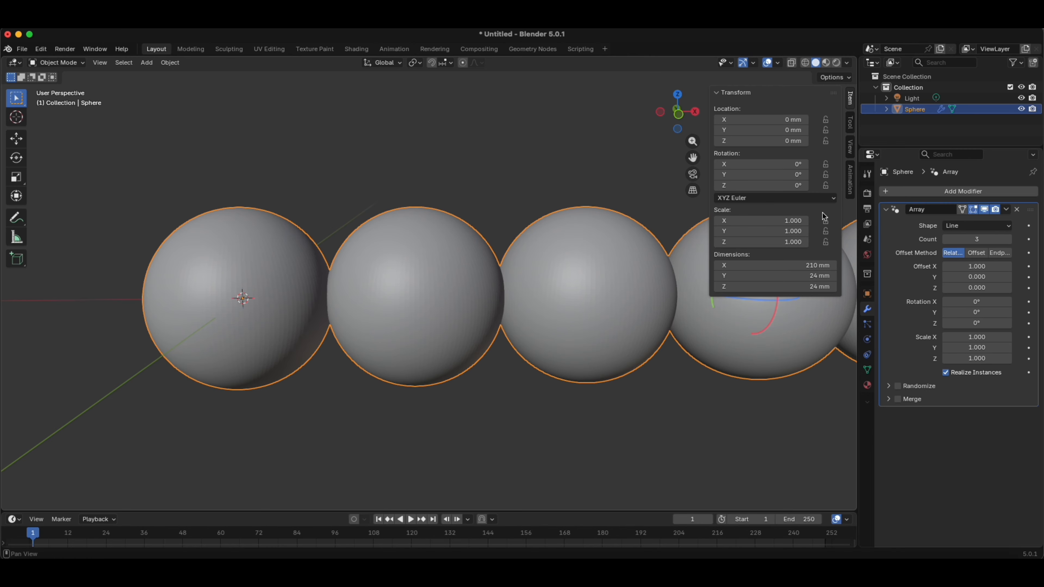
click(958, 268)
text(0)
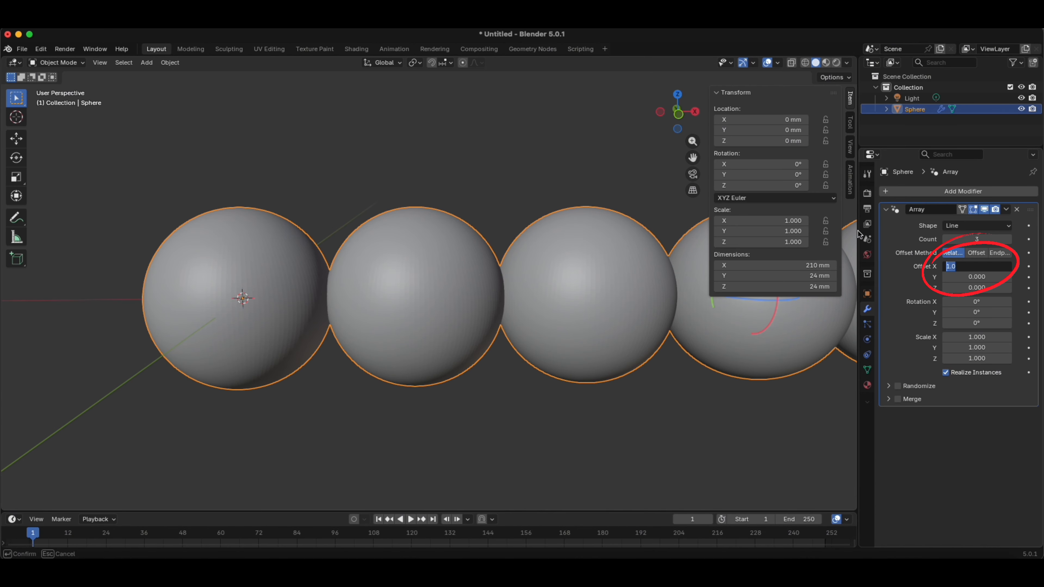
key(Tab)
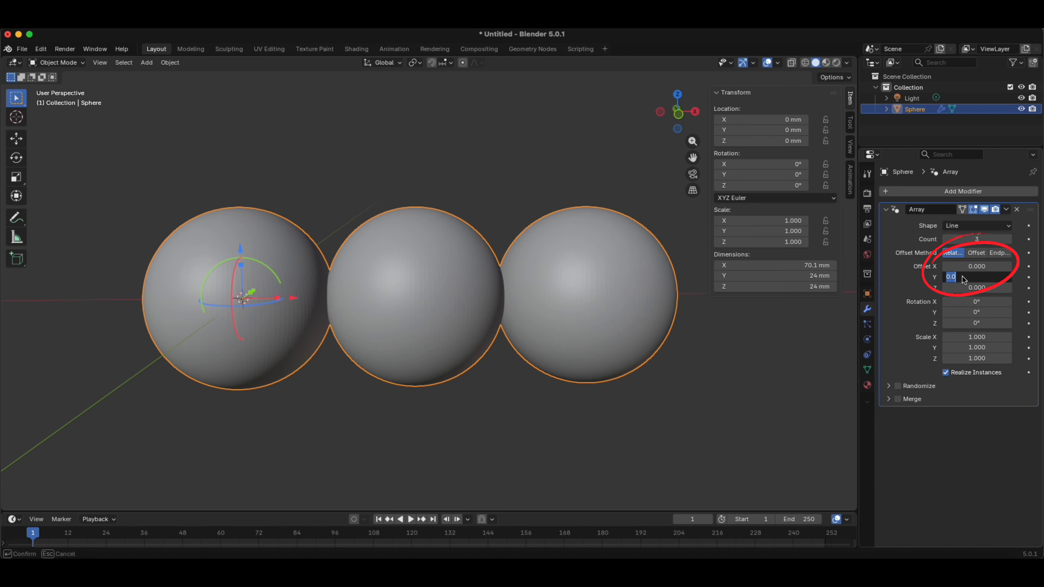
click(964, 277)
drag(971, 279, 936, 276)
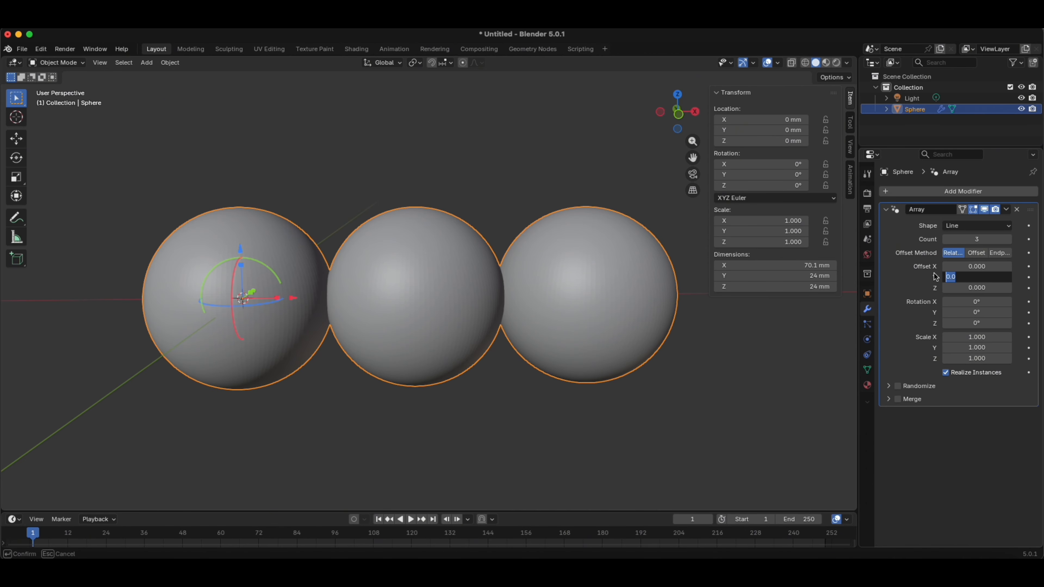
text(0)
key(Return)
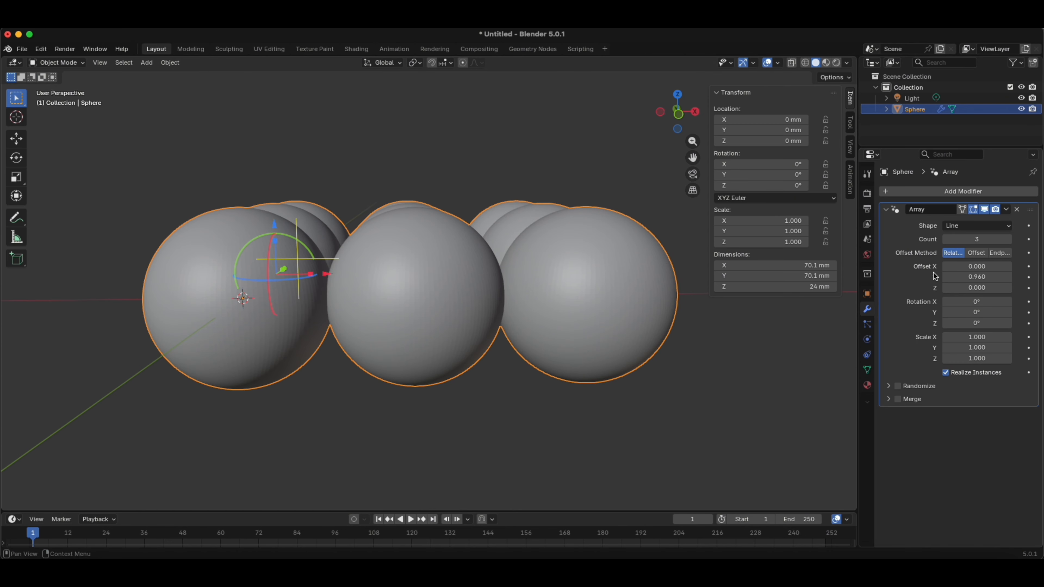
- Apply the Y-direction Array modifier to the three-by-three grid of spheres
middle_drag(695, 473, 612, 376)
scroll(601, 401, down, 5)
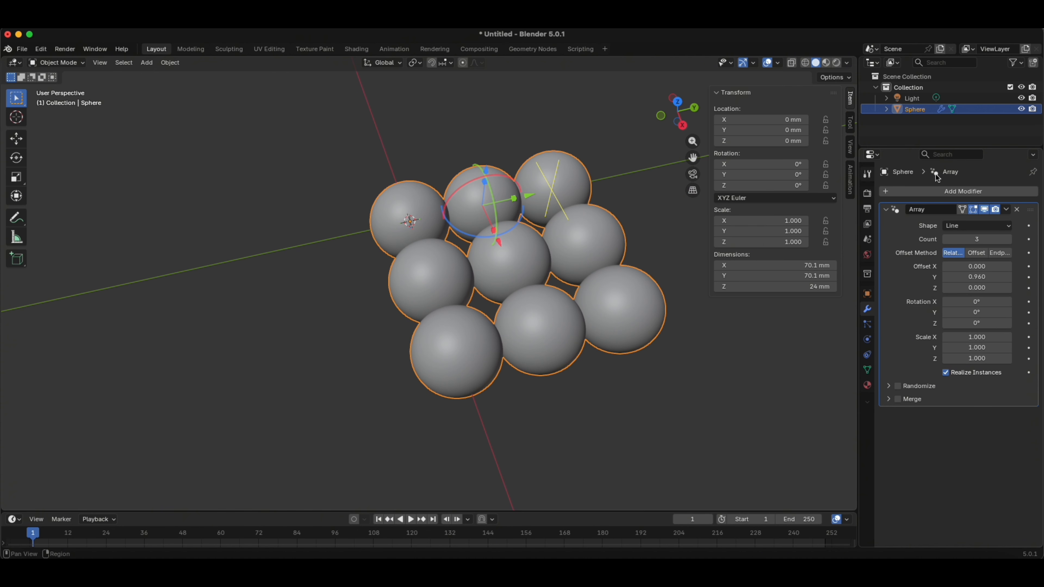
click(1005, 210)
click(968, 223)
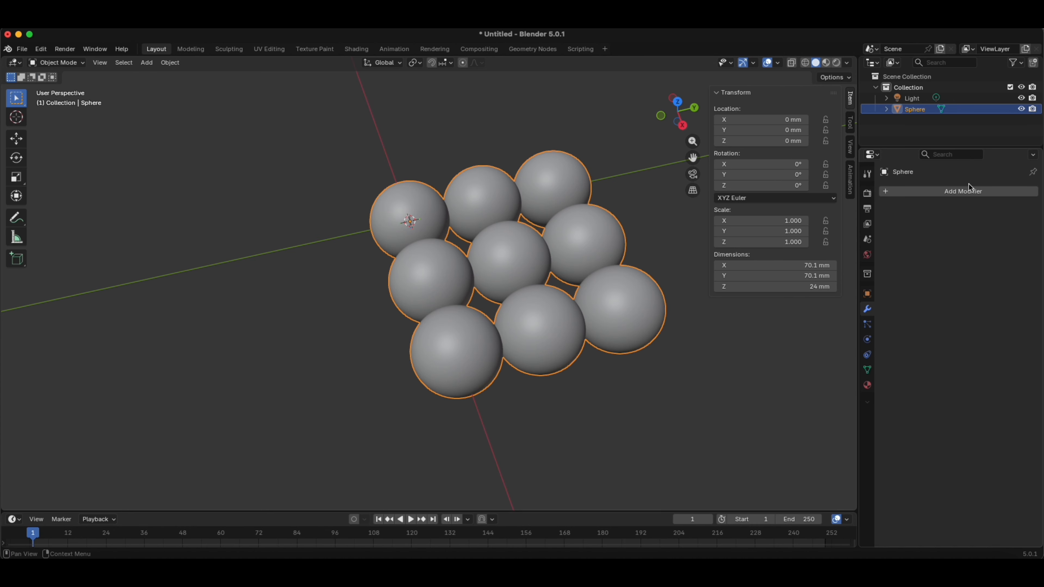
- Add a third Array modifier to the grid of spheres, with relative offsets of 0 in X and 0.960 in Z
click(966, 191)
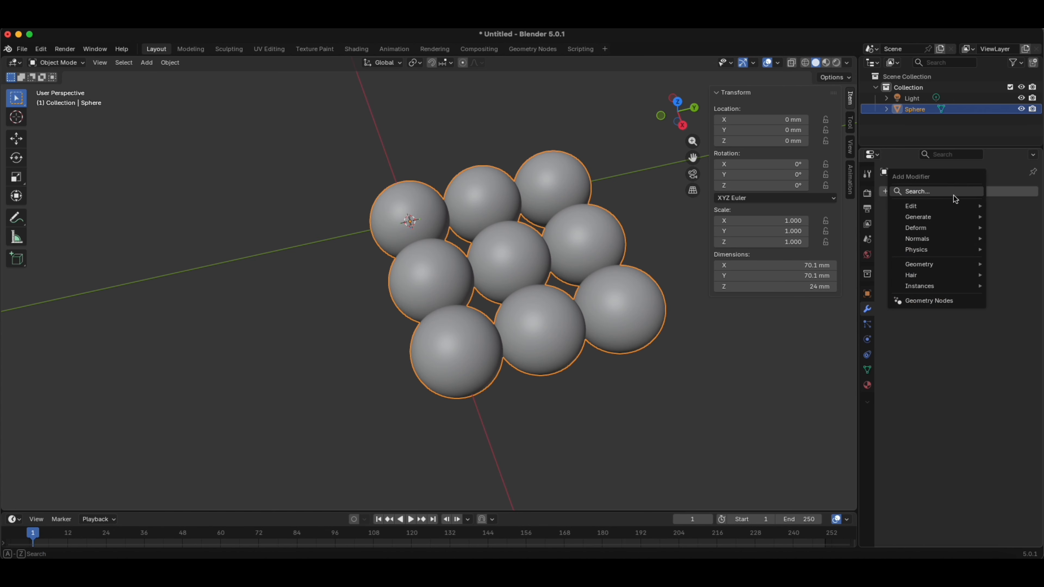
click(922, 192)
click(838, 214)
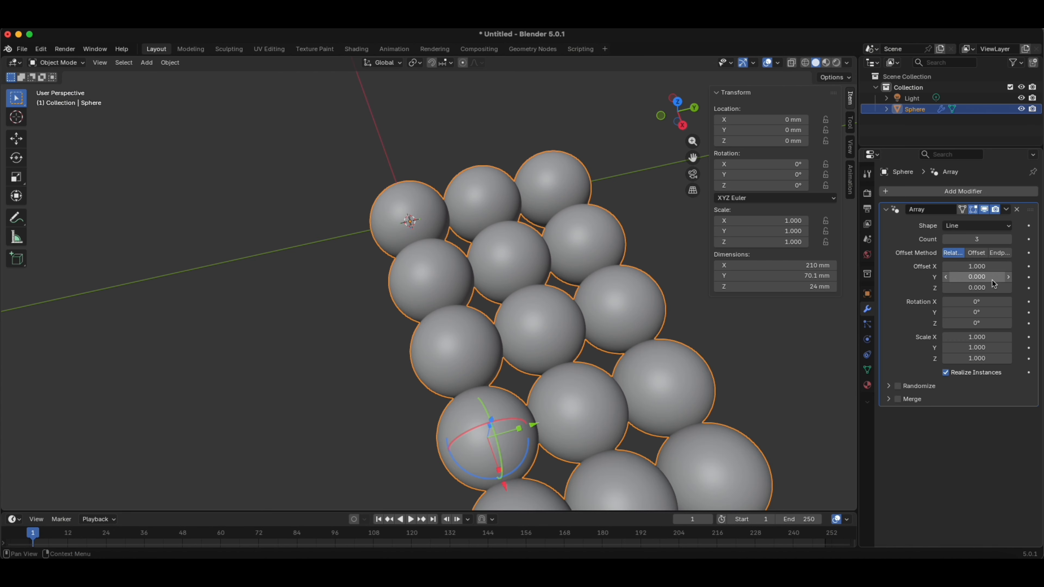
click(986, 266)
text(0)
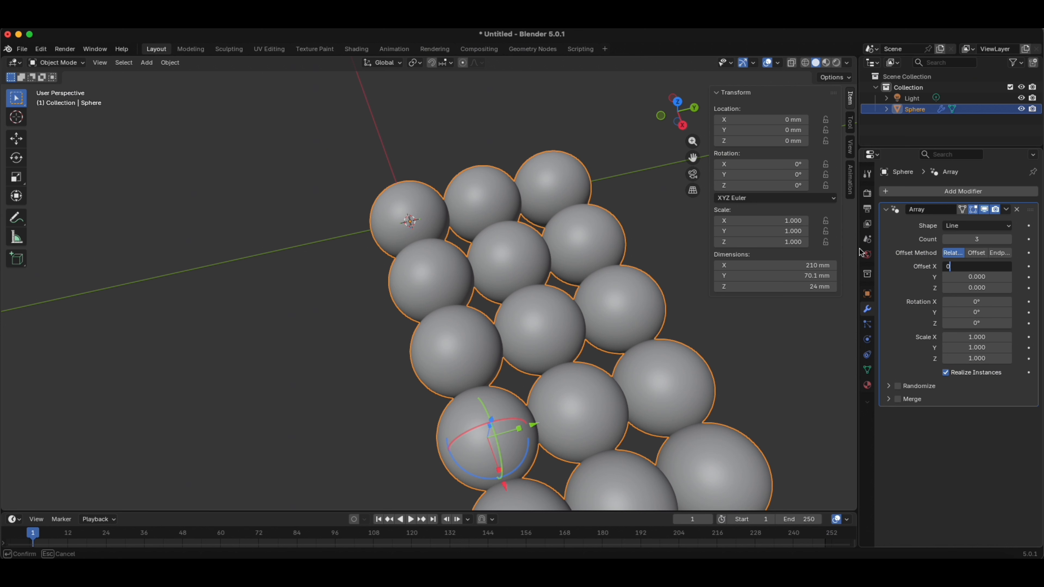
key(Tab)
key(Tab)
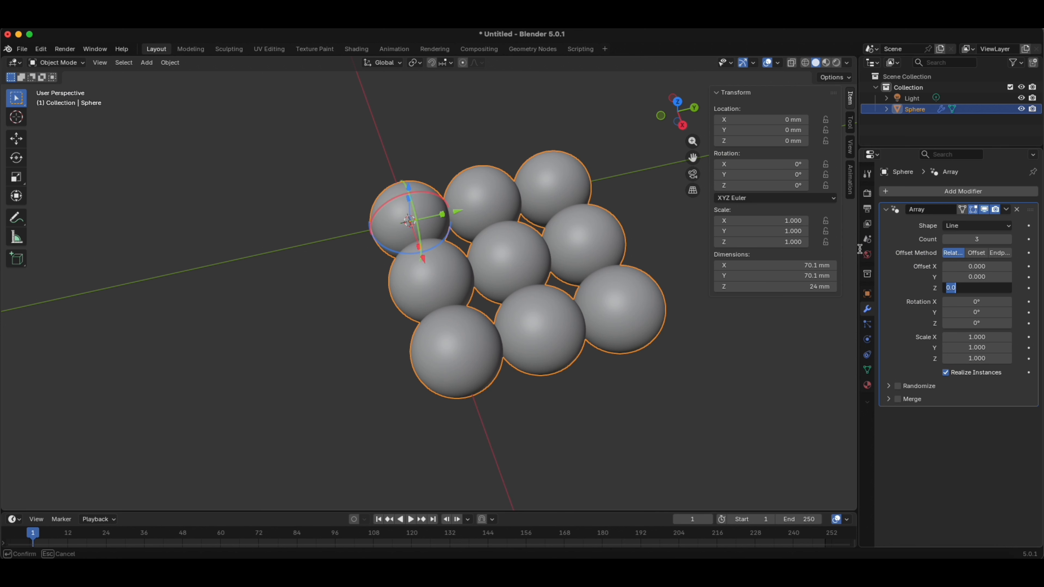
text(0)
key(Return)
click(728, 366)
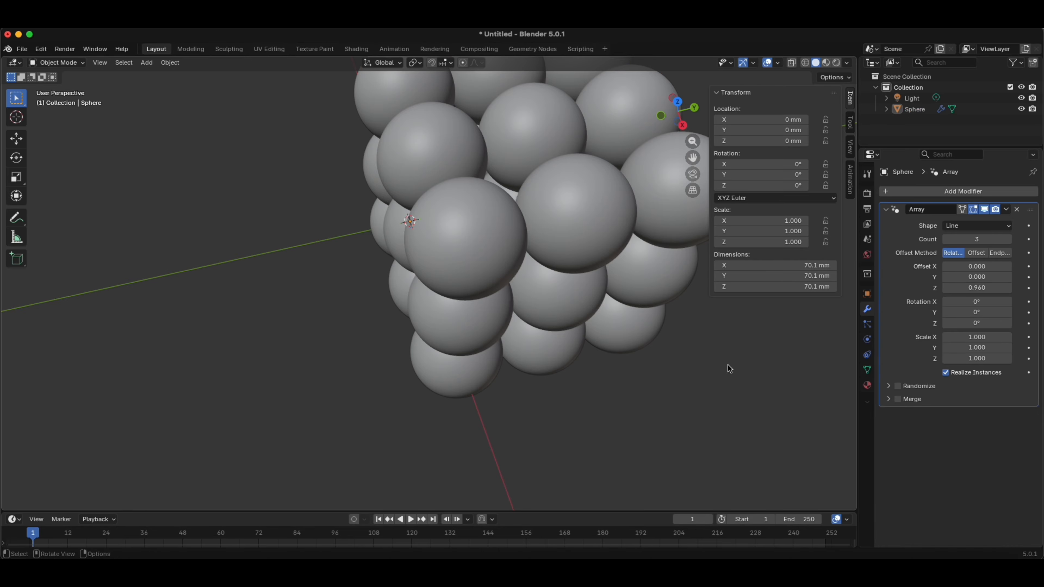
- Apply the Z-direction Array modifier to the three-layer block of spheres
middle_drag(727, 366, 617, 325)
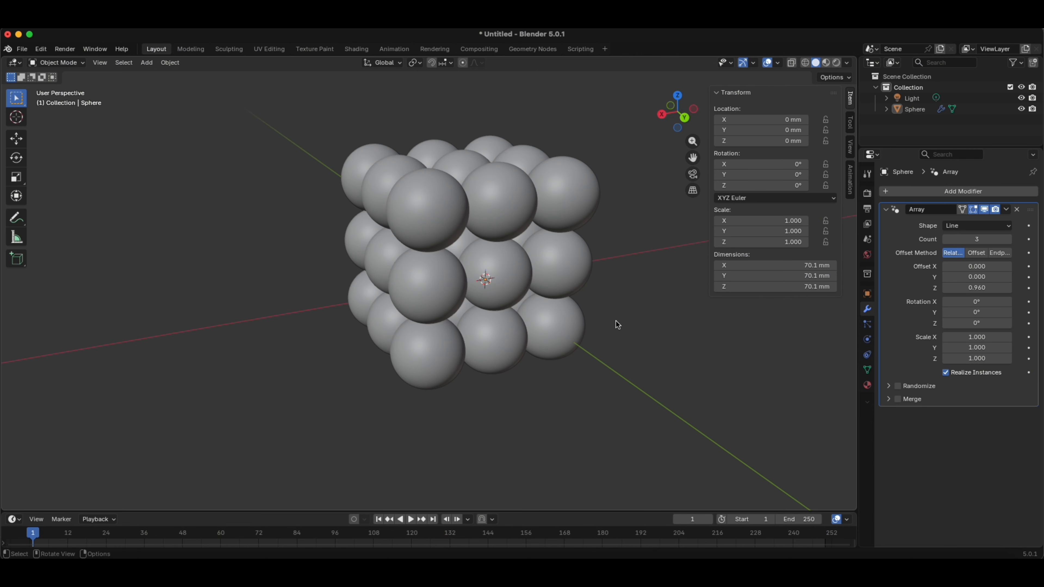
click(1006, 210)
click(950, 225)
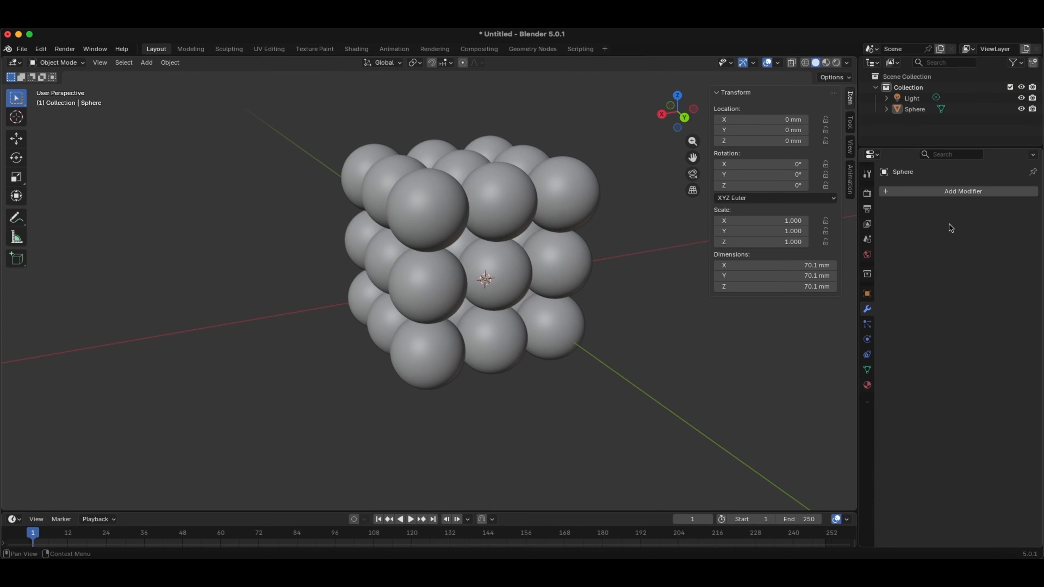
- Move the block of spheres about 218 mm along negative X, clear of the origin
middle_drag(669, 342, 415, 299)
click(415, 300)
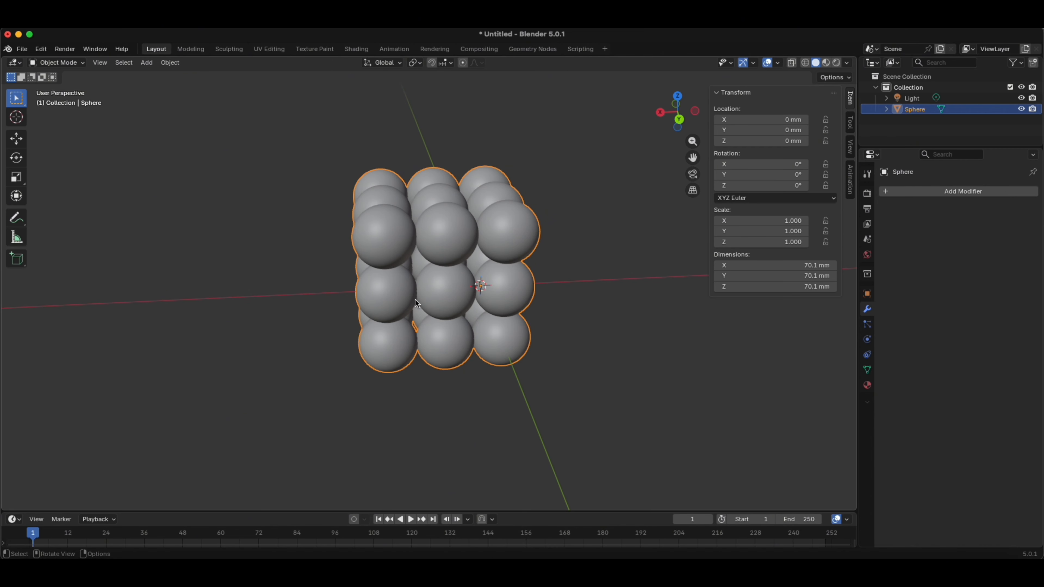
key(g)
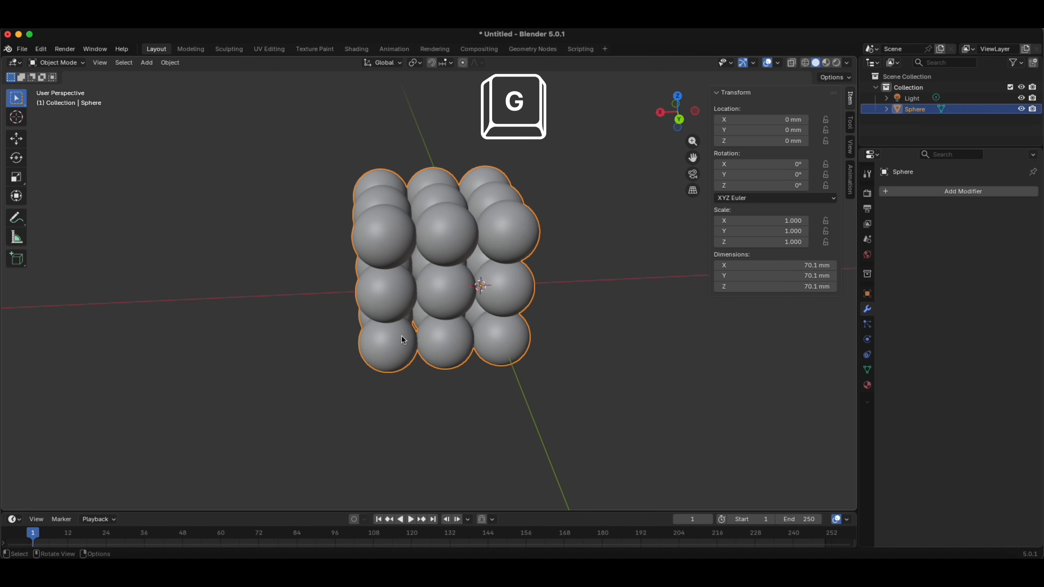
right_click(324, 369)
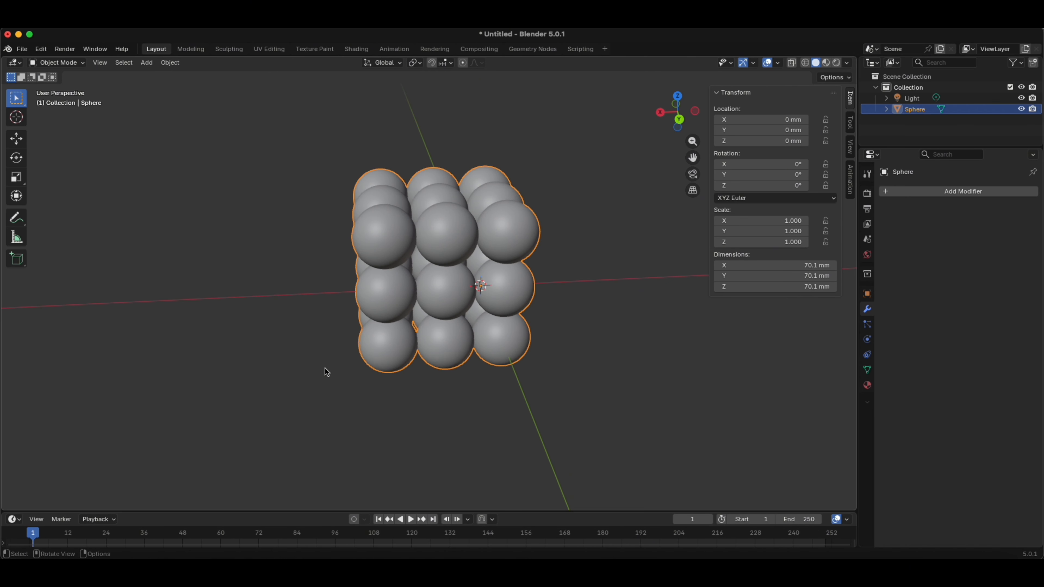
key(g)
key(x)
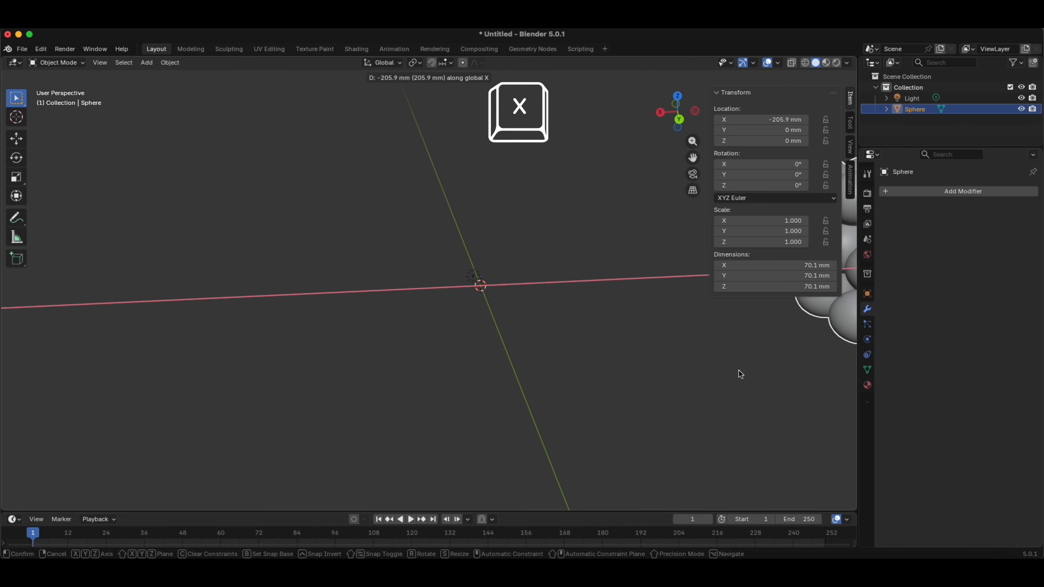
click(736, 375)
scroll(728, 377, down, 6)
scroll(457, 343, up, 3)
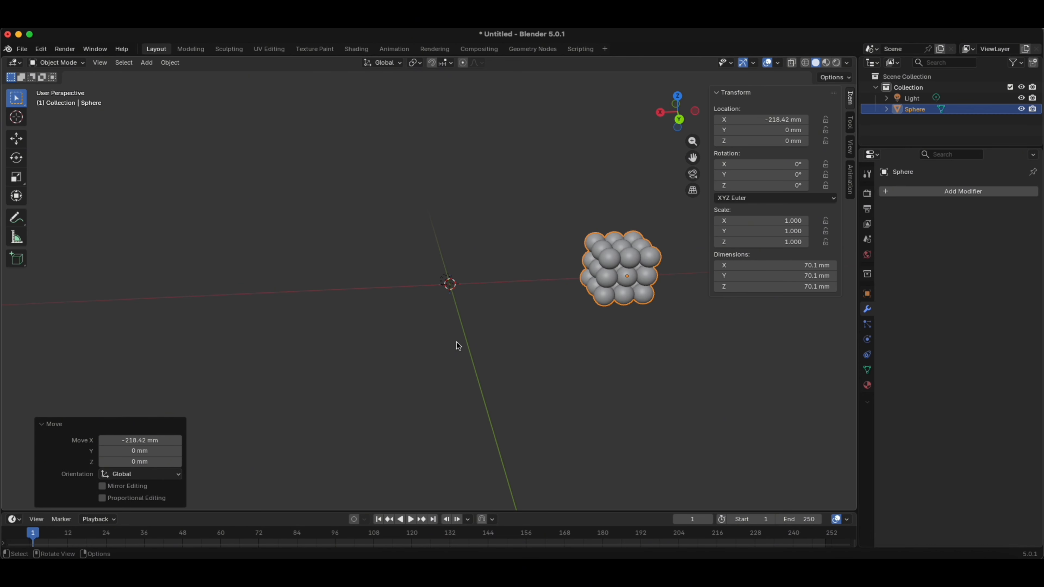
- Add a cube at the origin and set its size to 85 mm
mouse_move(479, 338)
middle_down()
mouse_move(472, 346)
mouse_move(461, 292)
mouse_move(483, 320)
middle_up()
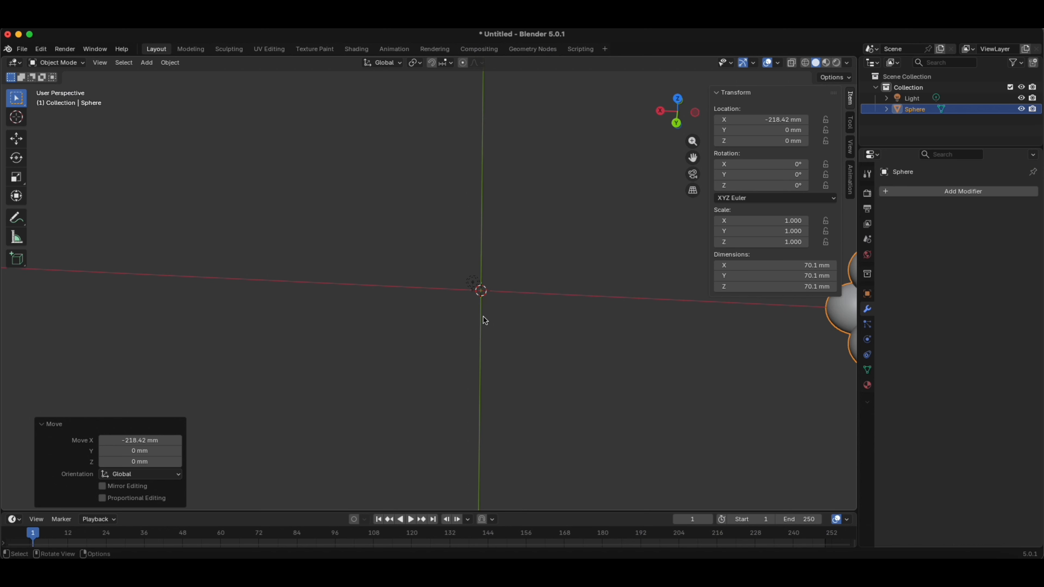
key(shift+a)
mouse_move(444, 304)
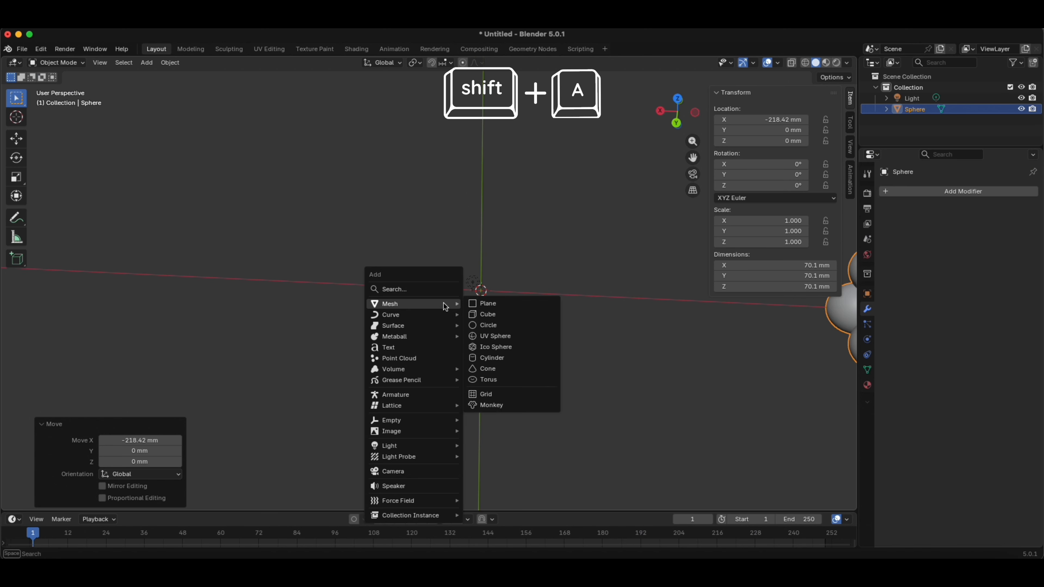
click(513, 316)
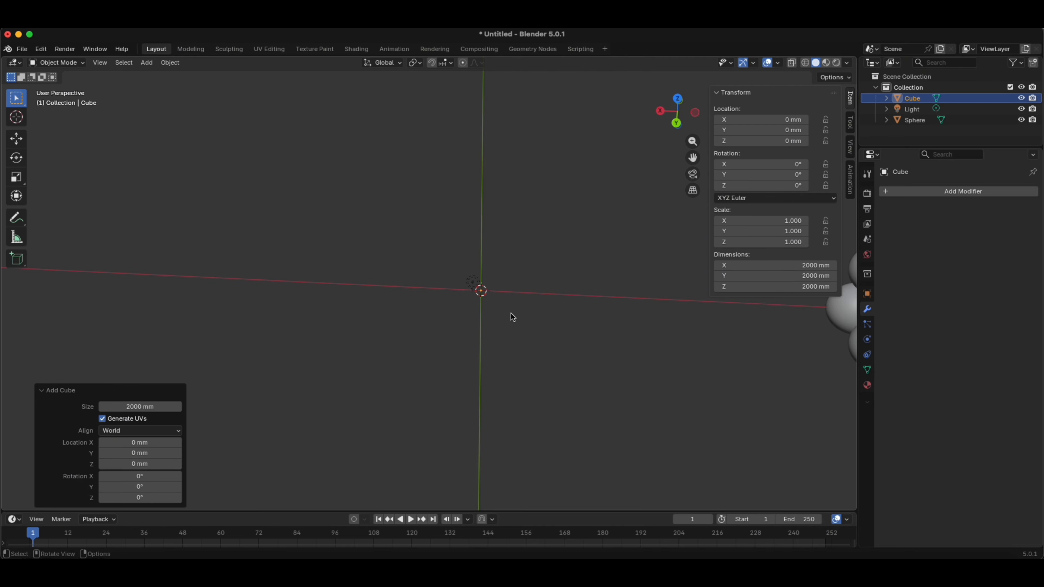
click(143, 408)
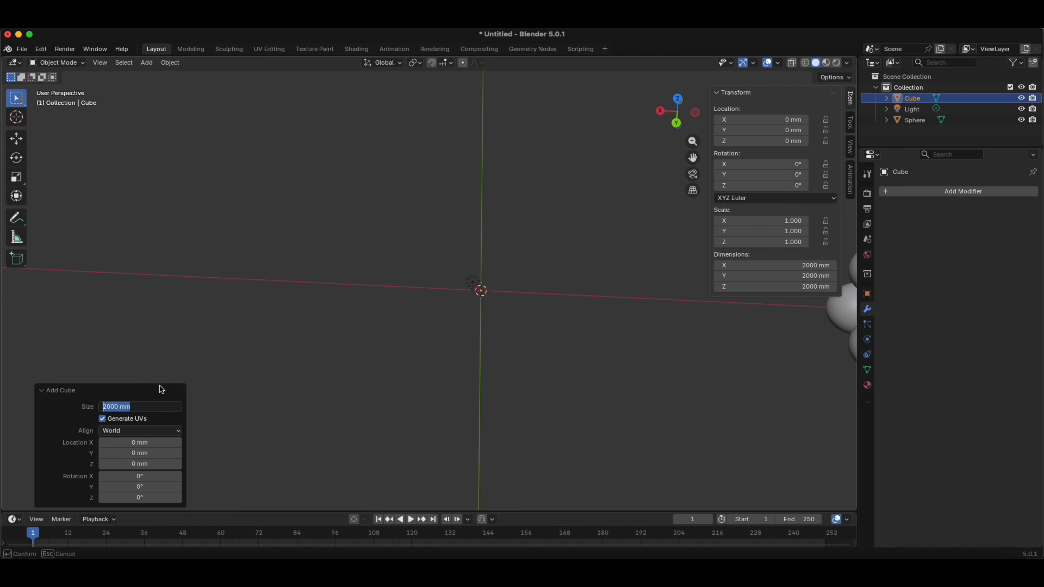
text(85)
key(Return)
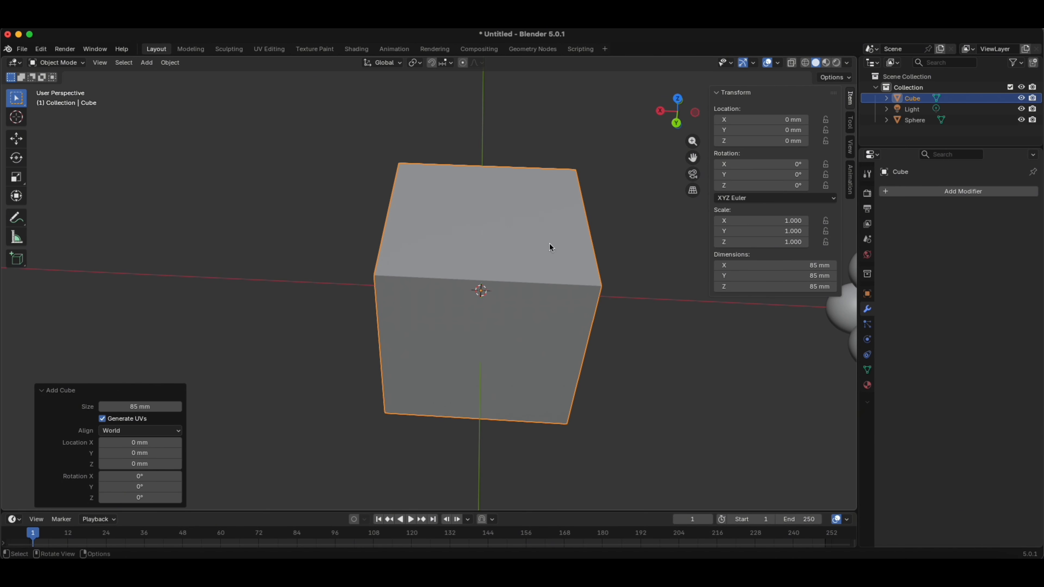
- Put the cube into Edit Mode with face selection active
click(60, 63)
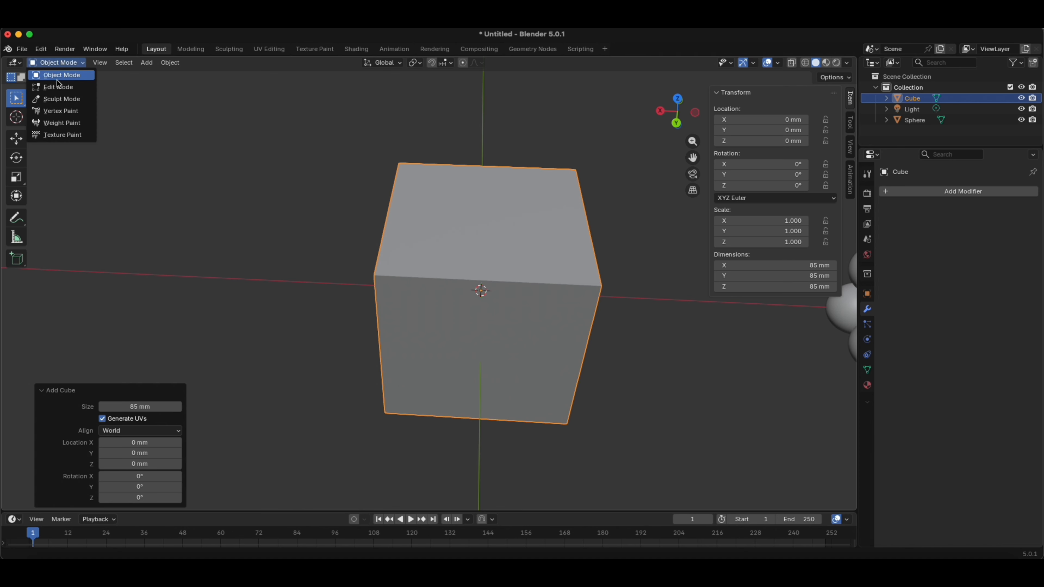
click(53, 87)
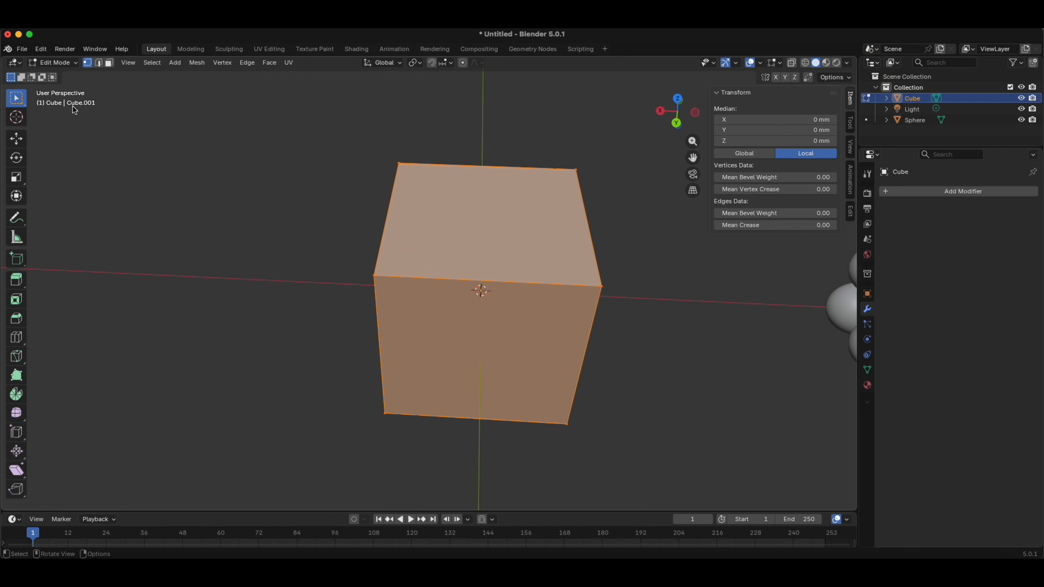
click(108, 63)
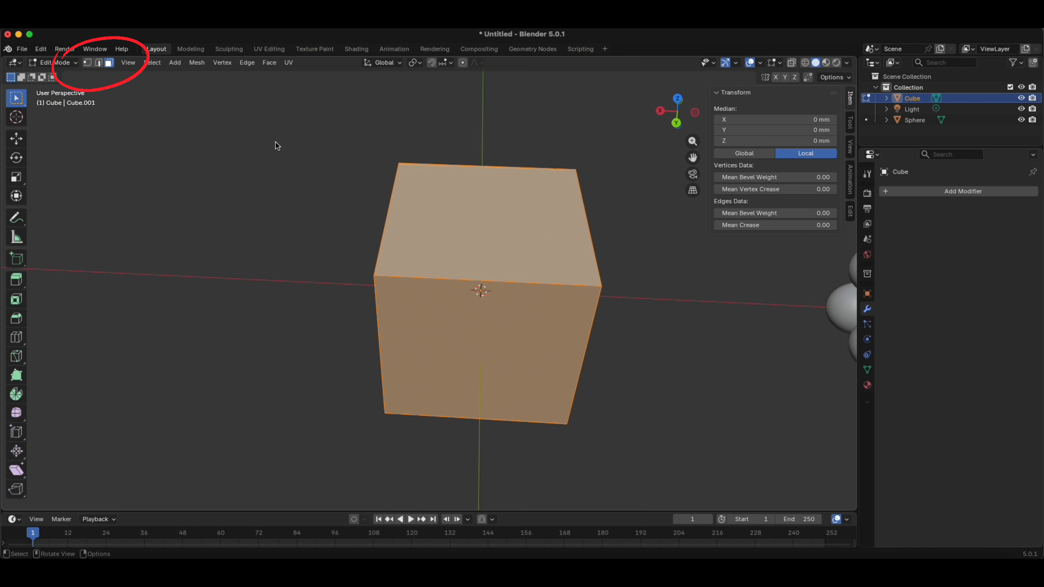
- Inset the cube's top face with a thickness of 1.5 mm
click(471, 215)
middle_drag(505, 198, 491, 272)
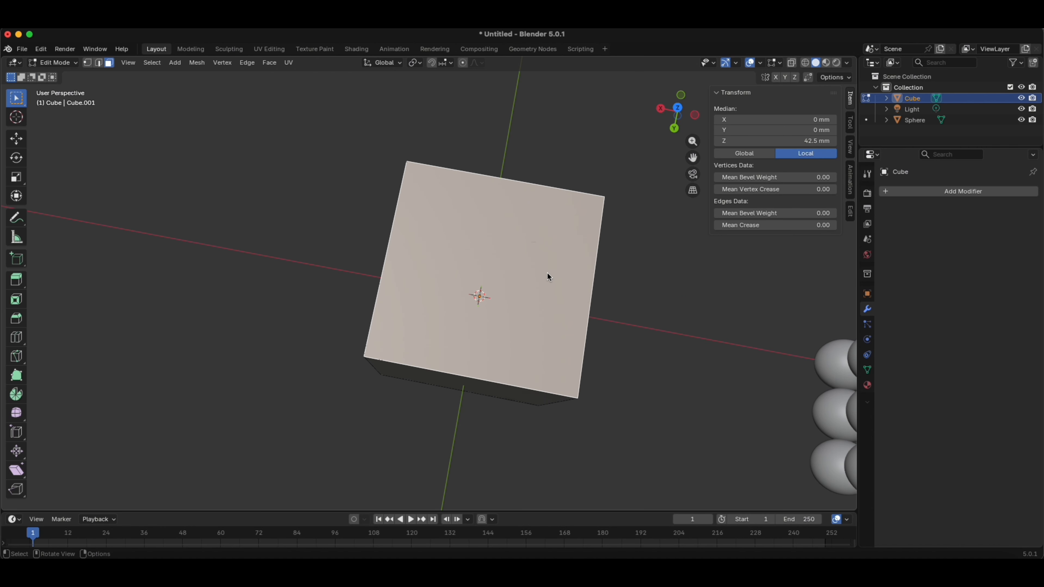
key(i)
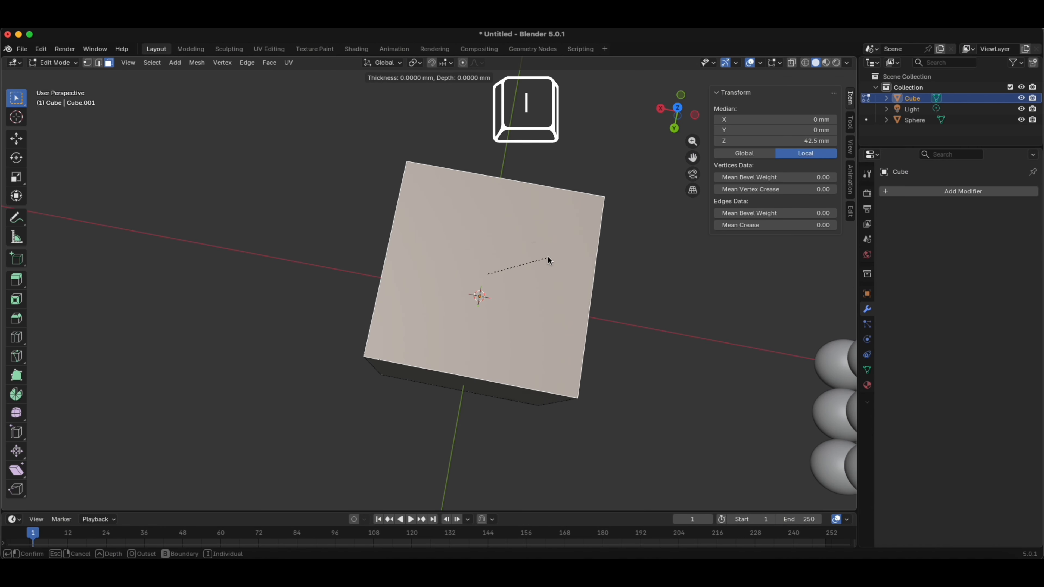
click(540, 261)
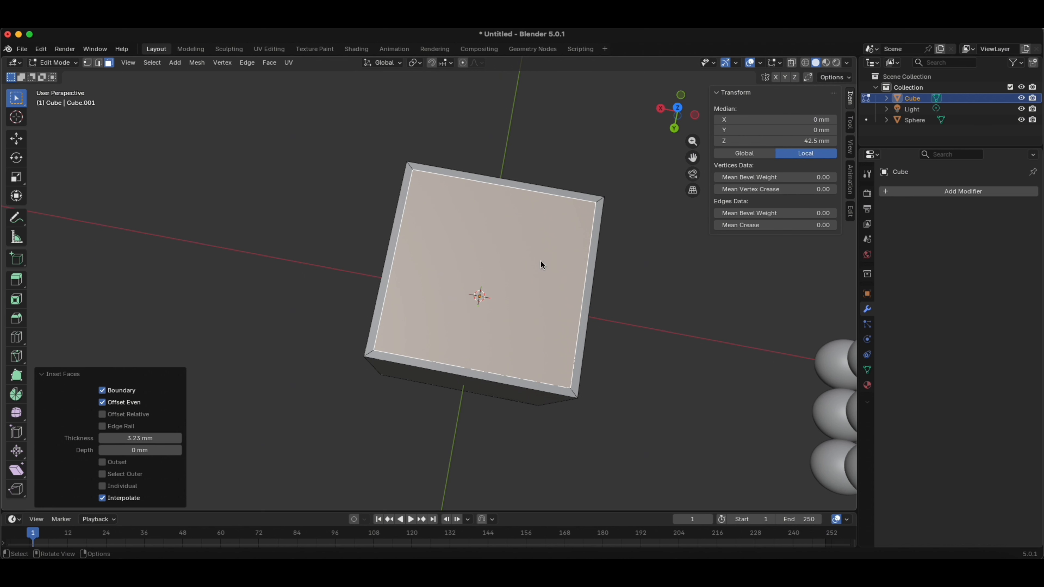
click(148, 438)
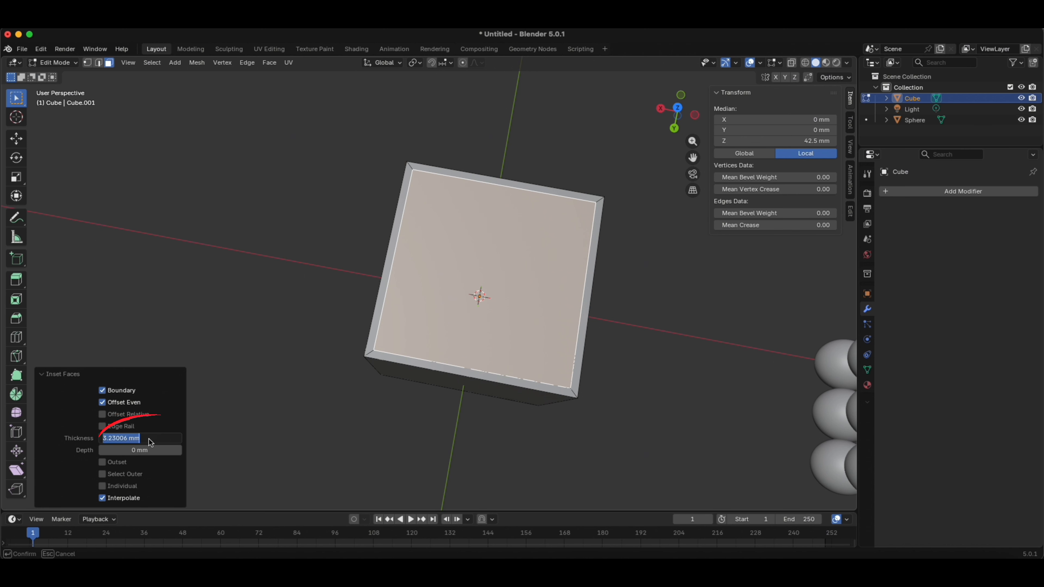
text(1.5)
key(Return)
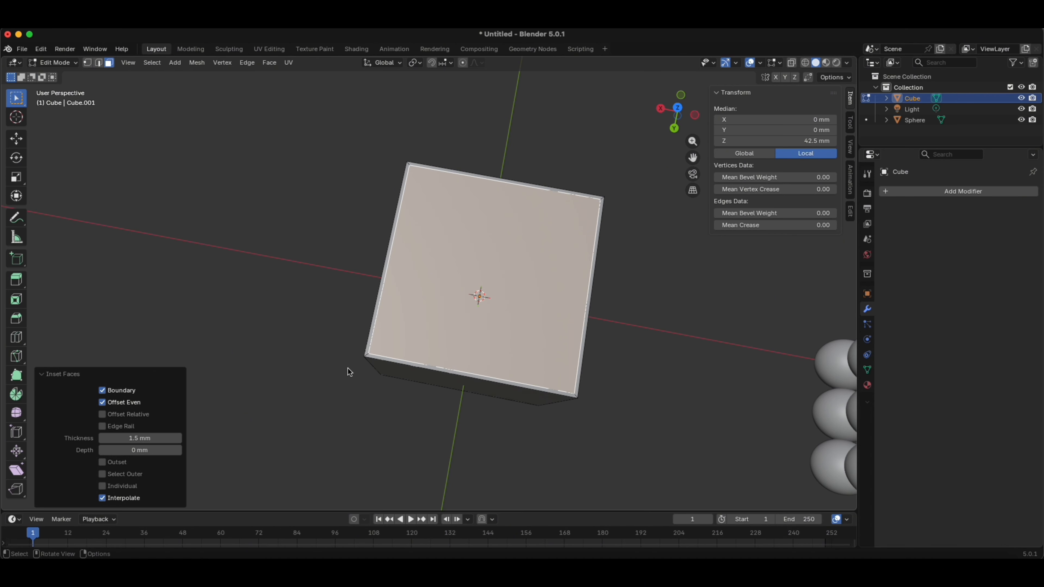
- In a front wireframe view, extrude the inset face about 83.3 mm down into the cube, and return to solid shading
mouse_move(347, 369)
middle_down()
mouse_move(407, 415)
mouse_move(409, 260)
middle_up()
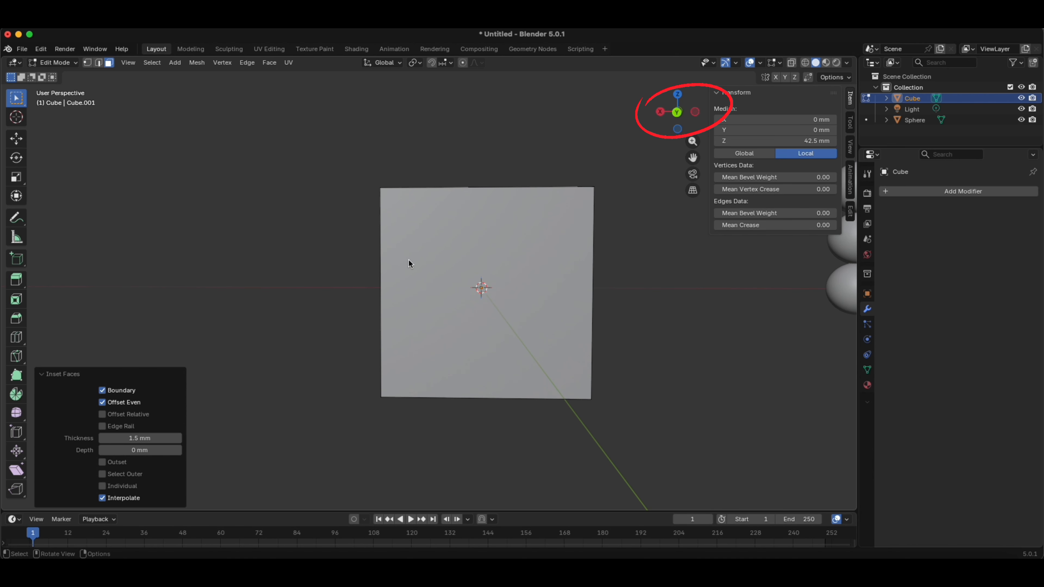
click(677, 113)
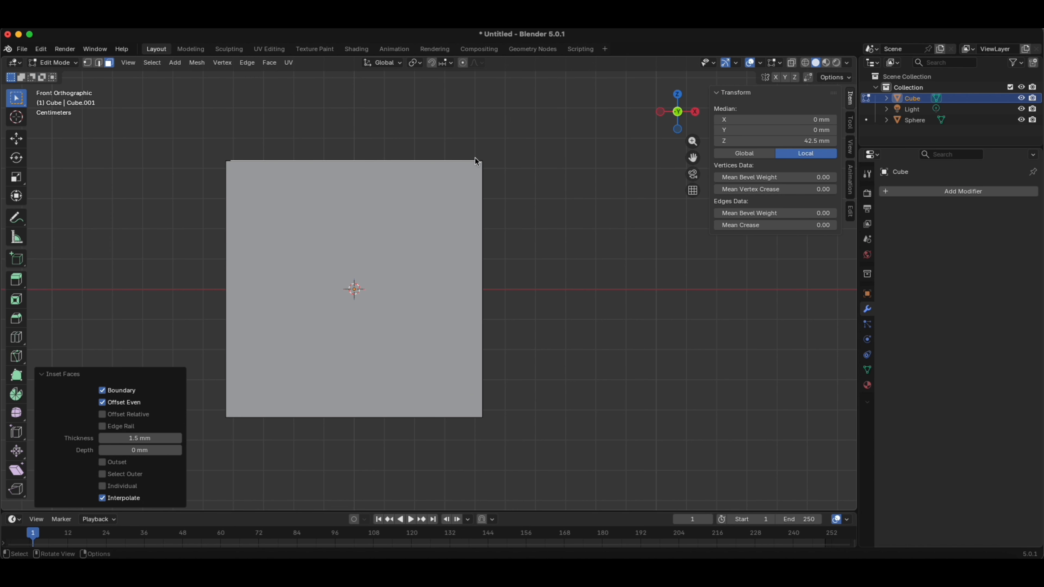
click(805, 62)
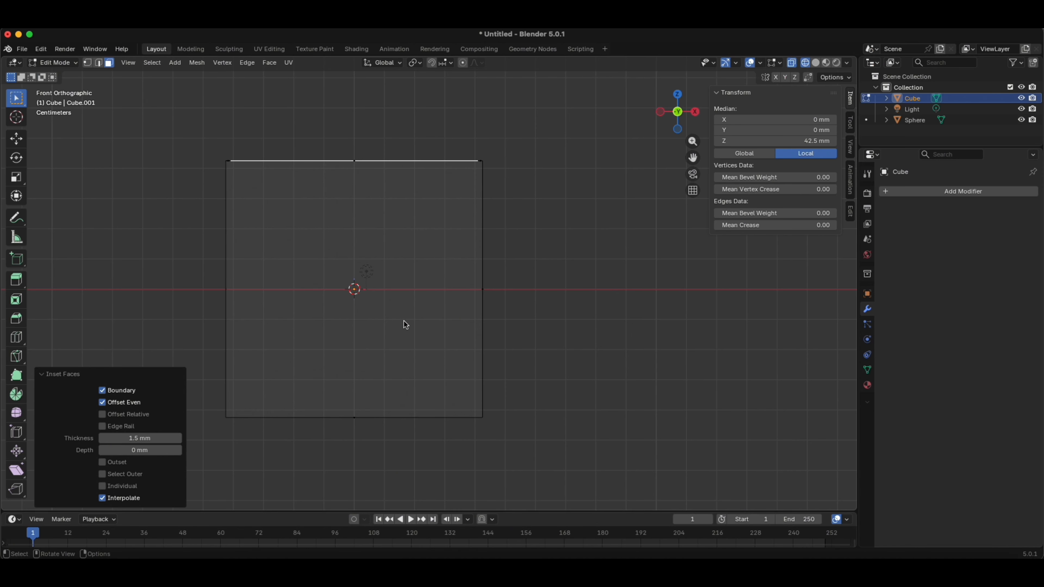
key(e)
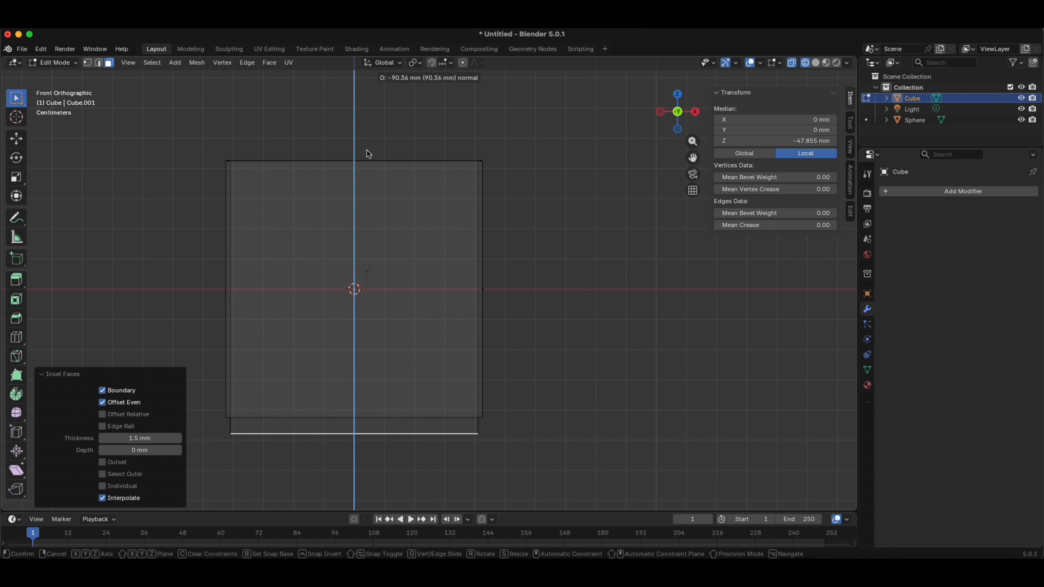
click(372, 133)
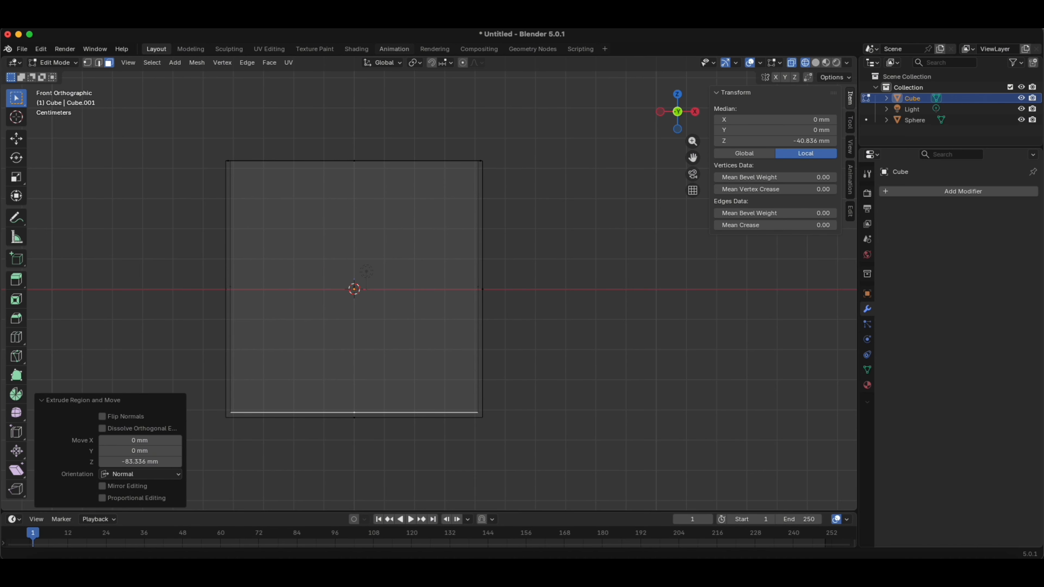
click(816, 63)
- Duplicate the inner floor face of the hollow cube in place, without moving the copy
middle_drag(494, 231, 475, 315)
click(551, 340)
click(417, 321)
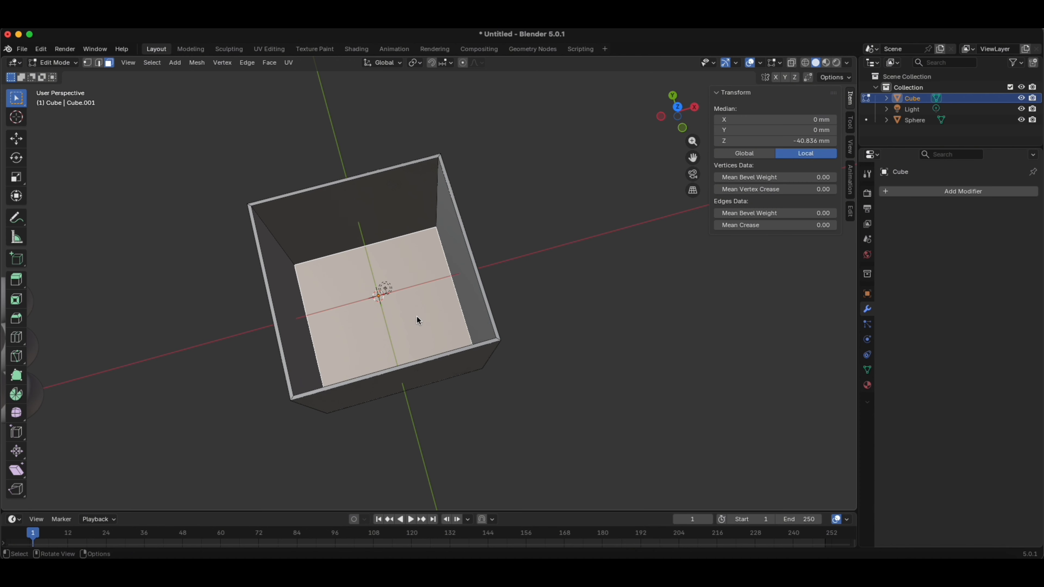
click(547, 310)
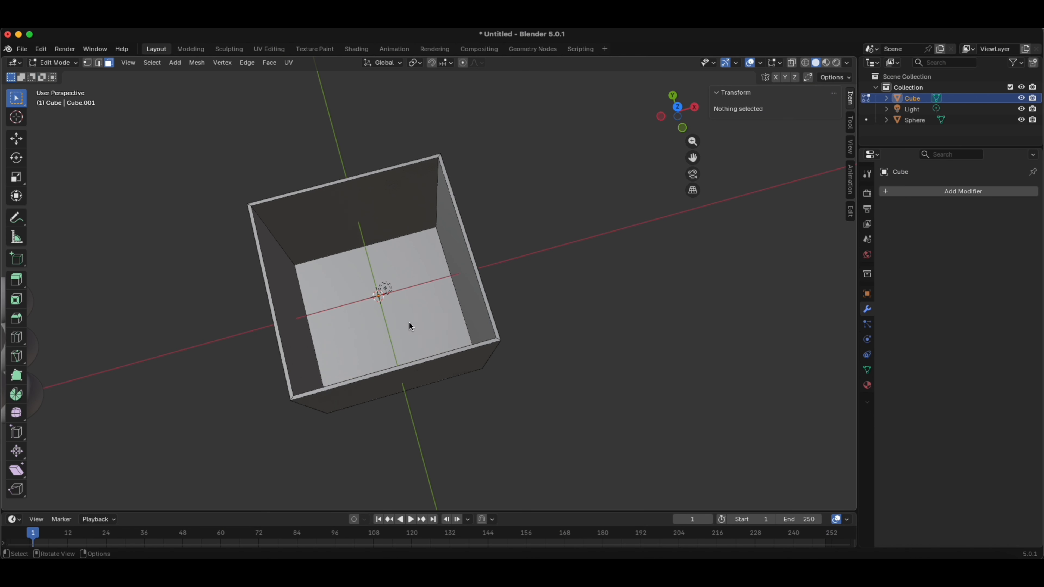
click(408, 322)
key(shift+d)
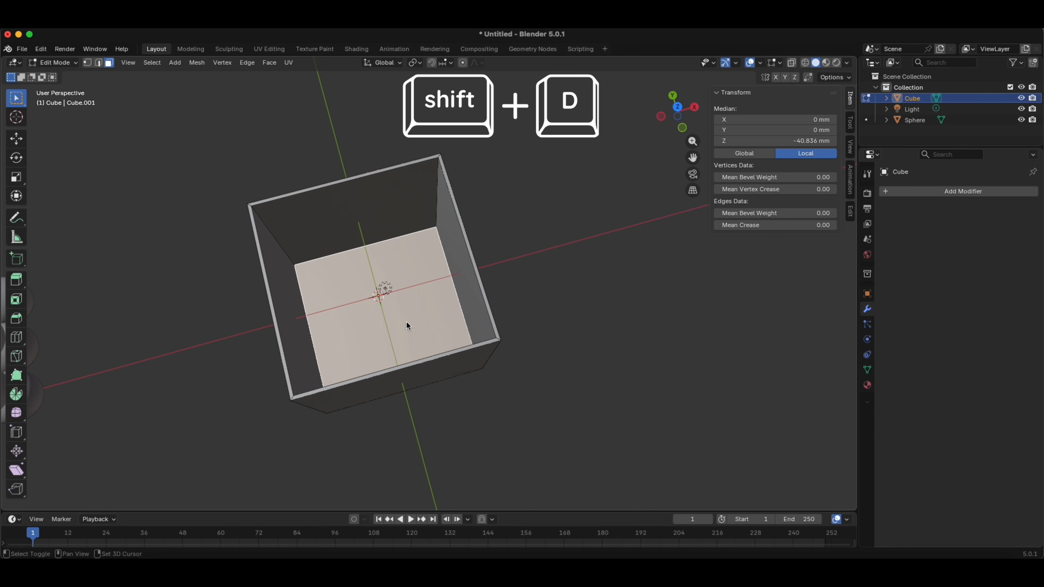
key(shift+d)
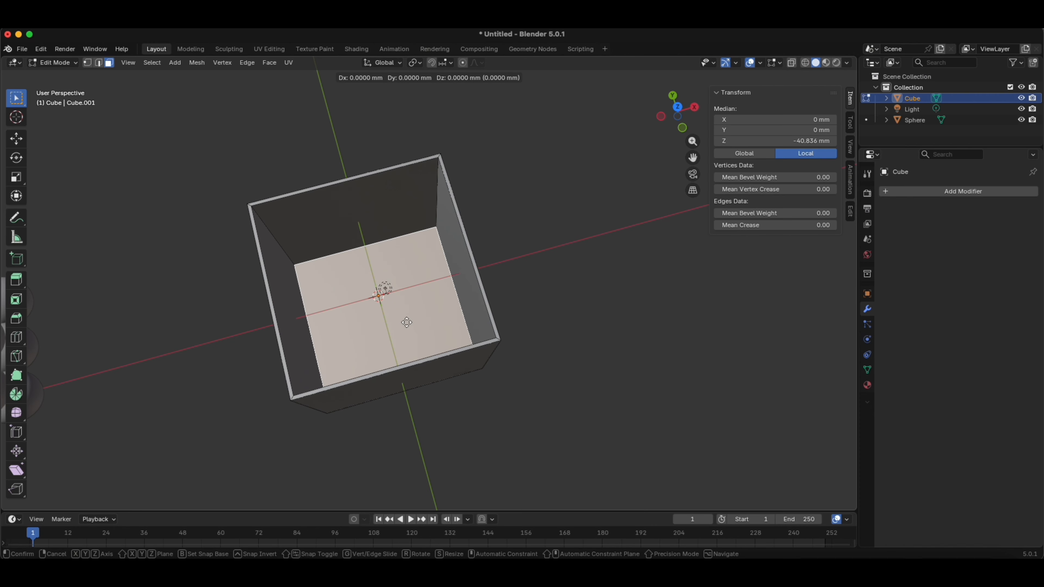
key(Escape)
scroll(399, 321, down, 3)
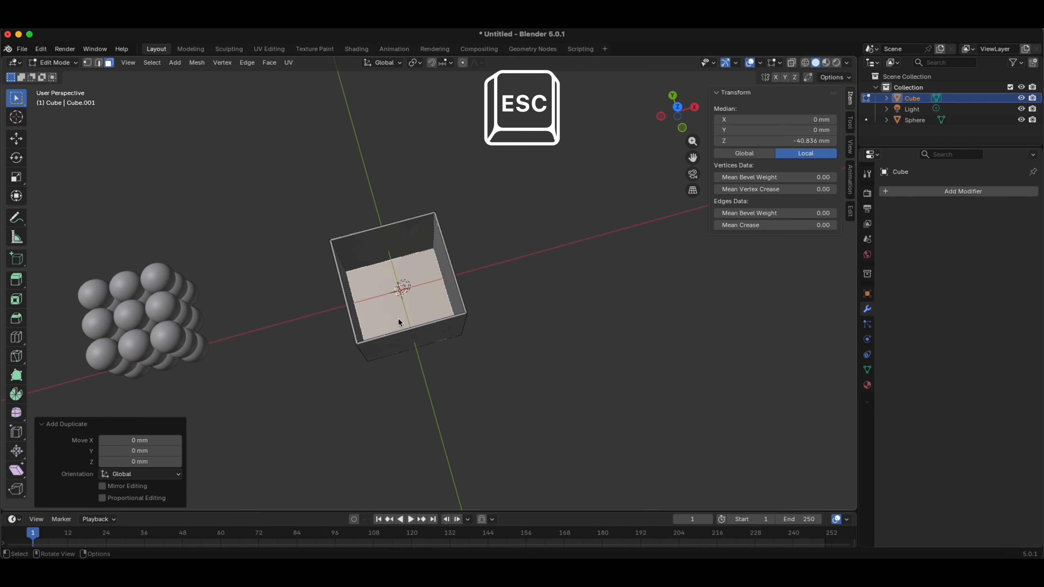
- Move the duplicated floor face about 326 mm in the negative X direction, past the sphere block
key(g)
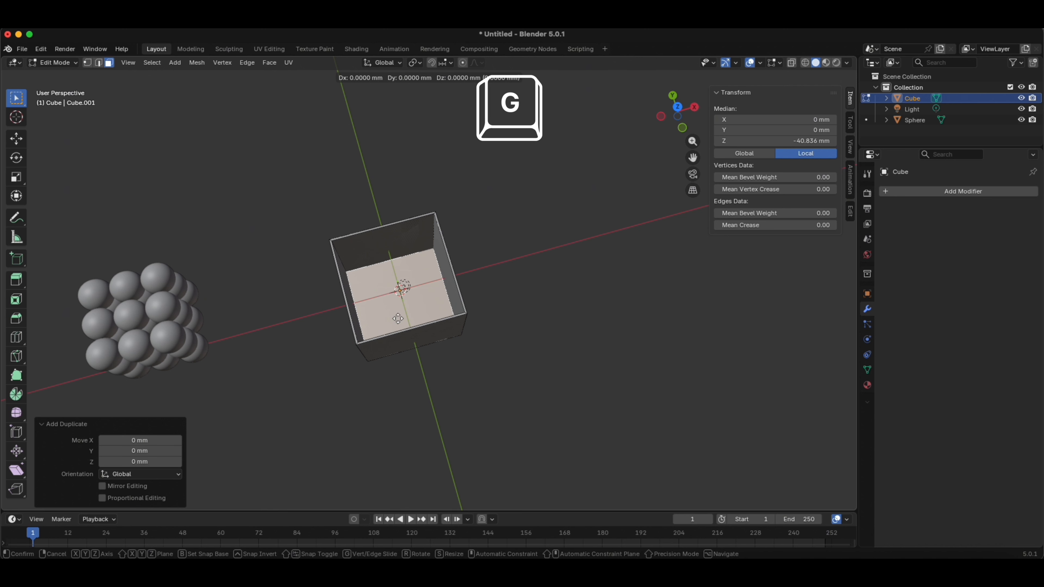
key(x)
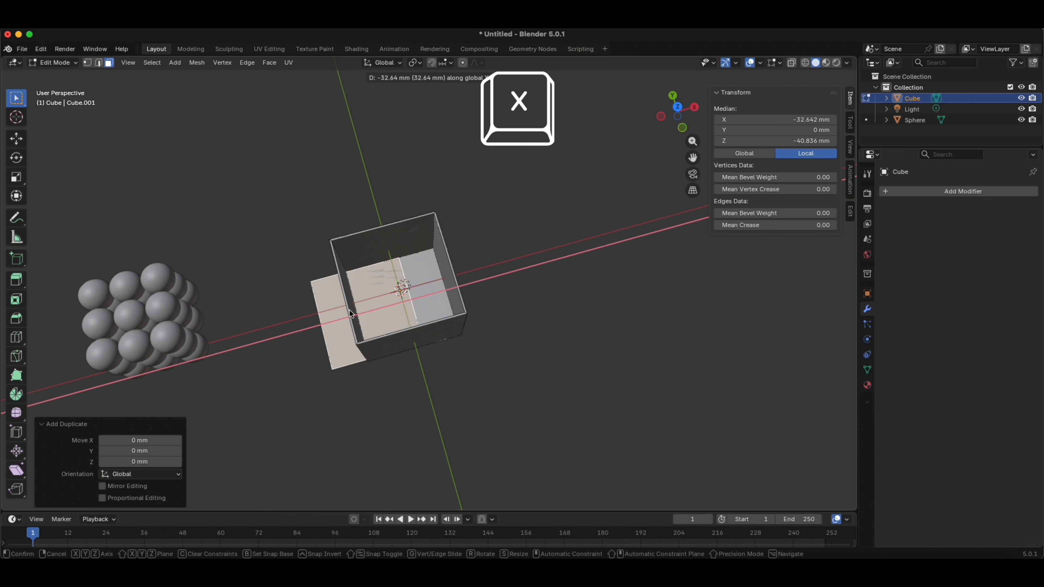
click(35, 350)
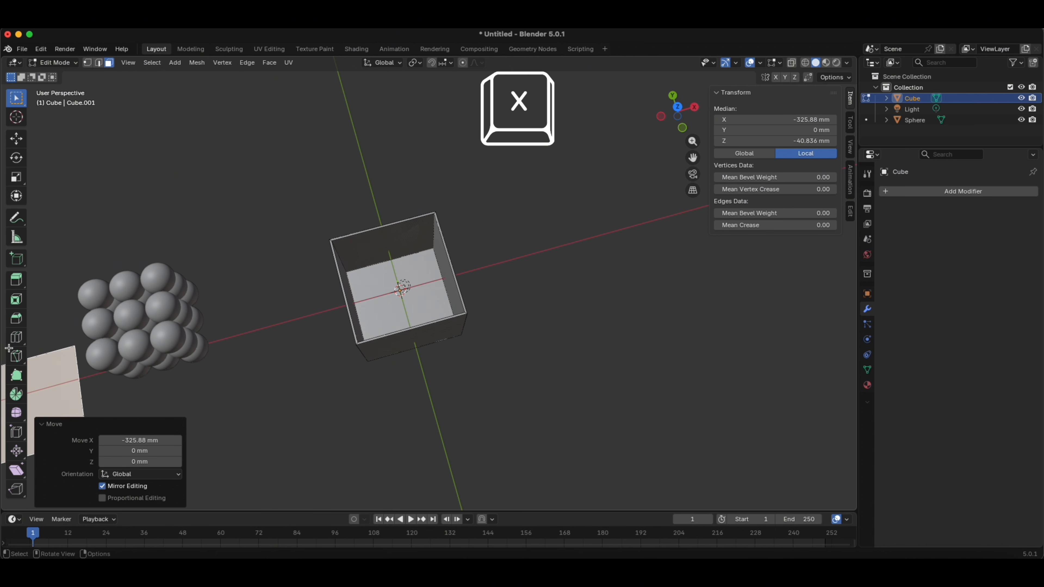
shift+middle_drag(213, 414, 577, 277)
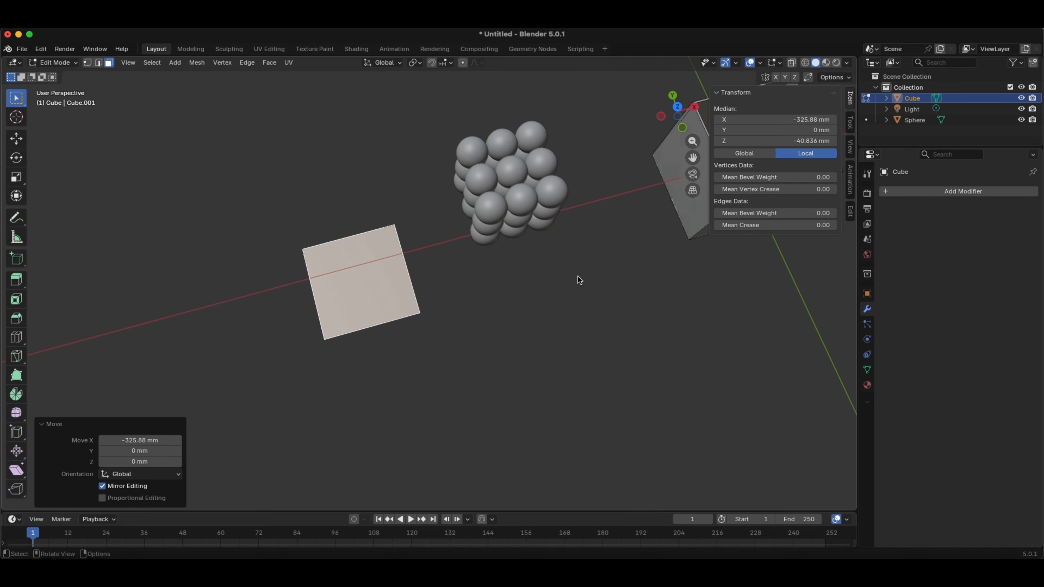
- Separate the selected square face from the box into its own object
right_click(364, 292)
mouse_move(358, 283)
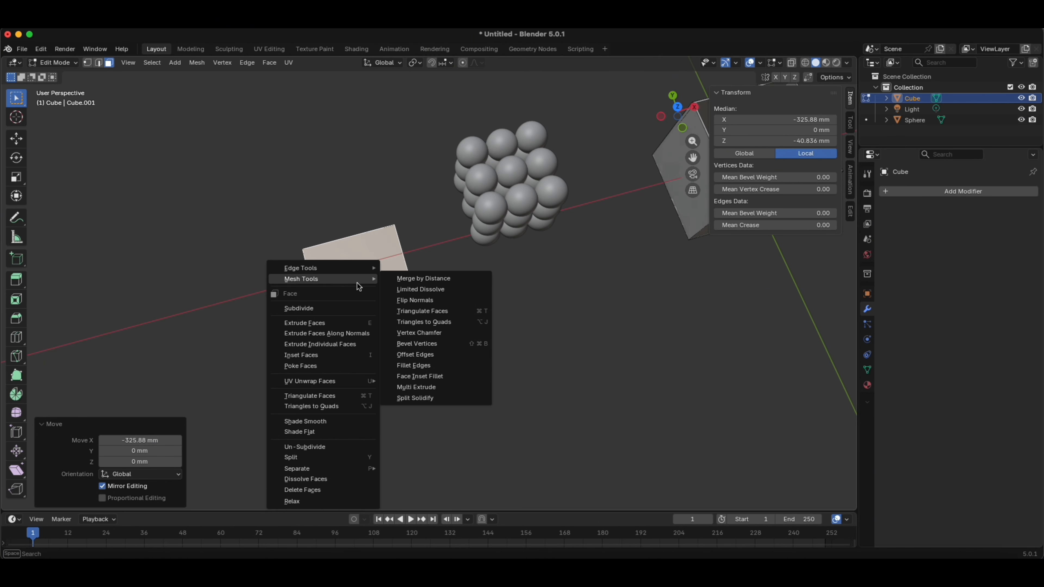
click(611, 395)
right_click(348, 283)
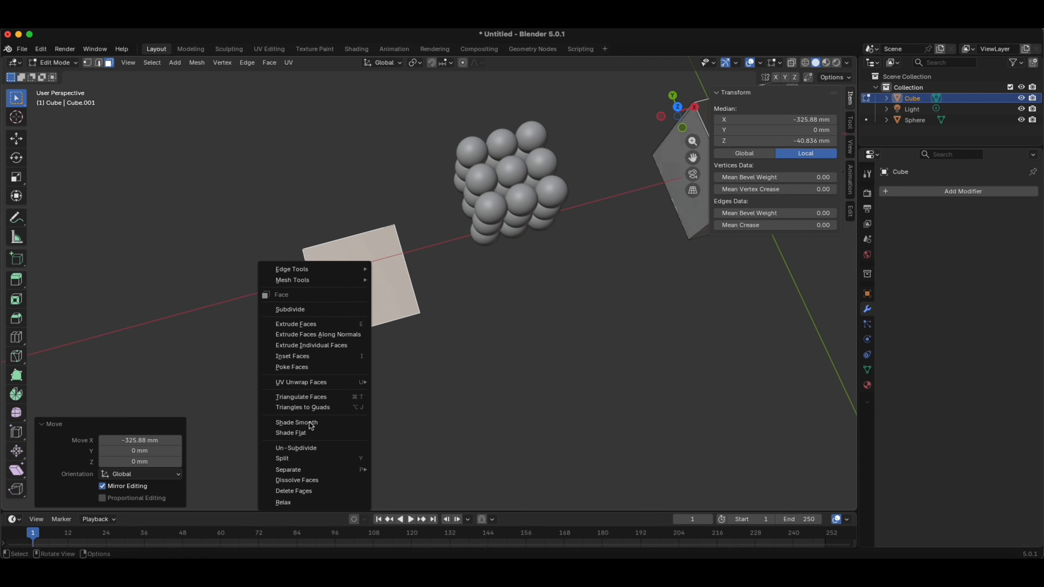
mouse_move(314, 473)
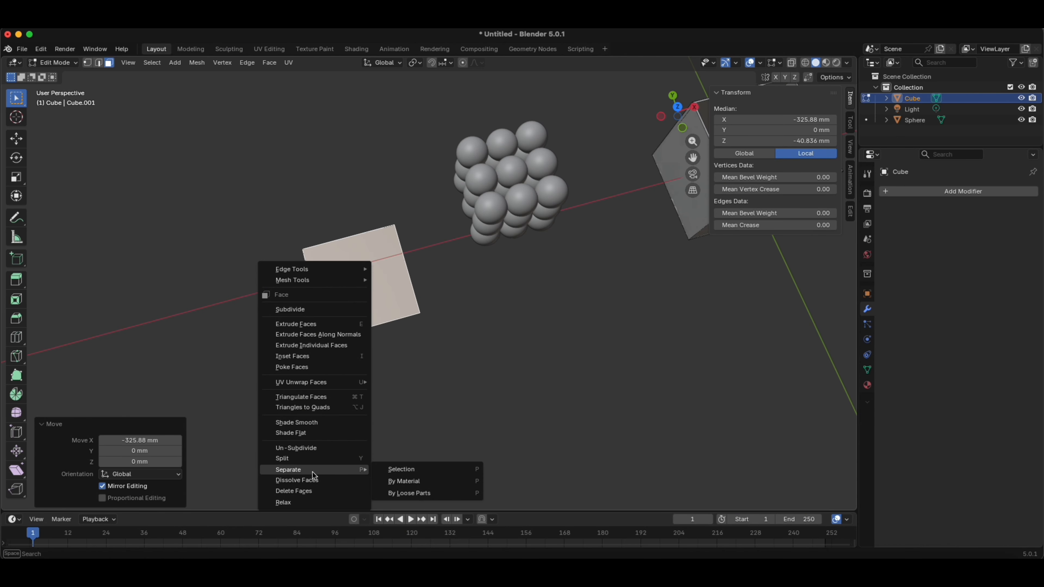
click(426, 469)
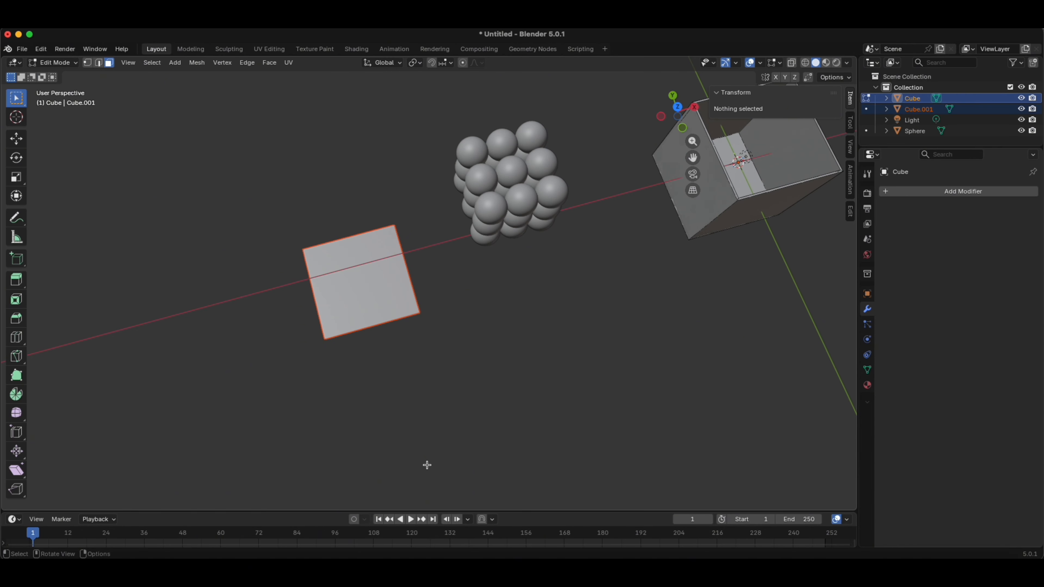
- Return to Object Mode, select the separated square, and check it by hiding and showing it again
key(Tab)
click(361, 280)
middle_drag(716, 233, 674, 234)
click(1021, 108)
click(1021, 109)
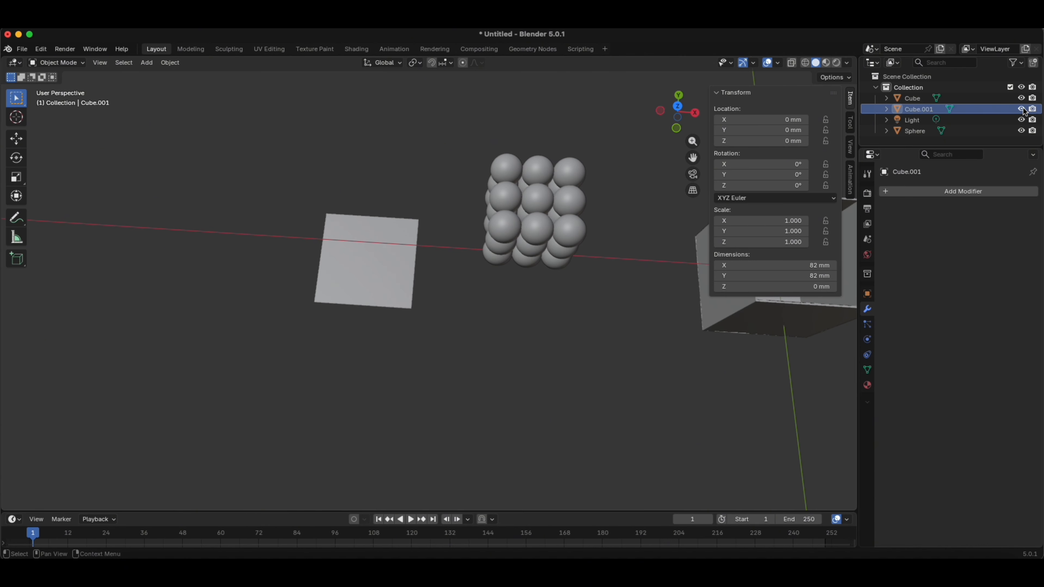
- In Edit Mode, extrude the separated square's face upward by about 1.17 mm to make a thin plate
click(402, 255)
scroll(461, 295, down, 2)
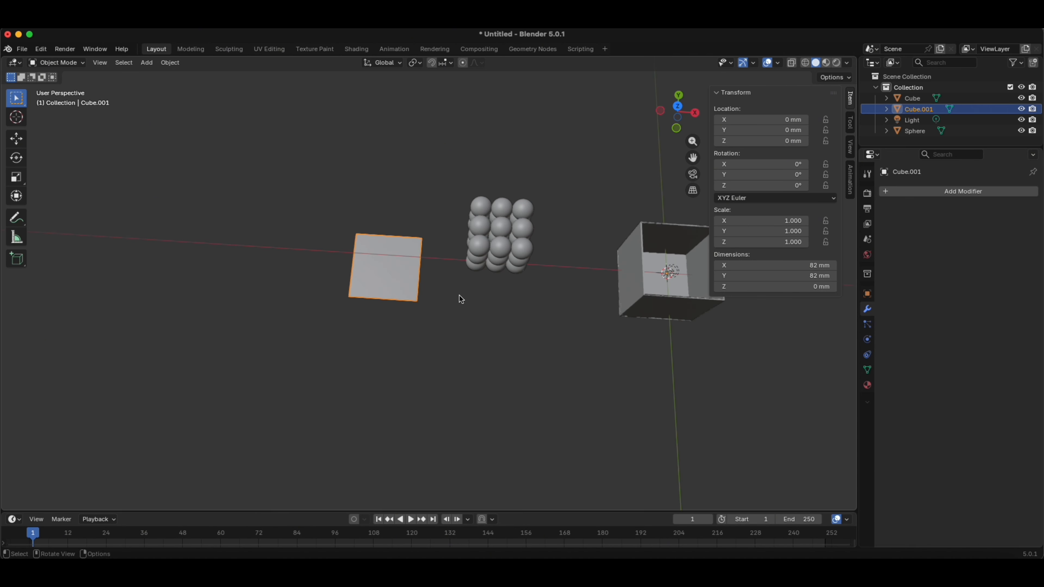
scroll(459, 295, up, 2)
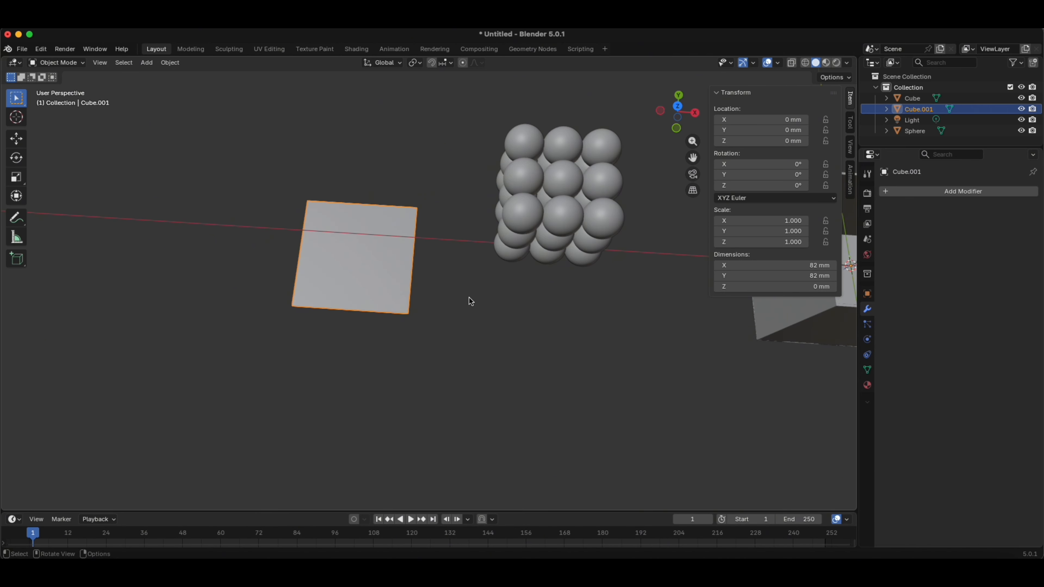
middle_drag(469, 298, 361, 378)
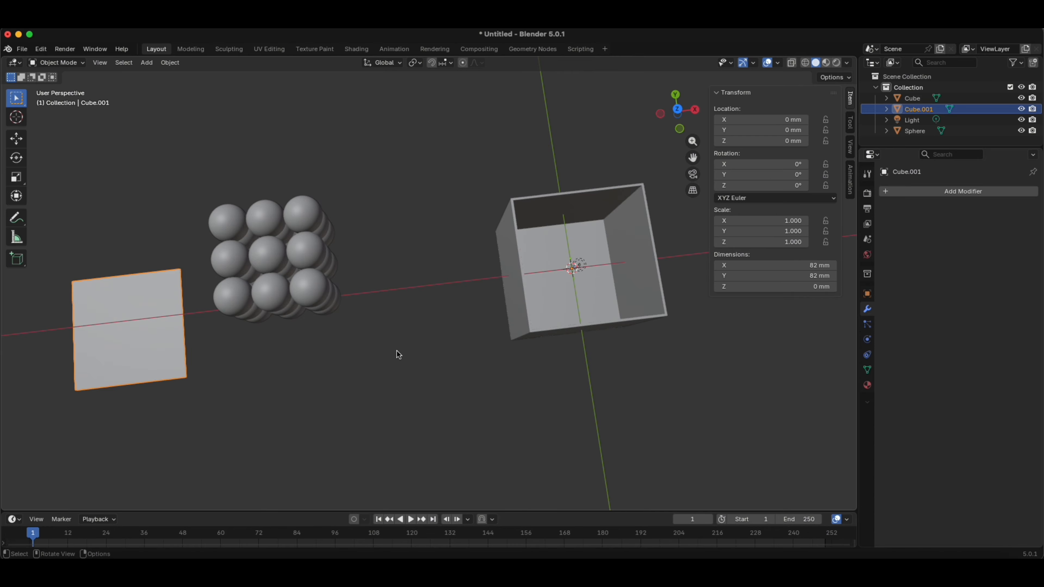
shift+middle_drag(322, 373, 526, 262)
scroll(487, 267, up, 2)
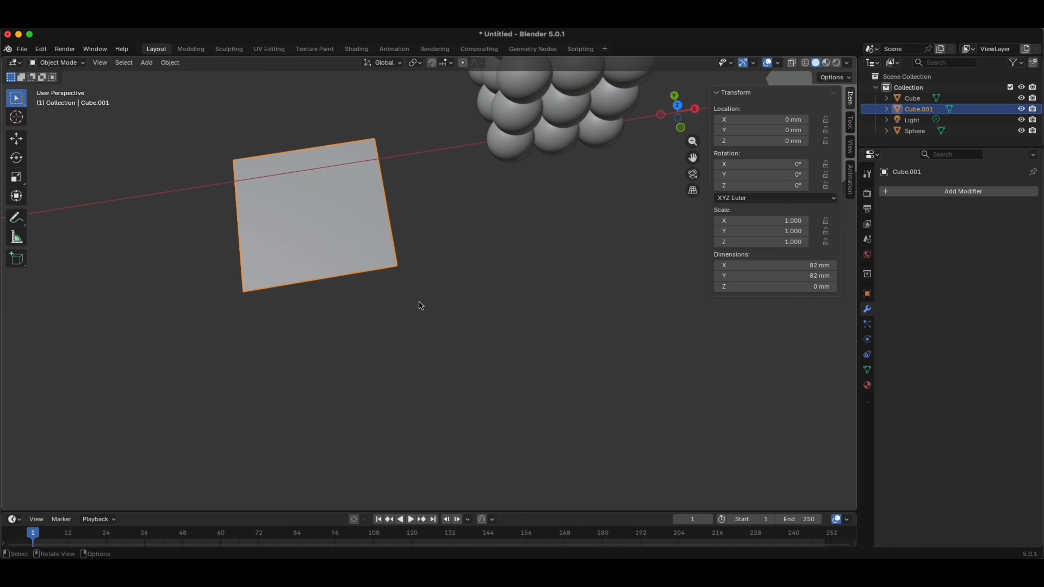
middle_drag(421, 305, 435, 211)
middle_drag(317, 240, 261, 369)
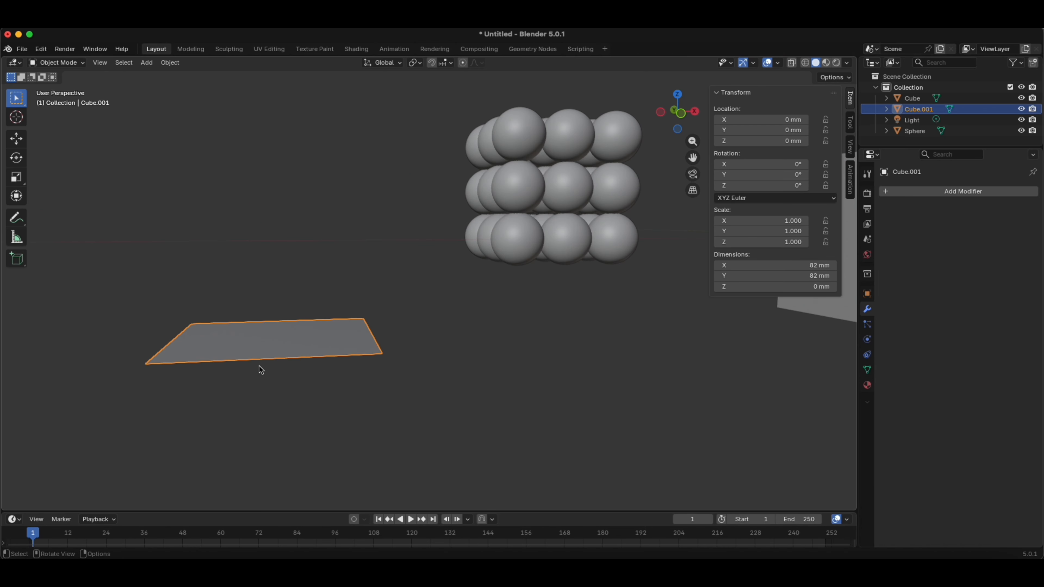
click(46, 63)
click(51, 83)
click(222, 336)
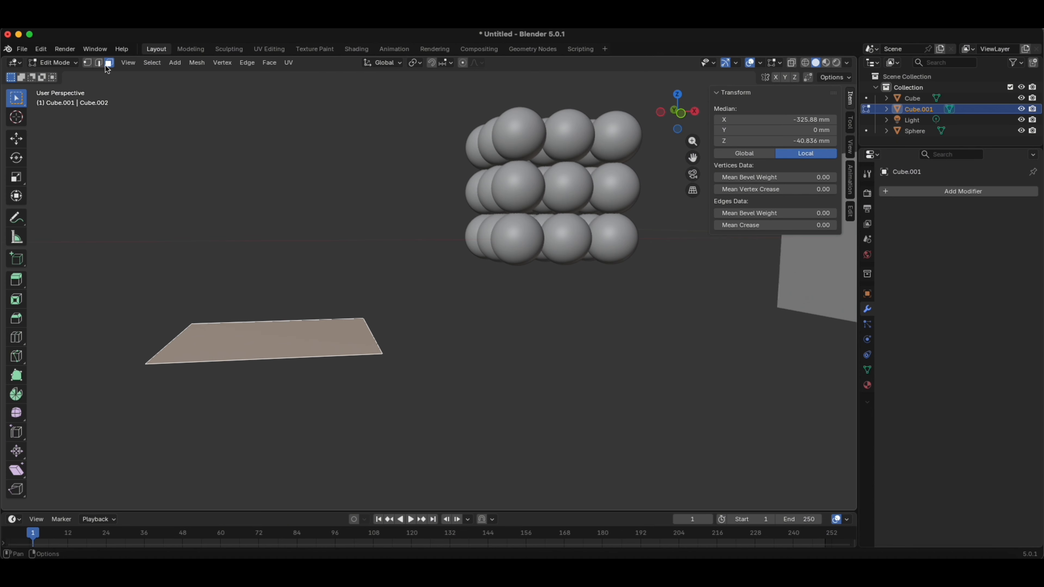
key(e)
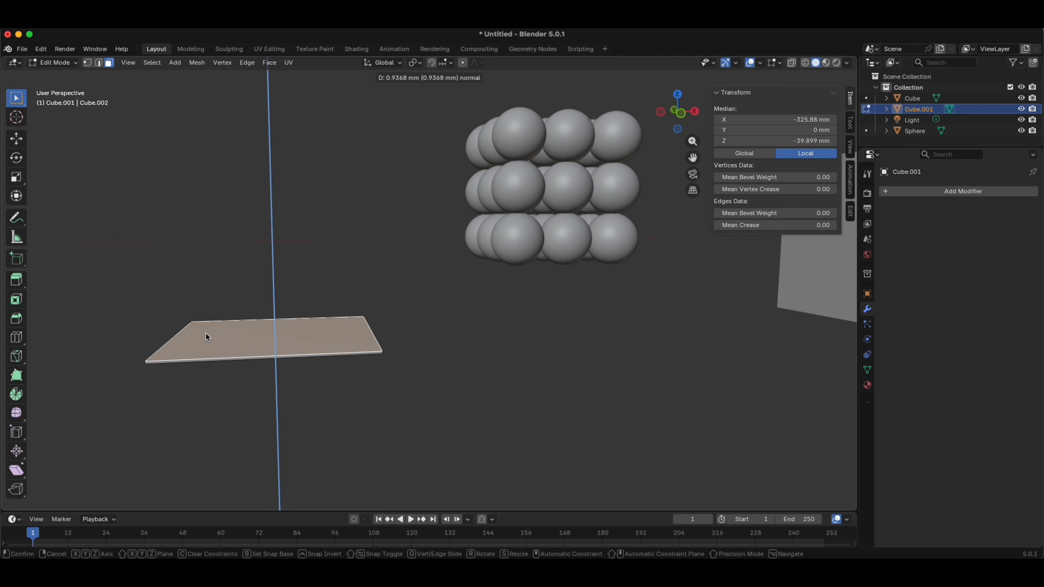
click(207, 333)
click(475, 359)
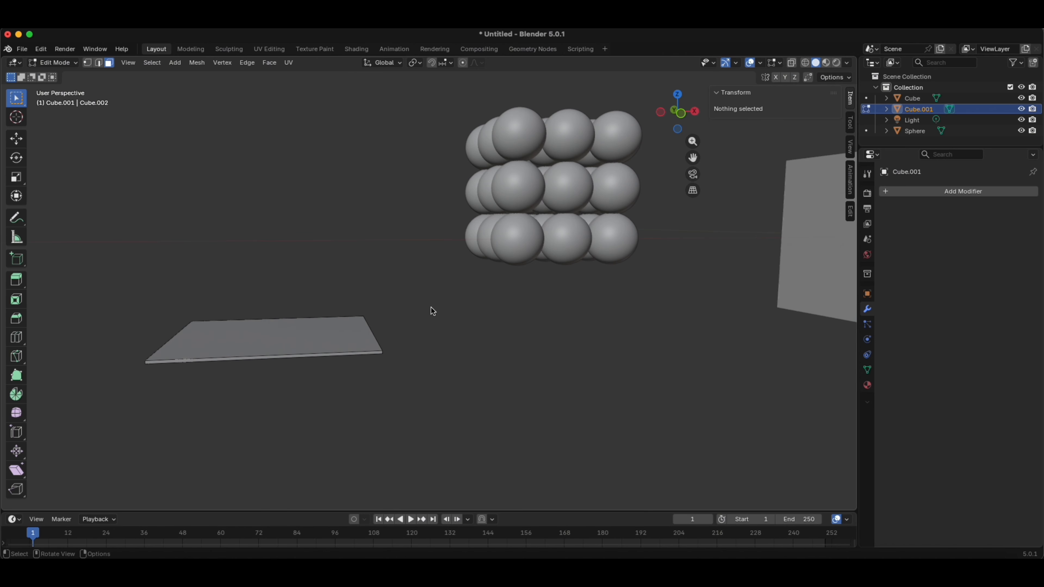
- Back in Object Mode, centre the sphere block over the thin plate by moving it about -129 mm in X and -22 mm in Y
middle_drag(430, 308, 465, 279)
click(681, 117)
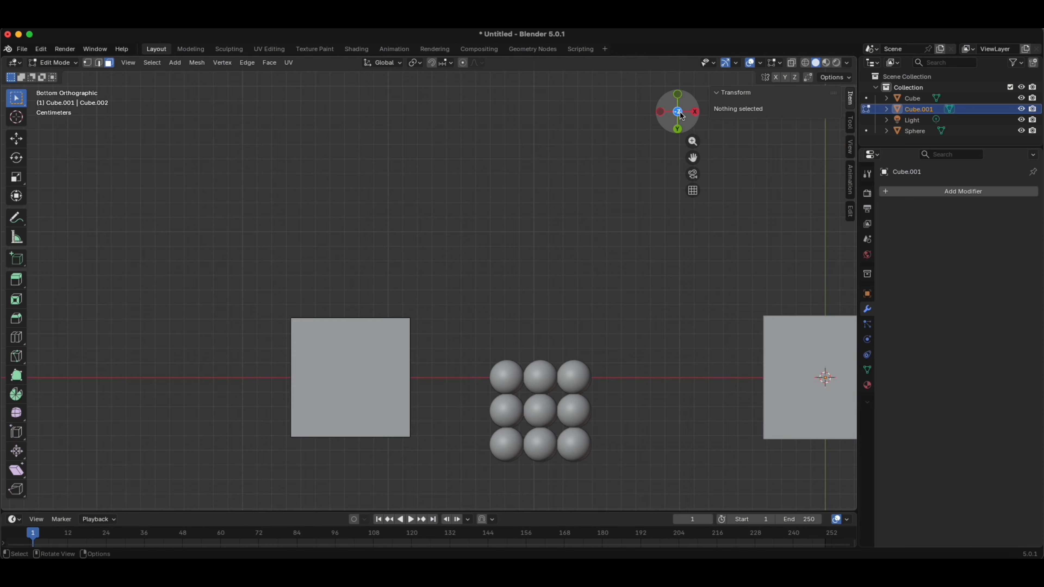
click(680, 112)
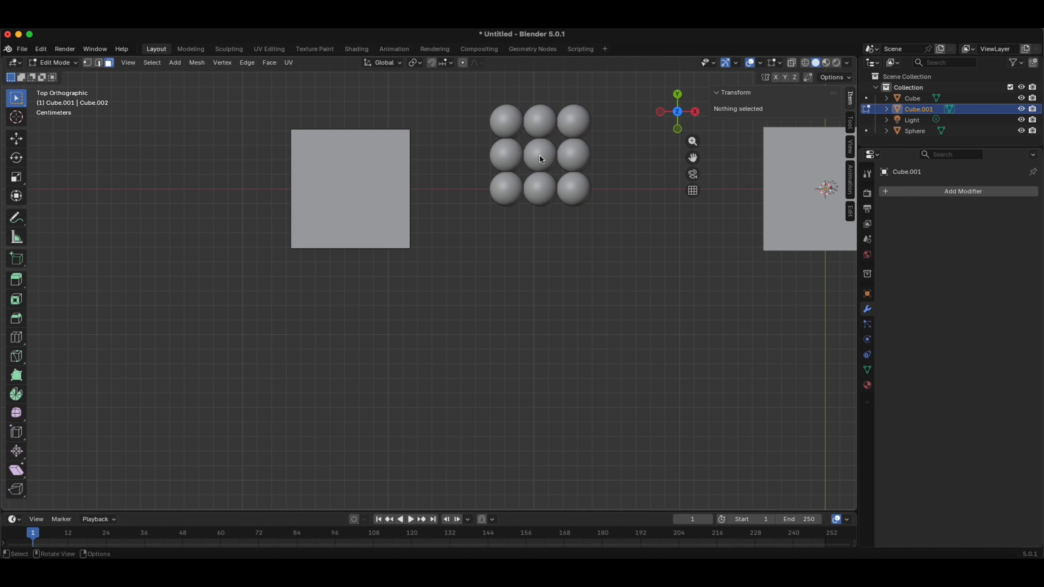
click(58, 63)
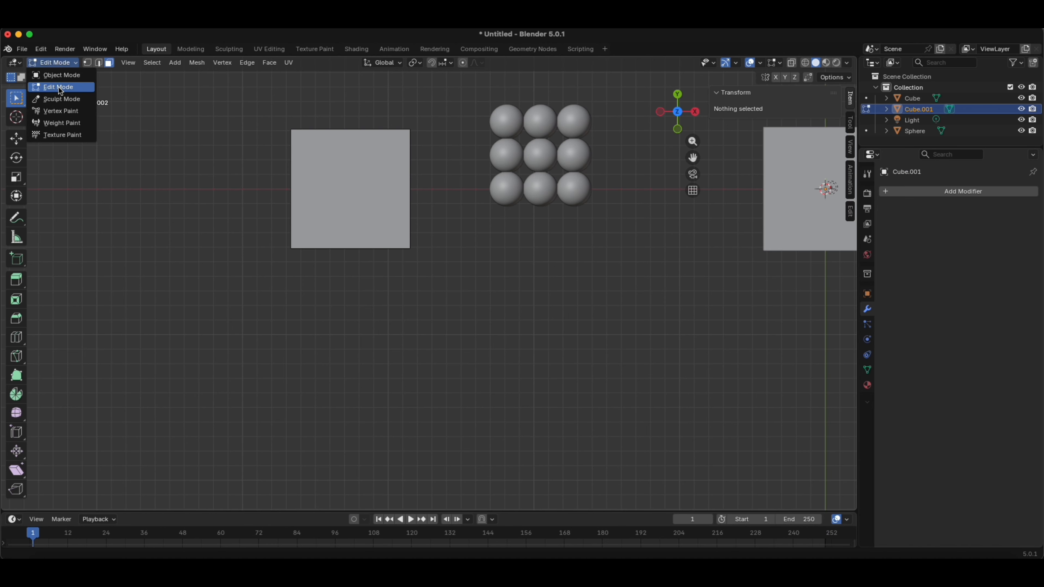
click(49, 72)
click(547, 161)
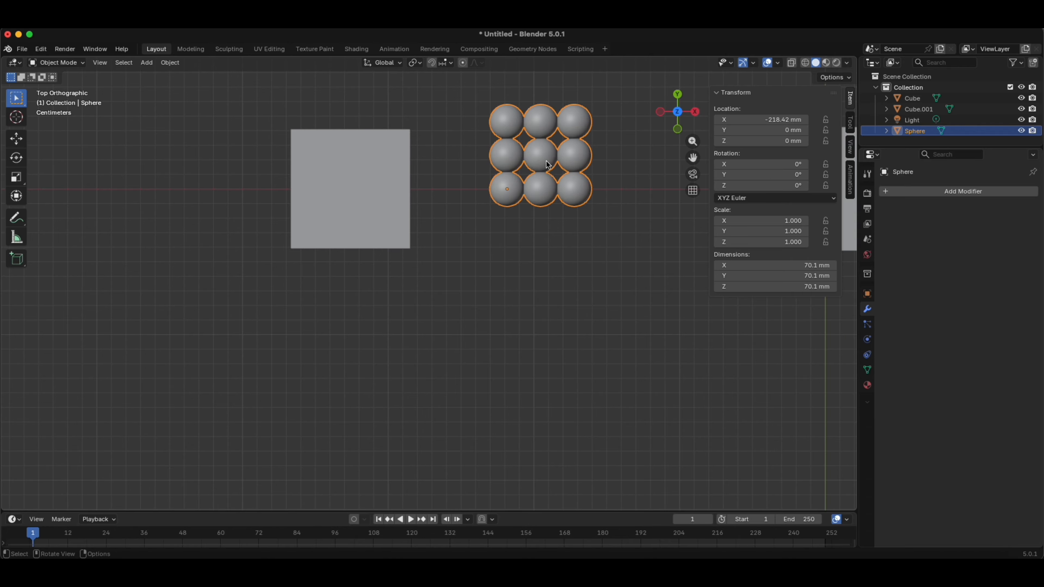
key(g)
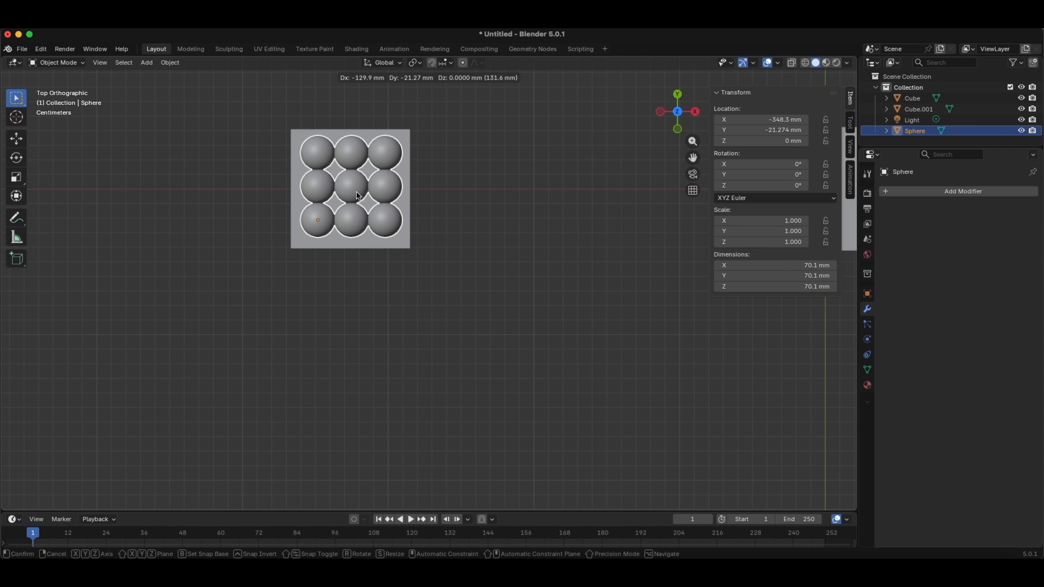
click(360, 196)
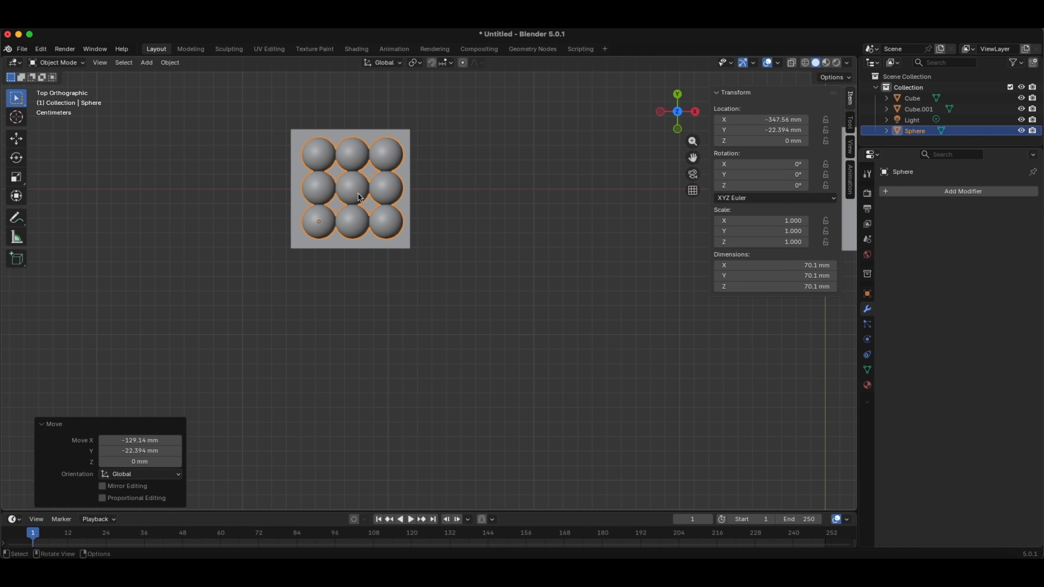
- Examine from above and from the side how the sphere block sits relative to the thin plate
scroll(356, 192, down, 2)
scroll(353, 193, up, 5)
scroll(338, 205, down, 2)
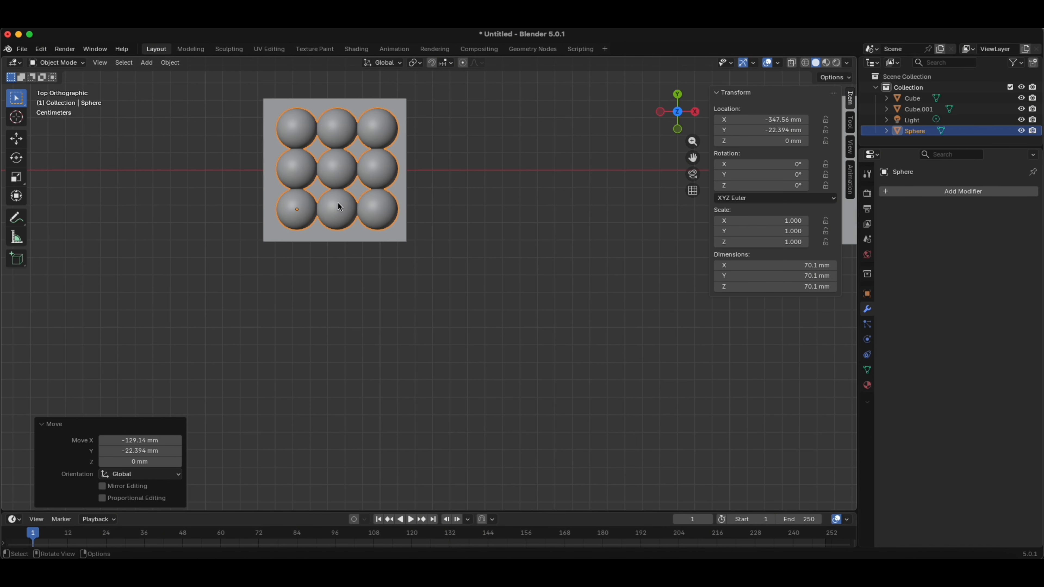
scroll(328, 207, down, 2)
scroll(327, 209, up, 3)
middle_drag(328, 210, 464, 198)
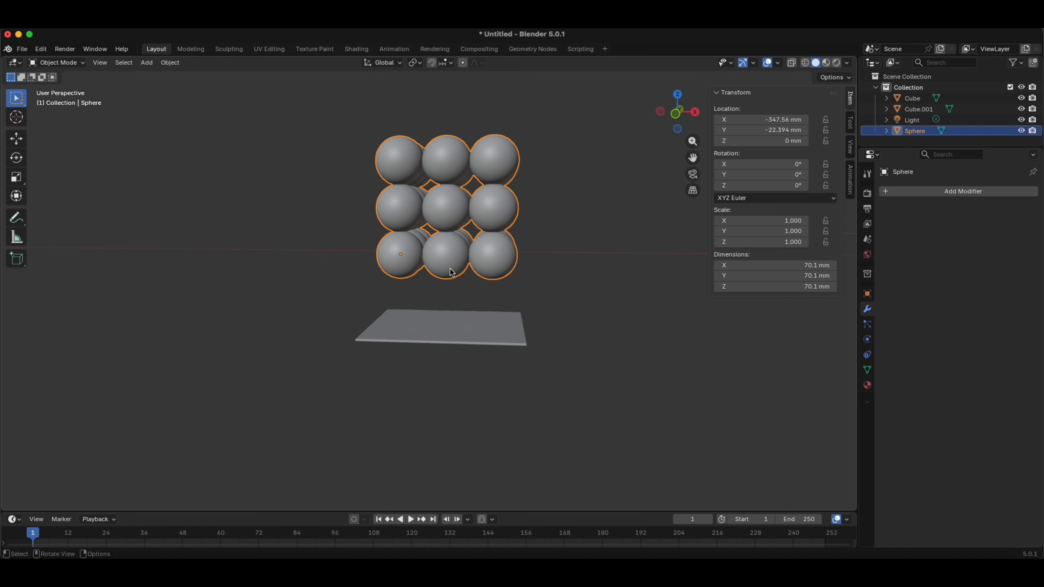
click(454, 339)
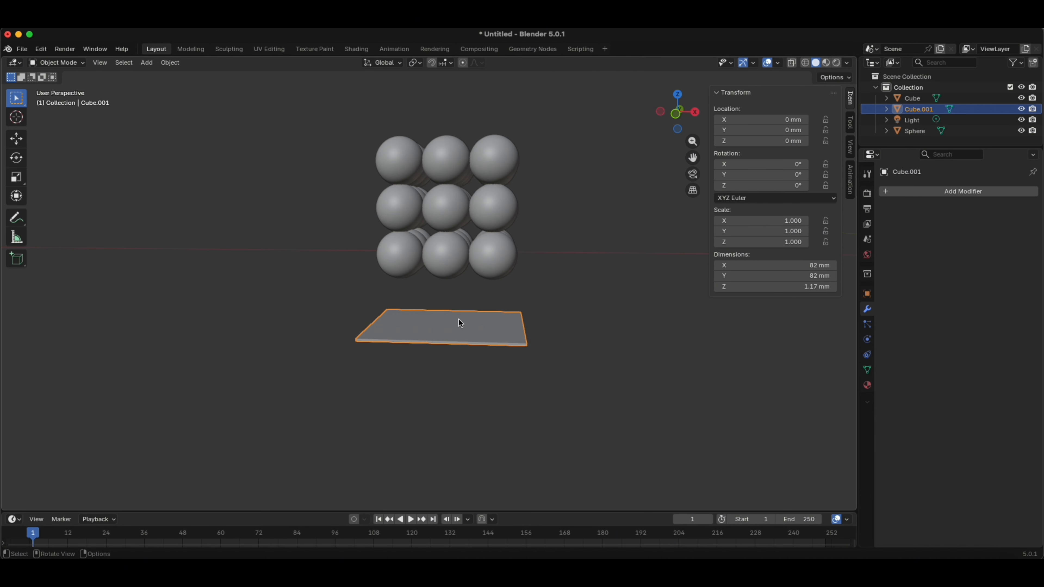
click(449, 194)
click(445, 342)
middle_drag(460, 324, 471, 329)
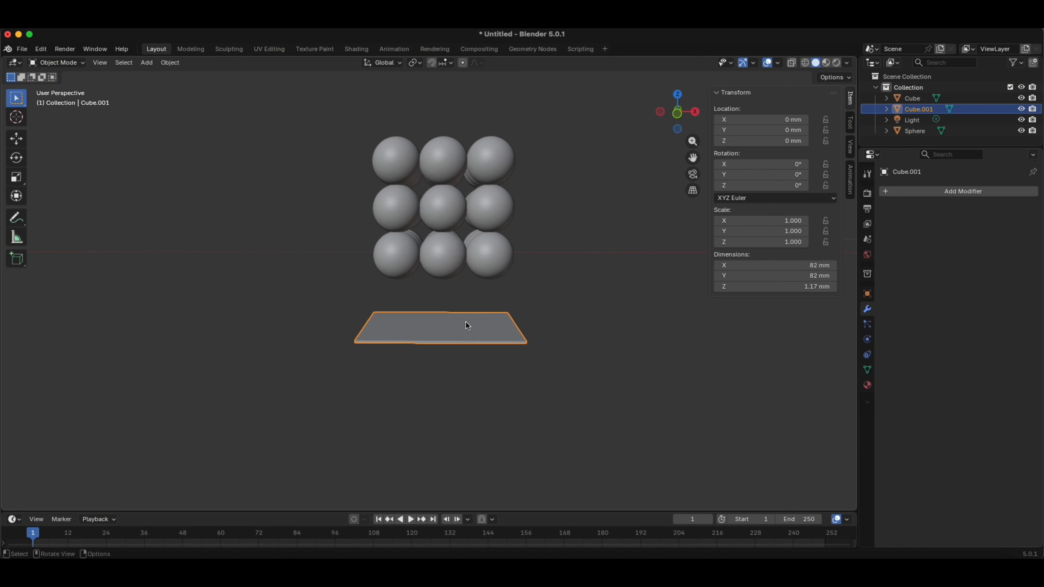
scroll(421, 300, up, 2)
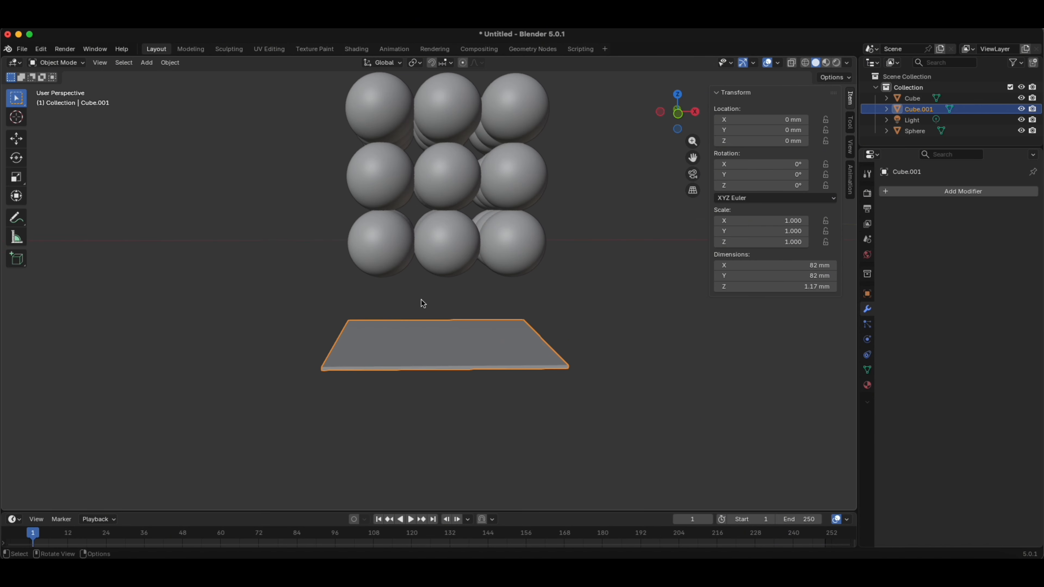
middle_drag(543, 306, 406, 329)
scroll(504, 288, down, 6)
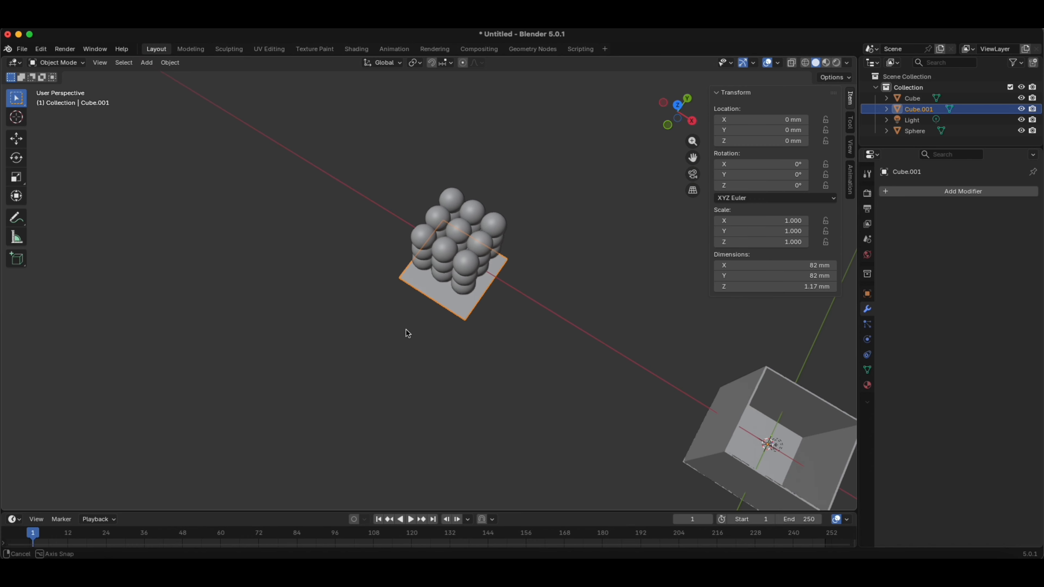
middle_drag(473, 350, 384, 319)
scroll(383, 319, up, 6)
middle_drag(501, 332, 475, 210)
scroll(454, 300, down, 2)
scroll(459, 294, up, 4)
- Lower the sphere block about 27.9 mm along Z so its bottom row rests on the plate
click(476, 210)
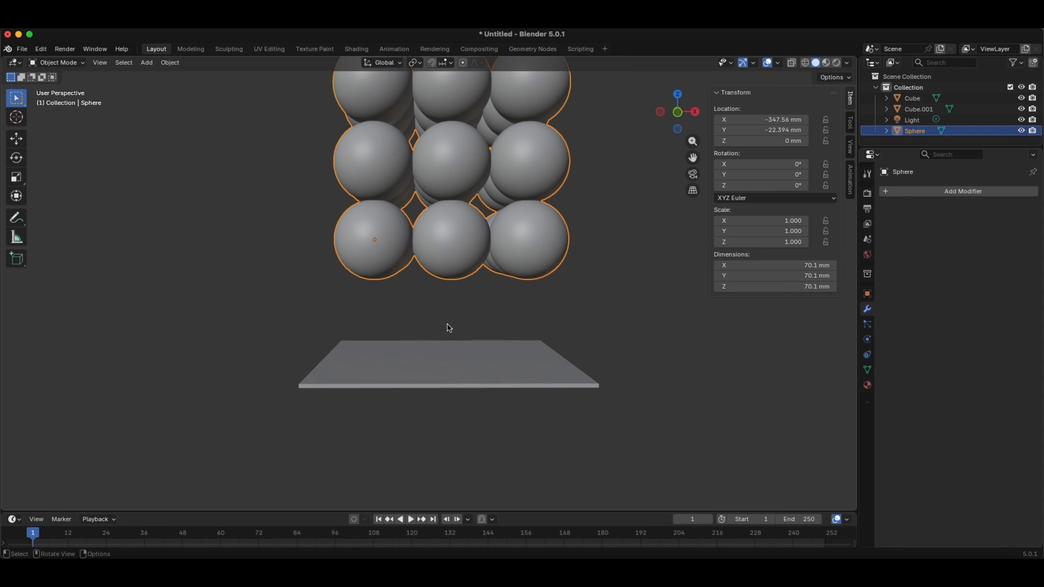
click(679, 109)
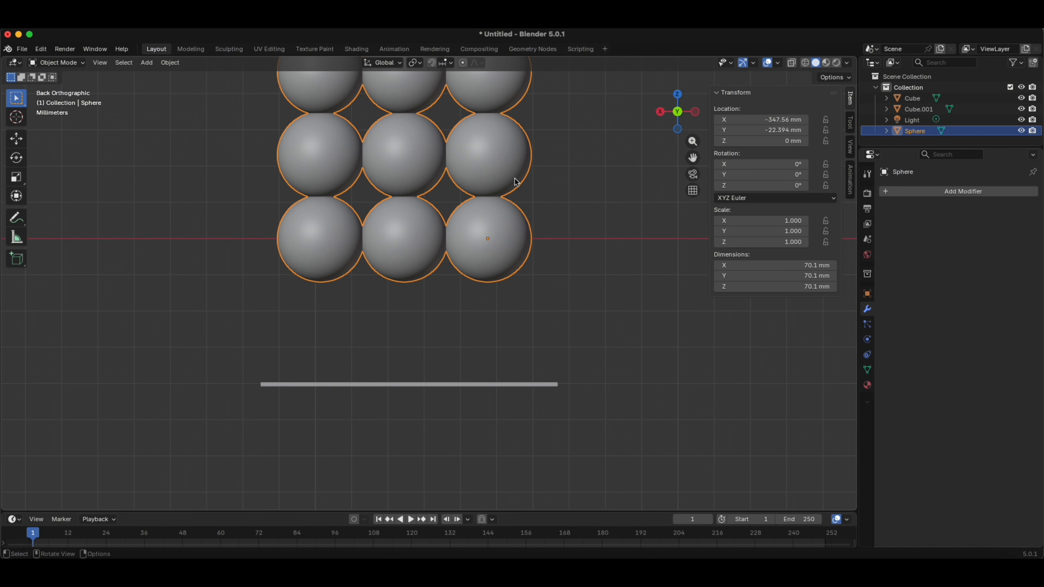
key(g)
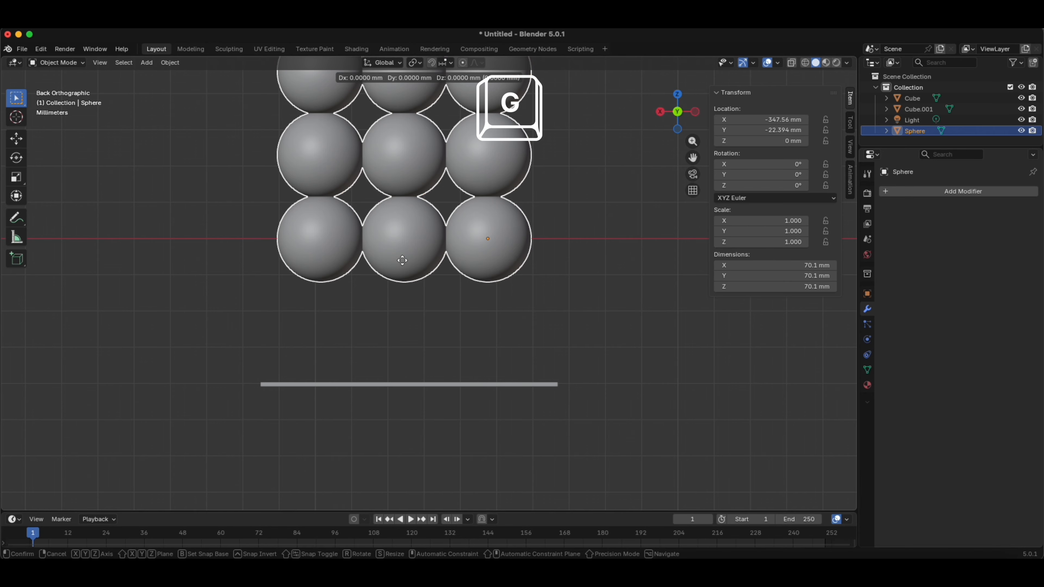
key(z)
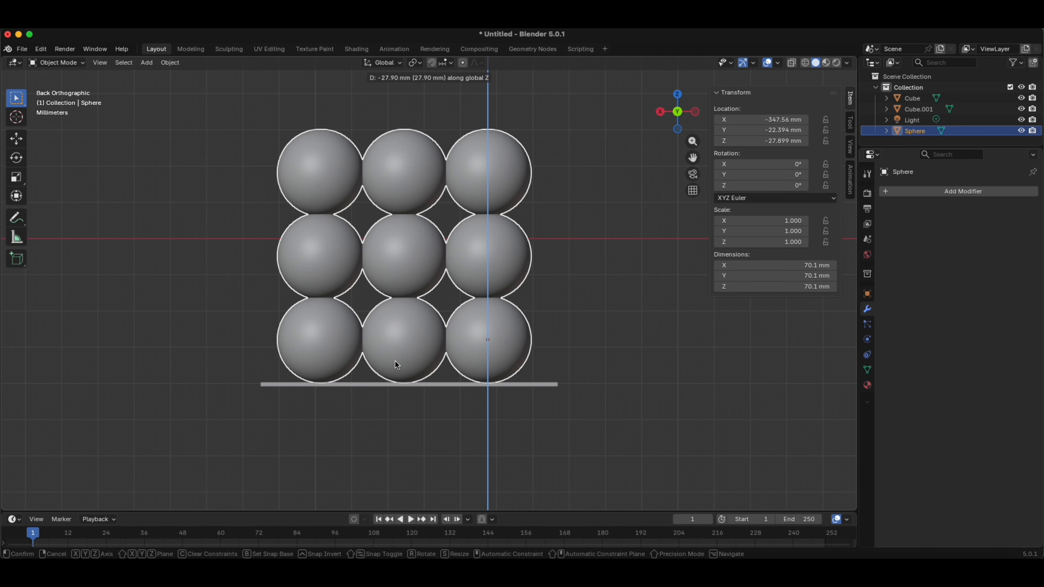
click(395, 362)
middle_drag(347, 403, 514, 305)
scroll(514, 305, down, 5)
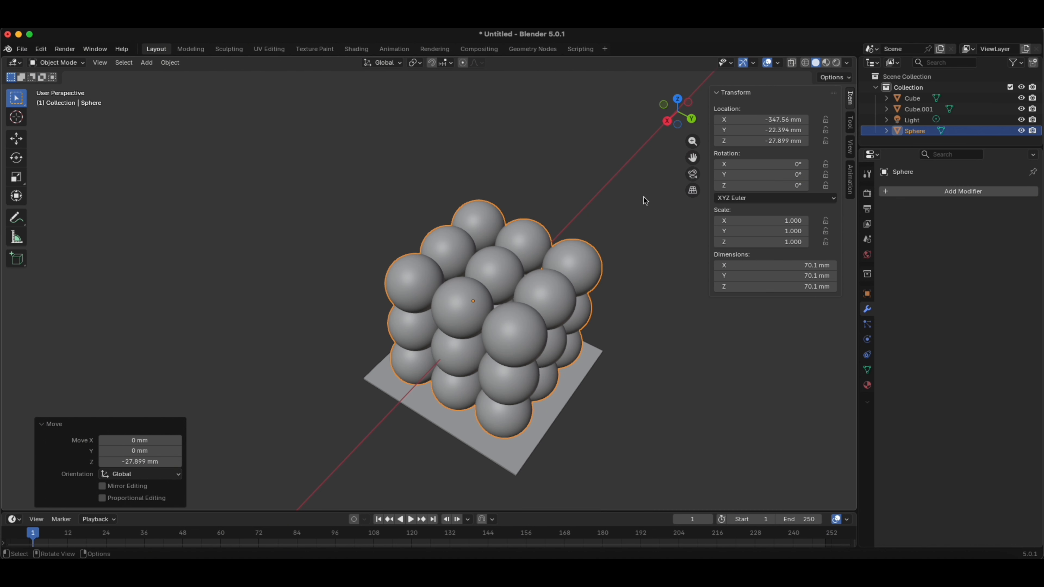
click(677, 100)
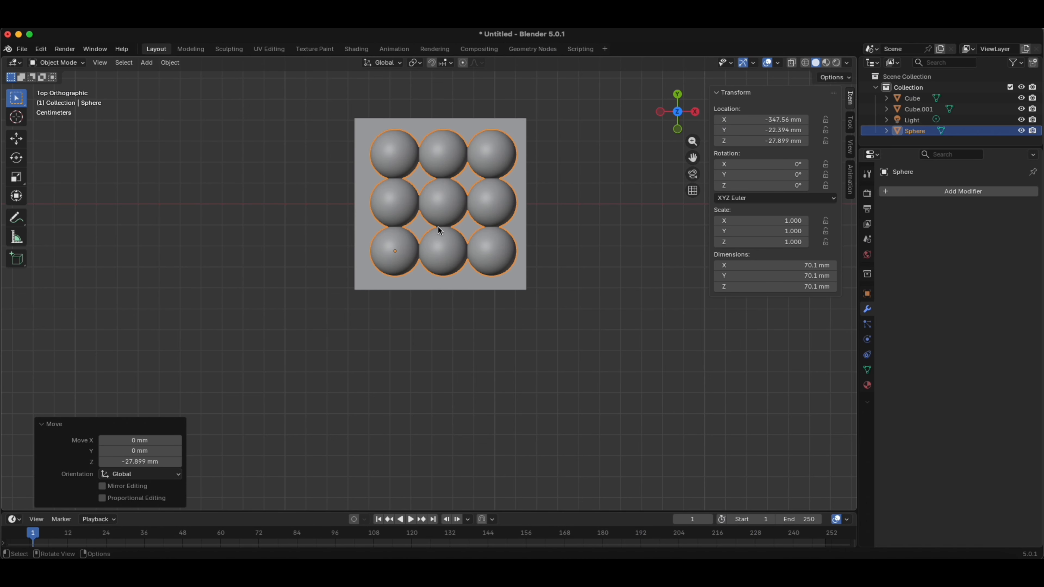
- Scale the sphere block by 1.025 and recentre it over the plate, moving it about -1.81 mm in X and -1.04 mm in Y
key(s)
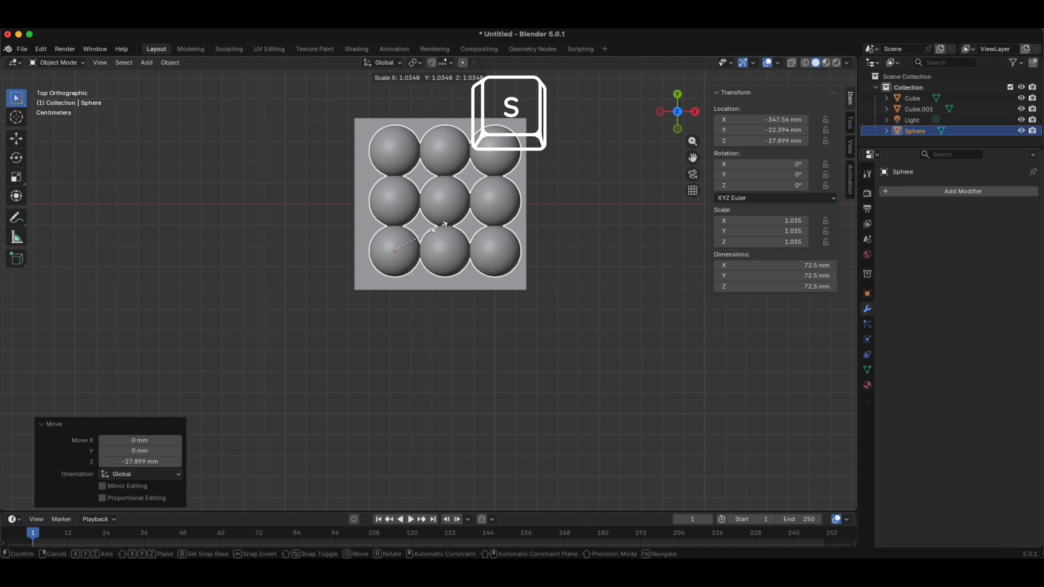
click(438, 227)
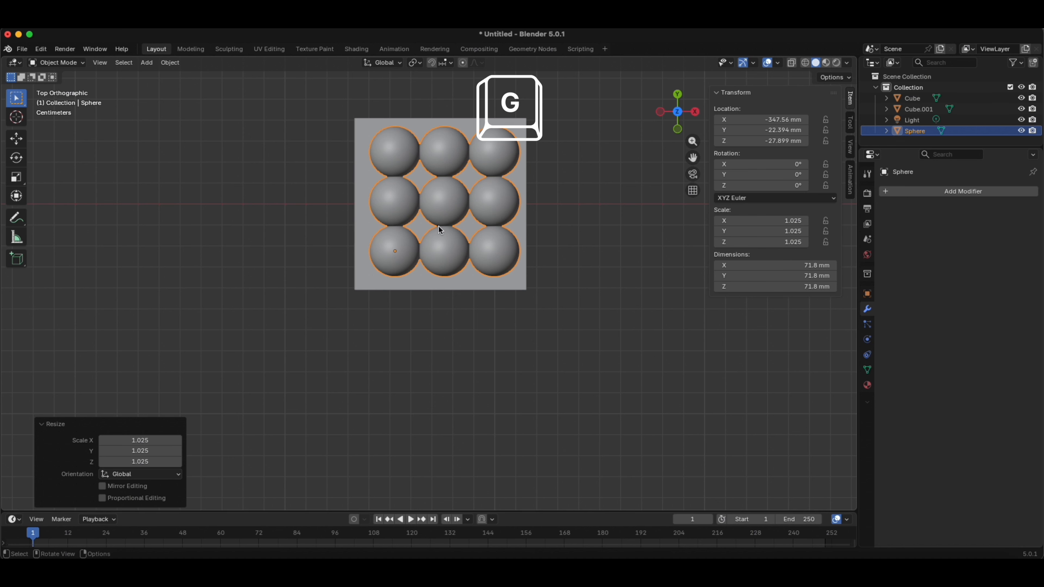
key(g)
key(x)
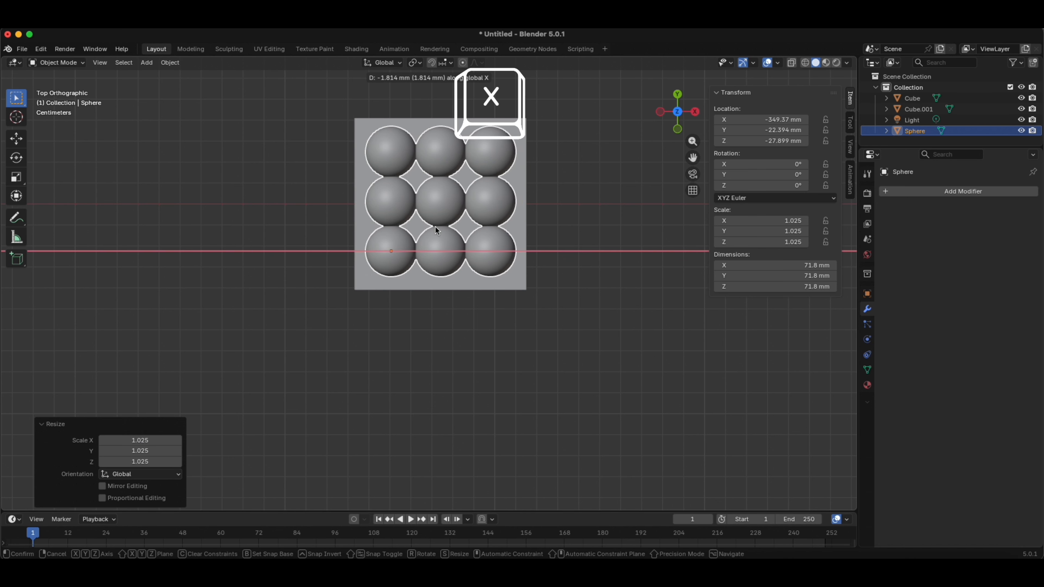
click(437, 230)
key(g)
key(y)
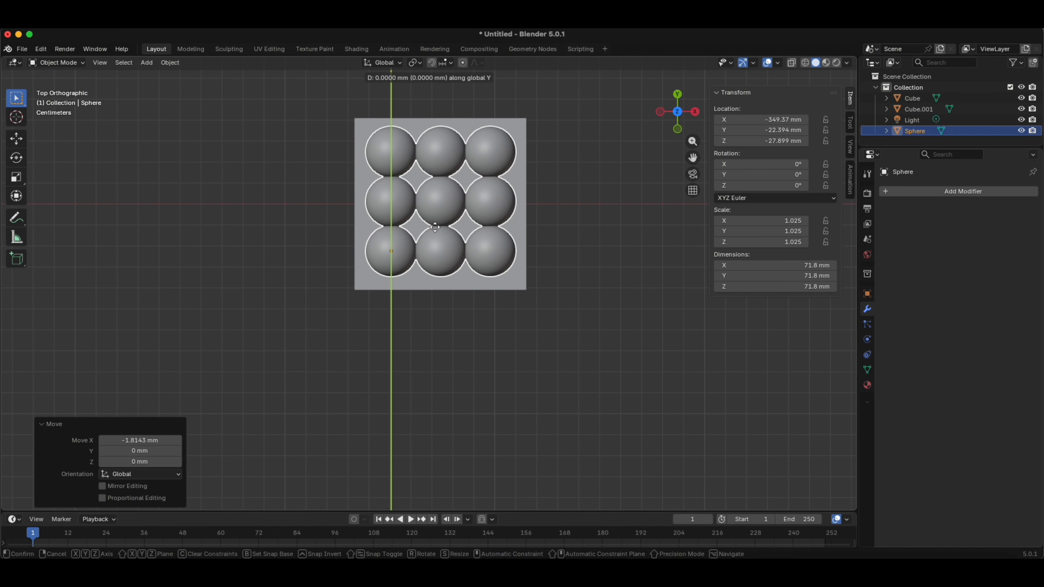
click(436, 230)
- Using a wireframe front view, raise the sphere block about 0.21 mm along Z at the plate's surface, and return to solid shading
middle_drag(480, 324, 405, 228)
scroll(461, 346, up, 3)
middle_drag(460, 347, 463, 325)
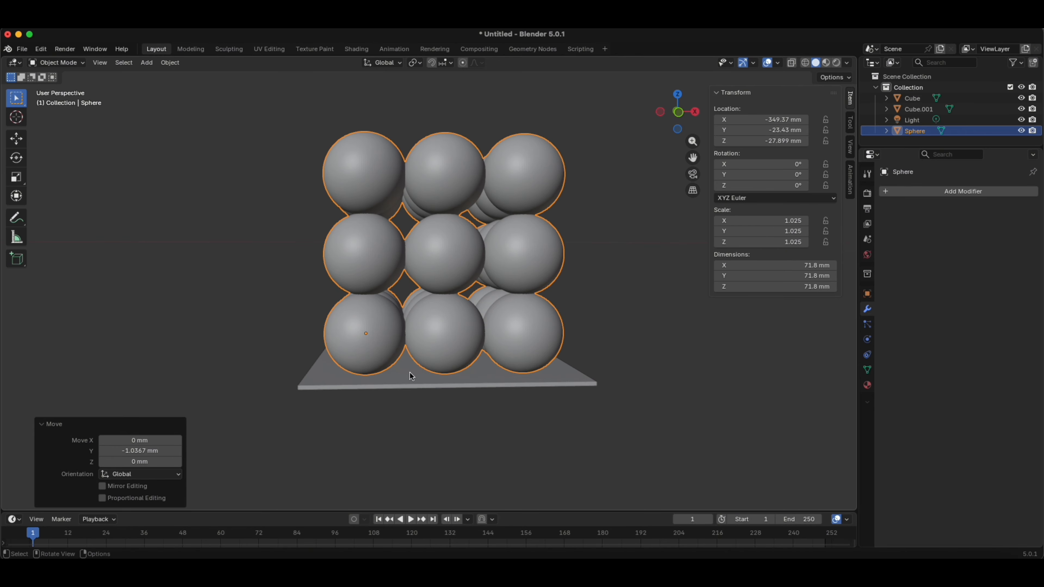
middle_drag(425, 372, 427, 385)
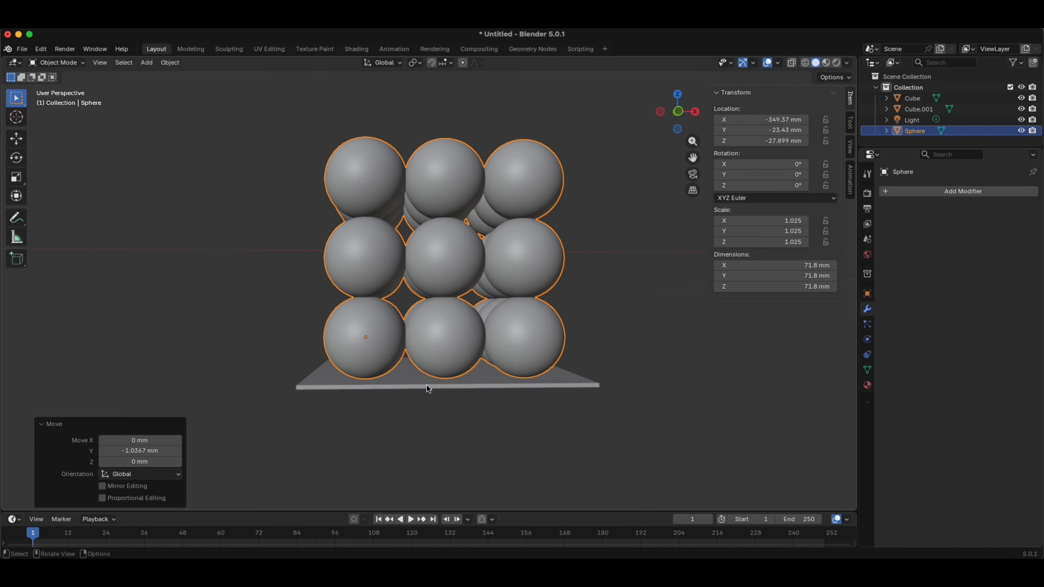
click(678, 111)
click(806, 63)
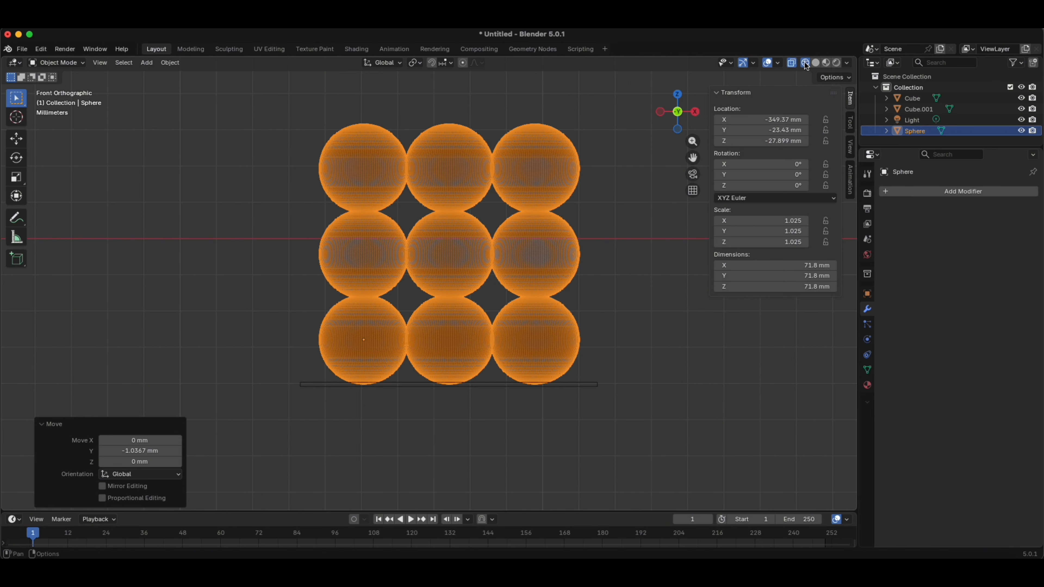
scroll(480, 324, up, 3)
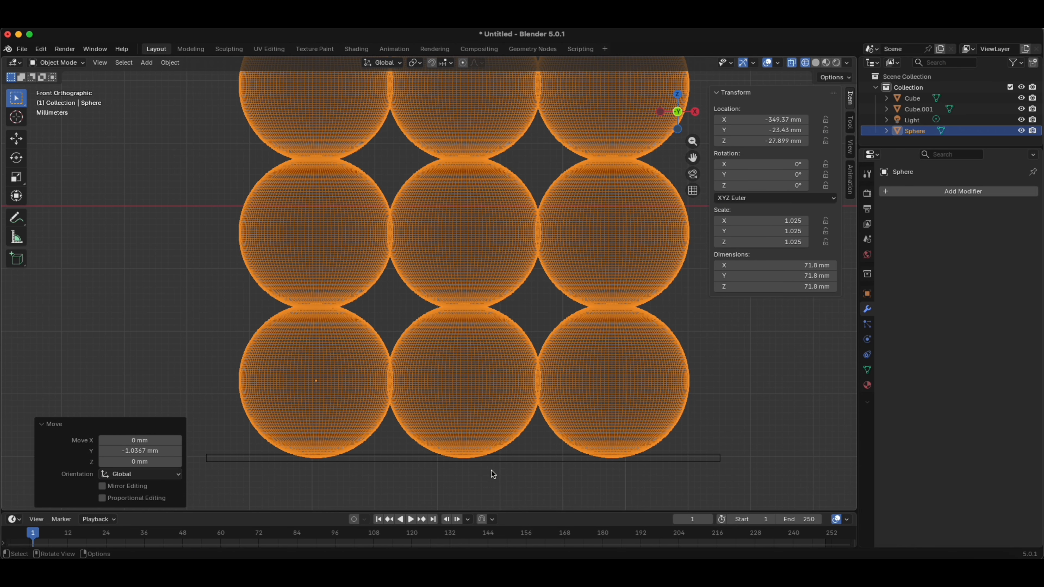
scroll(473, 479, up, 2)
scroll(428, 444, down, 3)
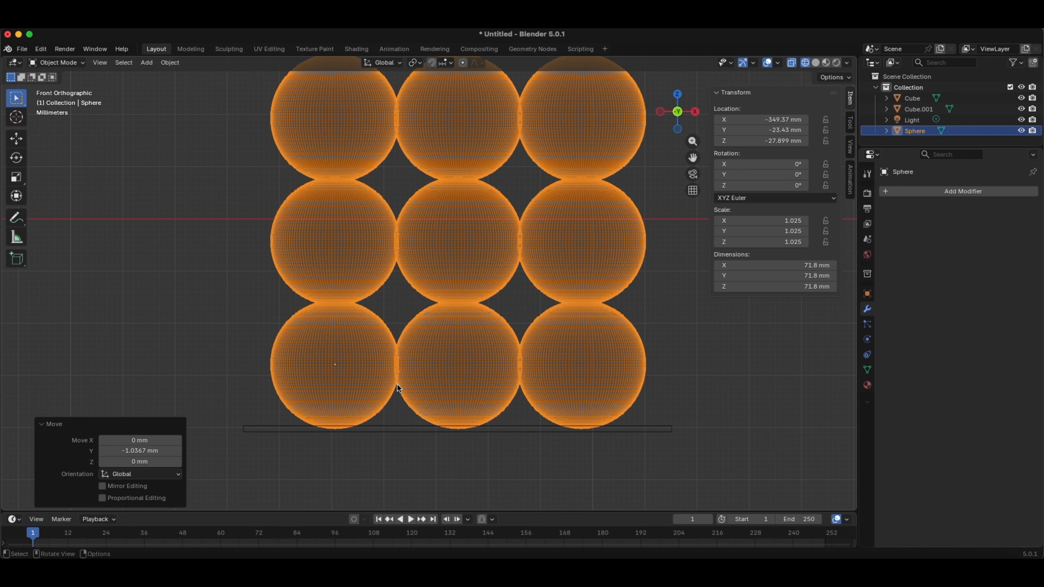
key(g)
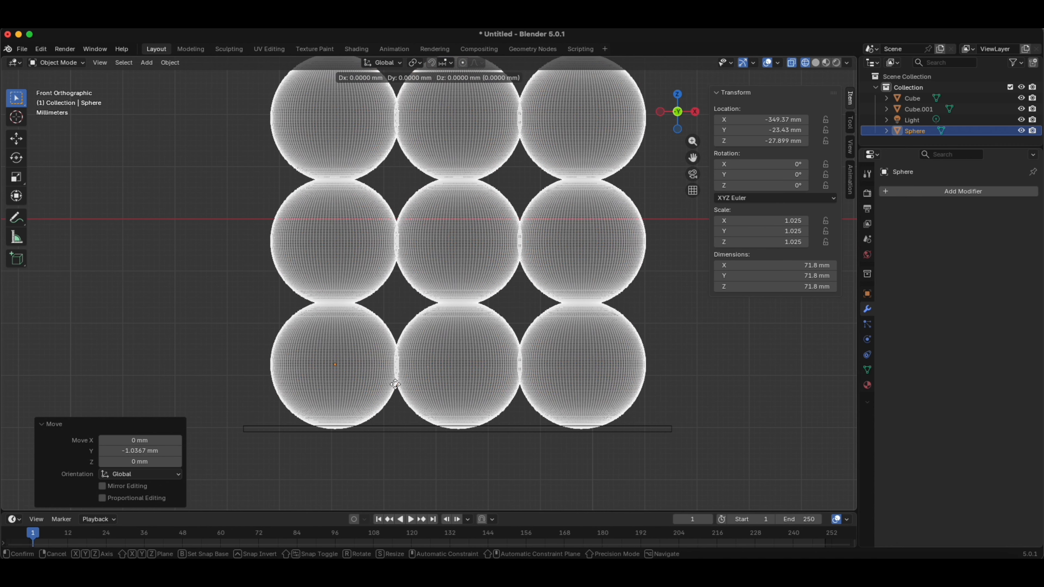
key(z)
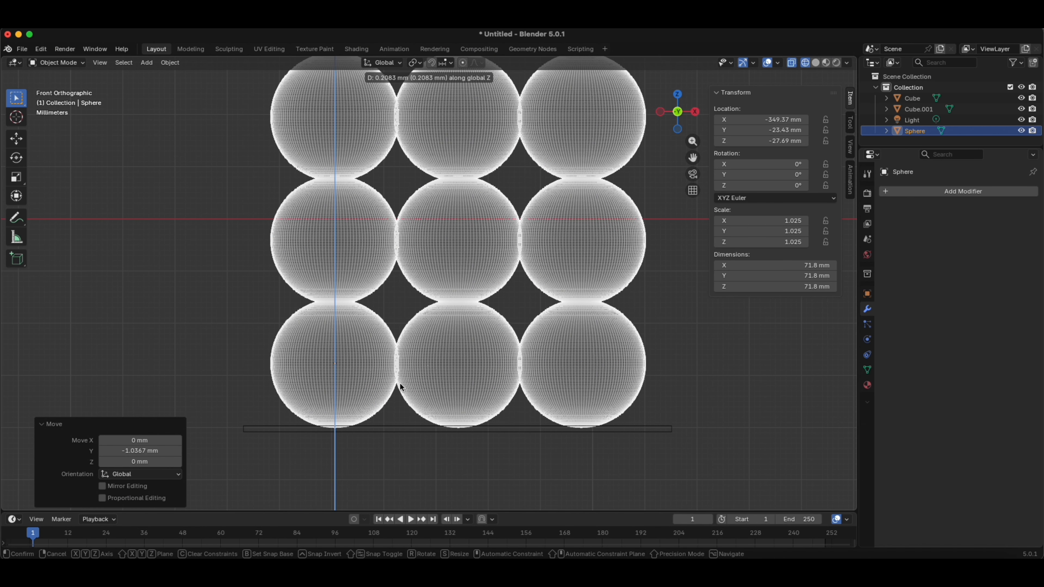
click(401, 387)
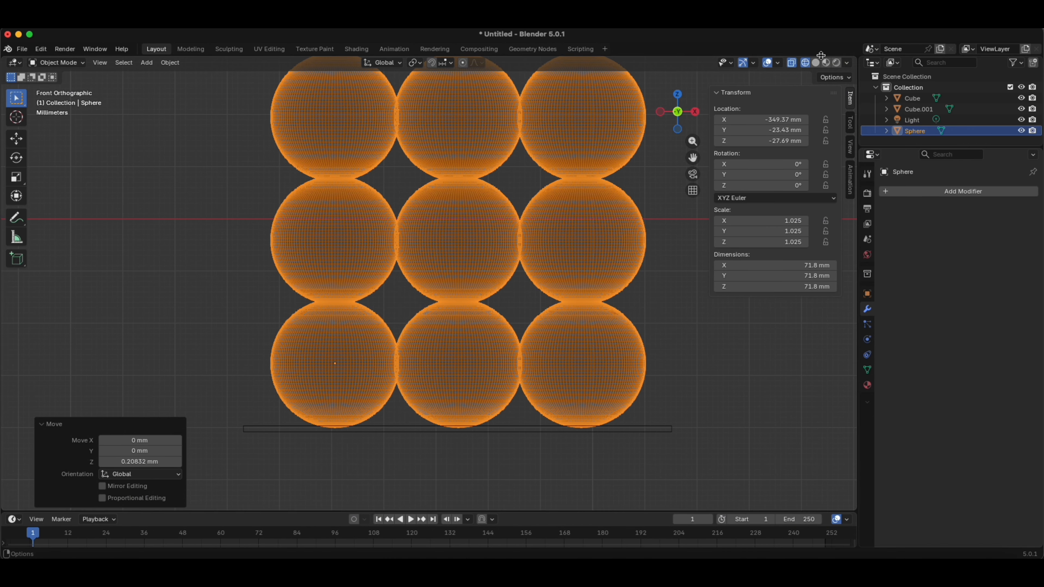
key(shift+z)
scroll(283, 239, down, 3)
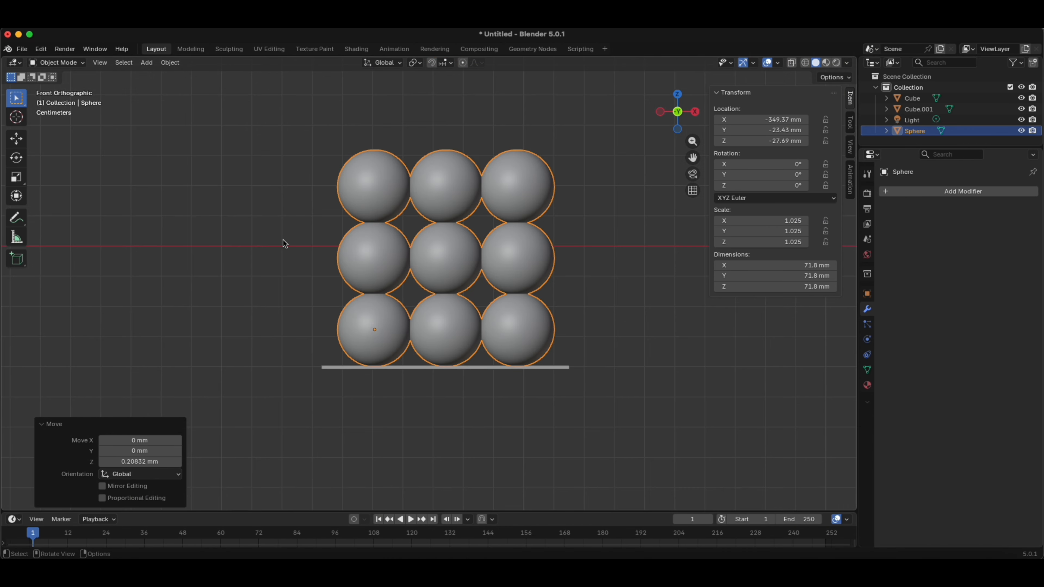
click(390, 401)
middle_drag(401, 335, 384, 304)
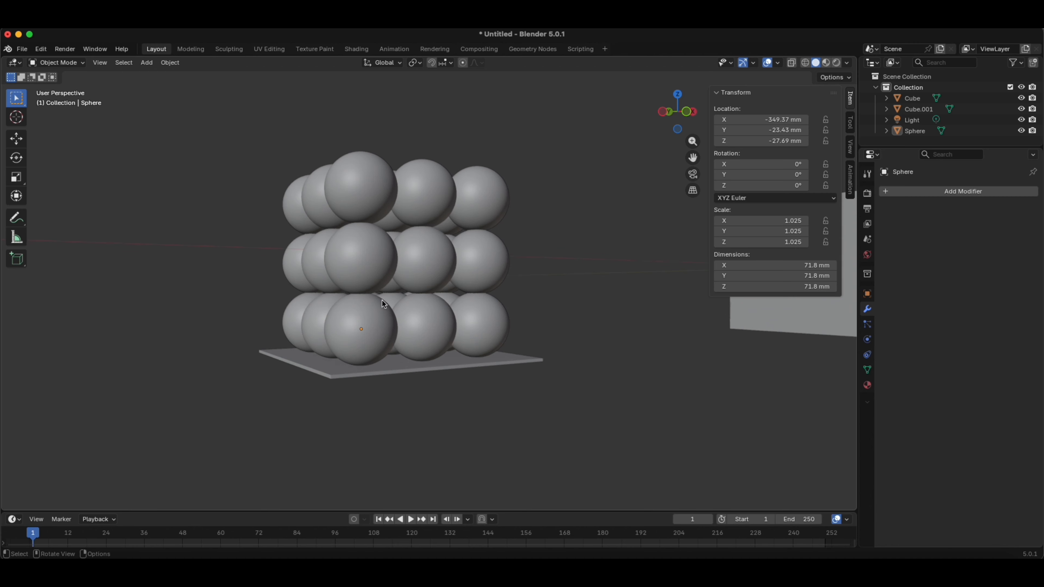
click(389, 231)
mouse_move(395, 228)
middle_down()
mouse_move(364, 239)
mouse_move(406, 212)
mouse_move(390, 233)
middle_up()
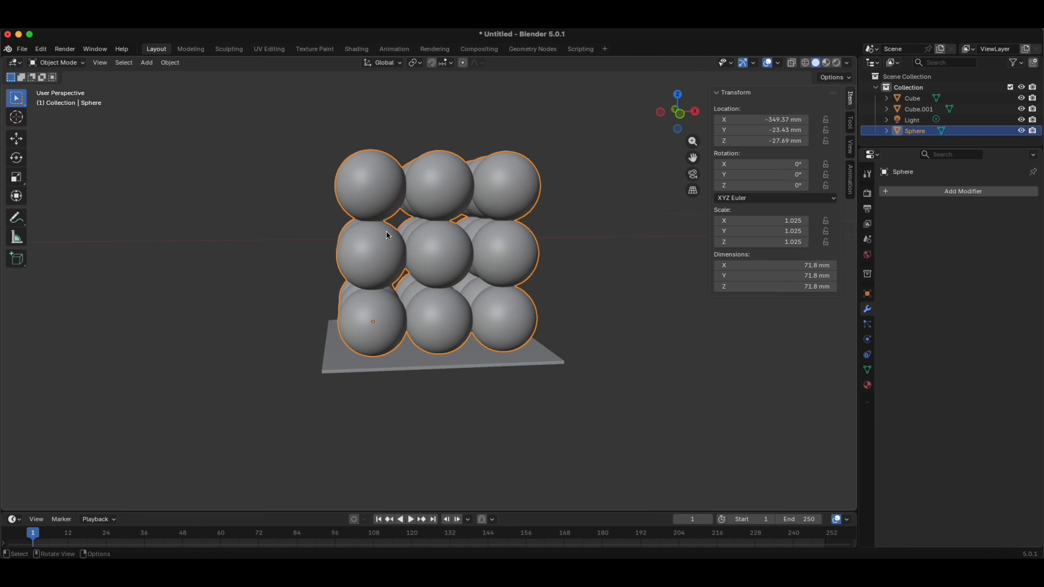
click(461, 388)
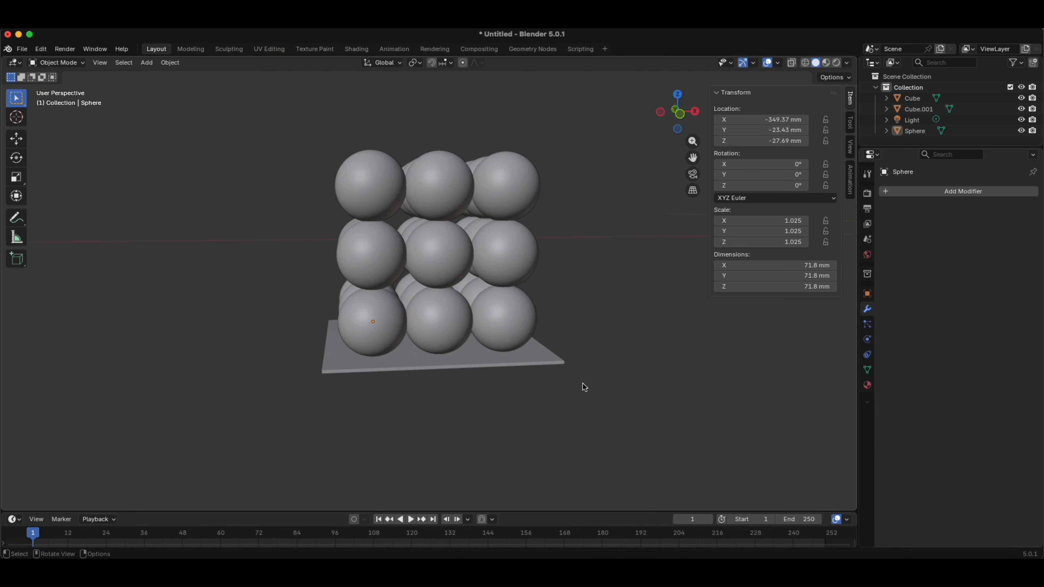
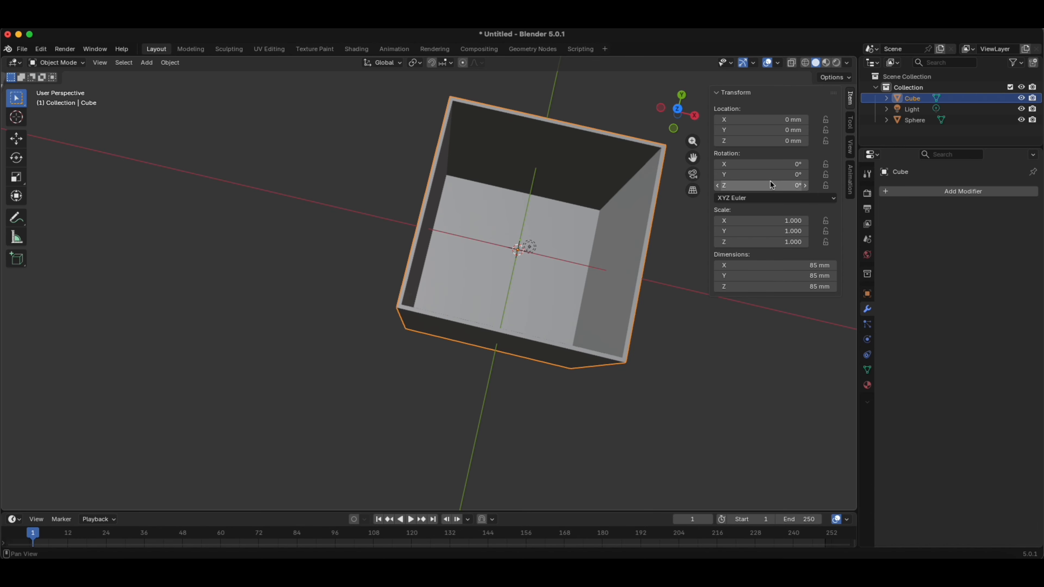
- Rotate the hollow box 45° about the Z axis and deselect it
click(759, 186)
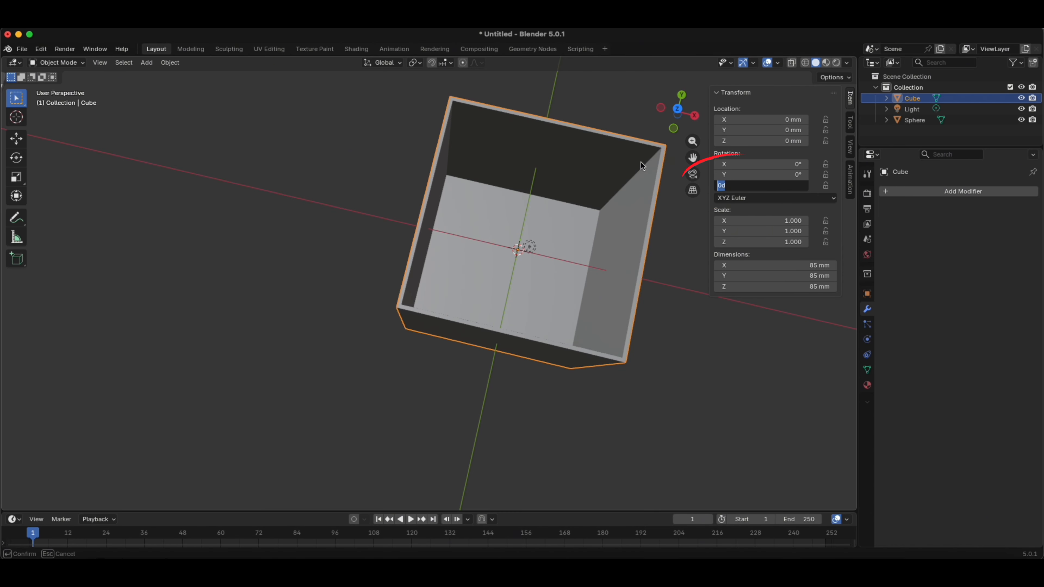
text(45)
key(Return)
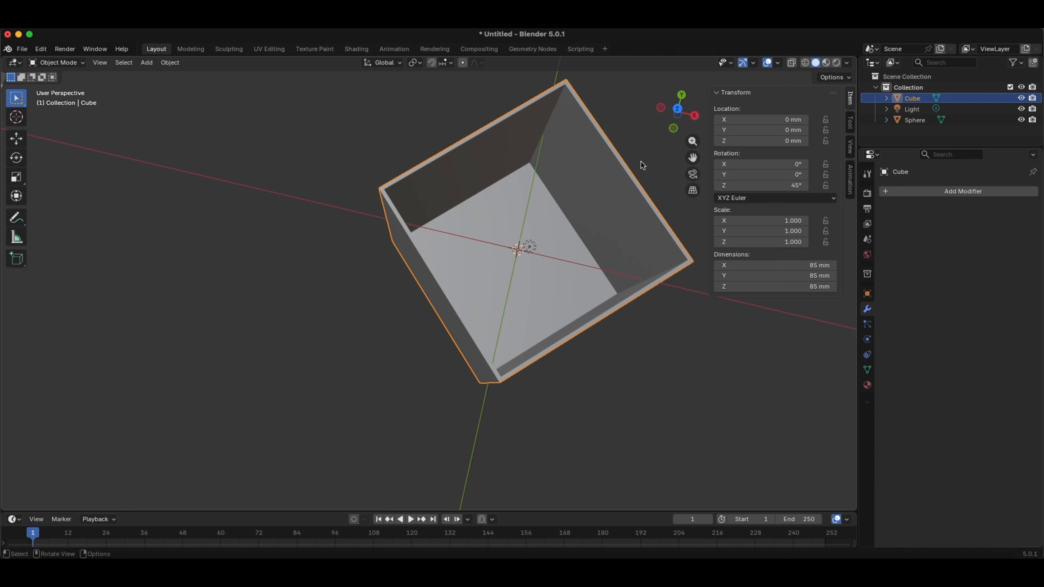
click(650, 379)
- From the top orthographic view, enter Edit Mode on the rotated box and select its whole mesh
mouse_move(680, 94)
mouse_down()
mouse_move(583, 420)
mouse_move(605, 415)
mouse_move(680, 94)
mouse_up()
click(678, 104)
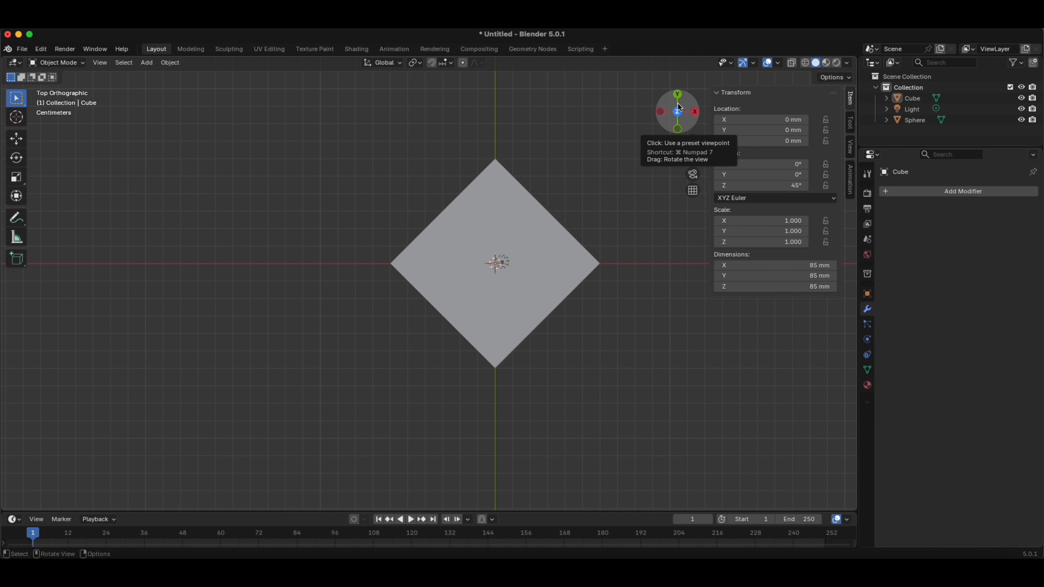
click(56, 63)
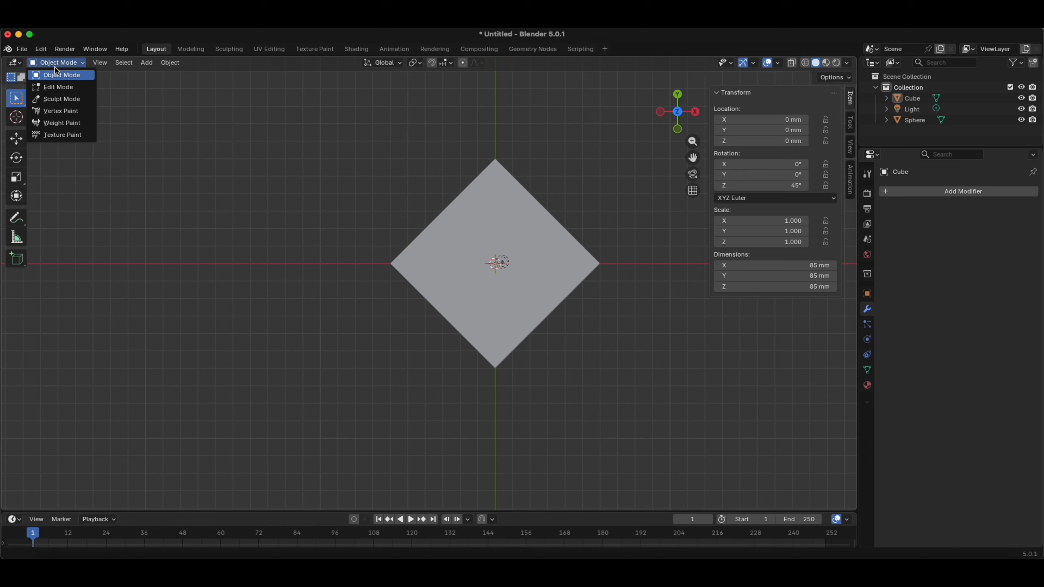
click(58, 87)
scroll(540, 208, up, 2)
click(204, 123)
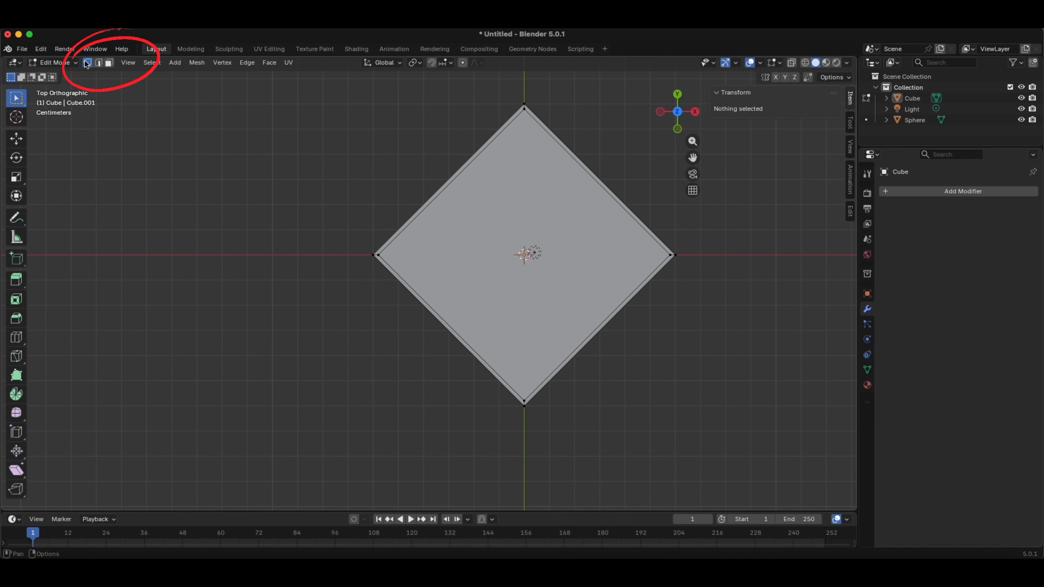
key(a)
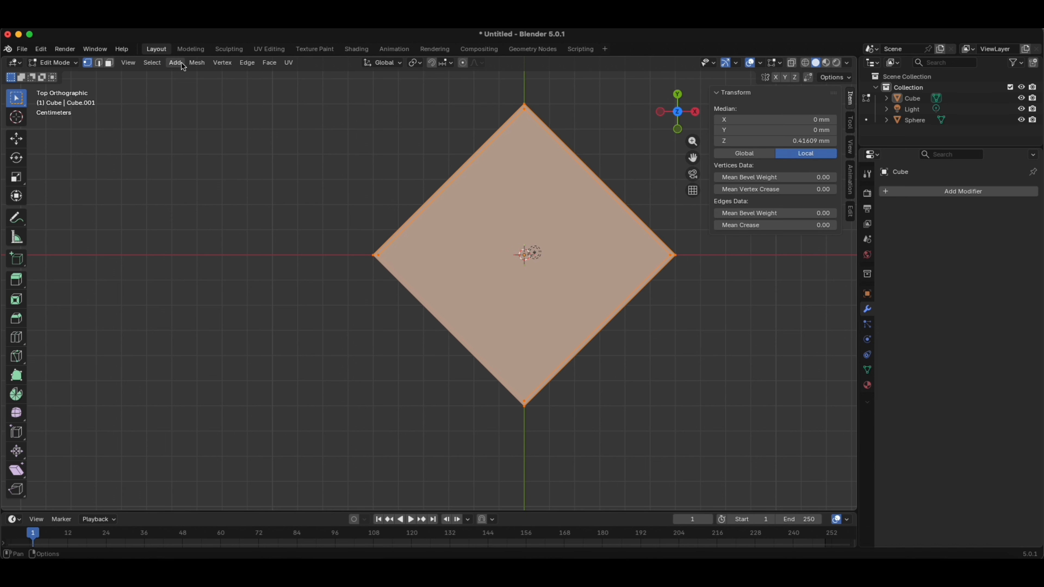
- Bisect the selected box mesh along its Y-axis diagonal, drawing the cut line from the outer corner straight through the inner corner
click(199, 66)
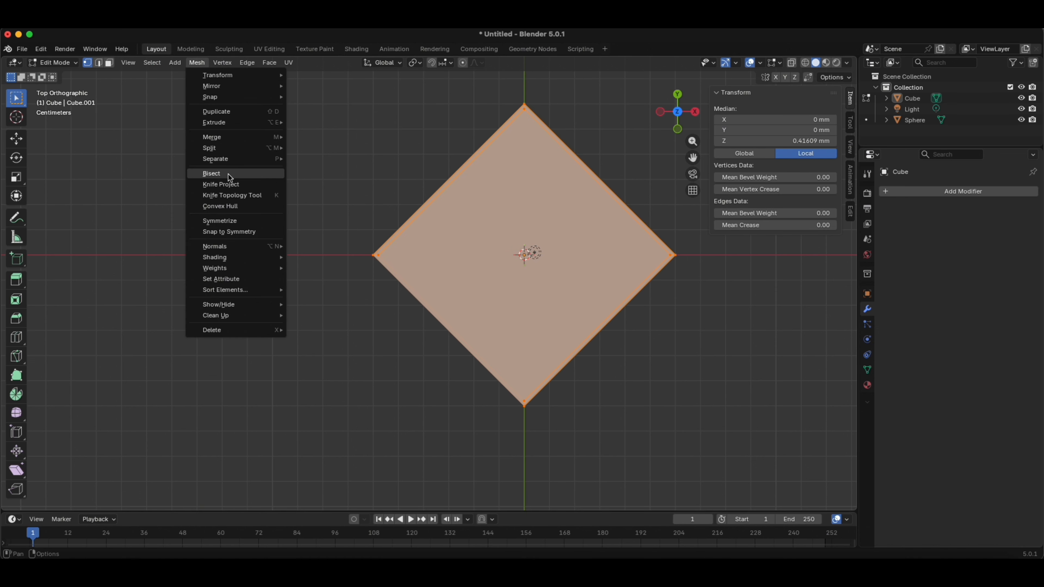
click(622, 141)
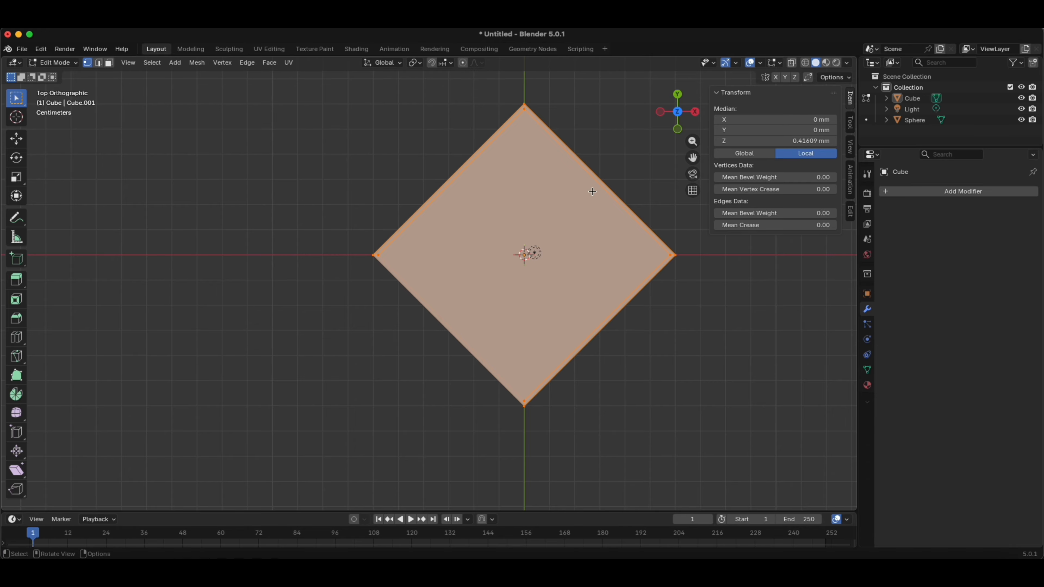
scroll(554, 132, up, 3)
shift+middle_drag(542, 187, 413, 486)
scroll(441, 354, up, 1)
scroll(442, 355, up, 7)
shift+middle_drag(633, 344, 529, 296)
scroll(481, 269, up, 5)
shift+middle_drag(590, 253, 456, 334)
scroll(450, 288, up, 4)
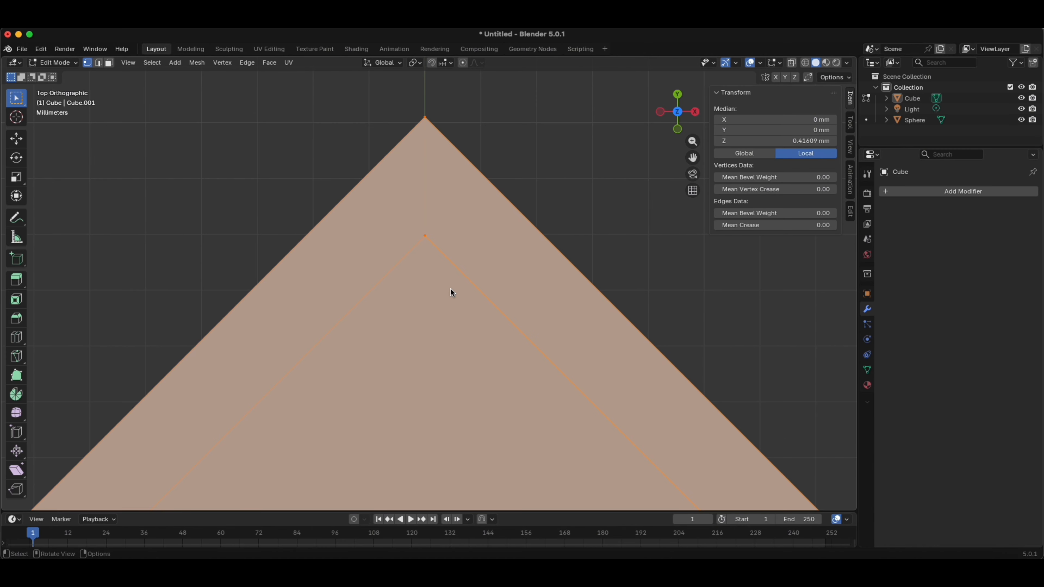
shift+middle_drag(448, 286, 453, 379)
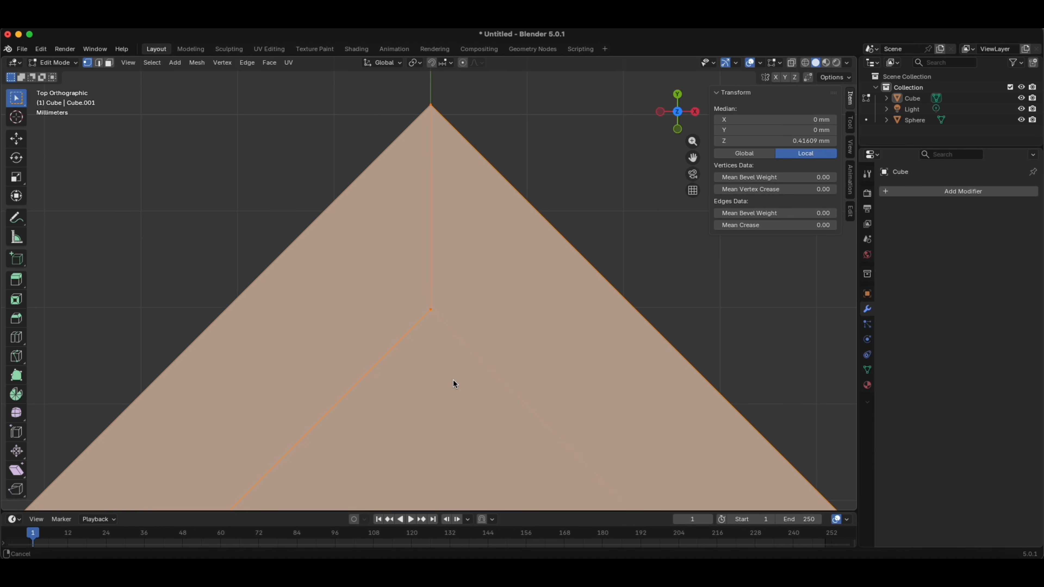
click(197, 63)
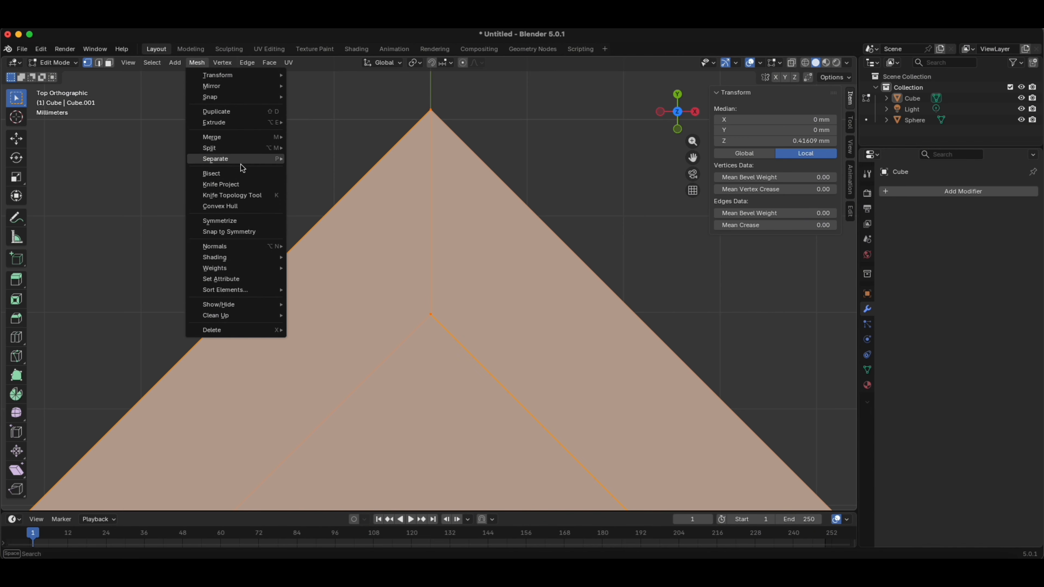
click(234, 183)
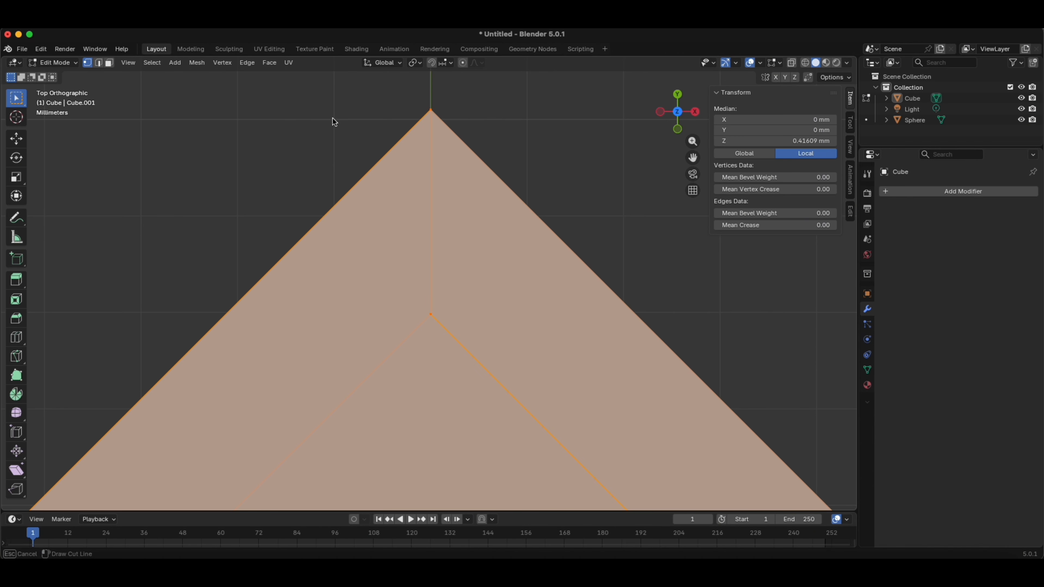
click(431, 110)
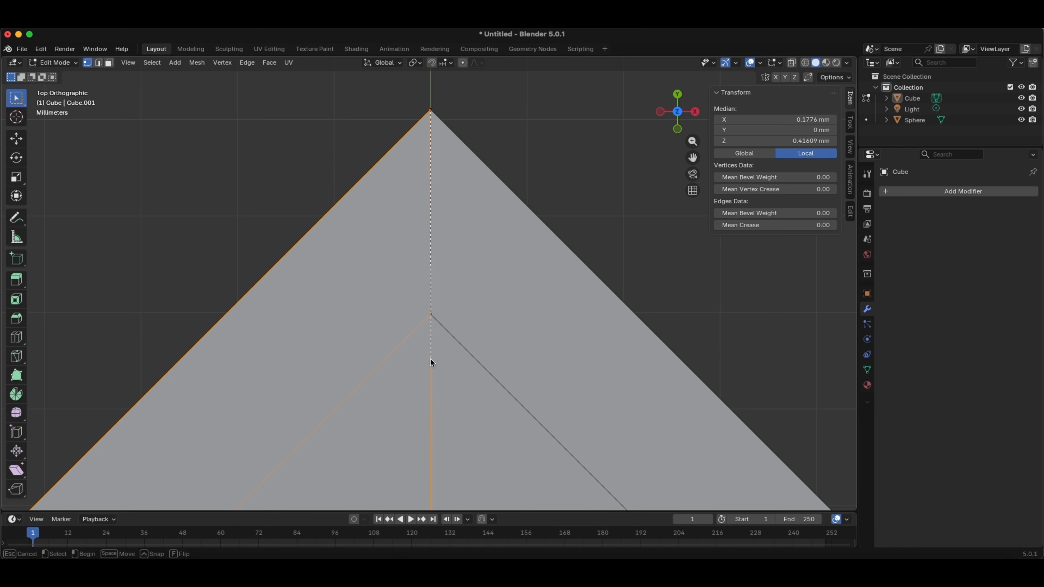
drag(429, 358, 430, 358)
- Enable Clear Inner for the bisect to remove the half of the box behind the cutting plane
scroll(512, 247, down, 6)
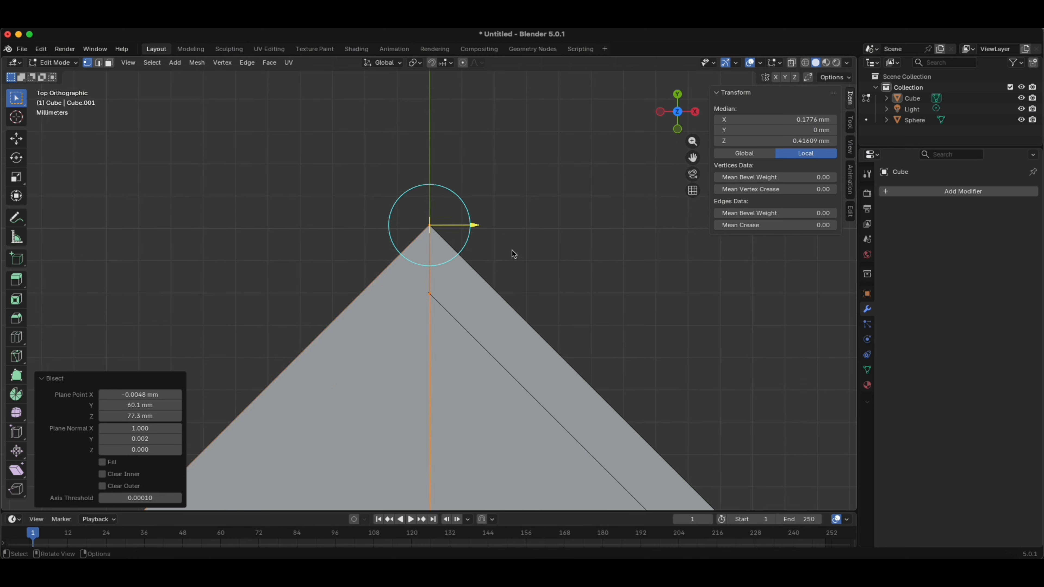
scroll(512, 250, down, 6)
middle_drag(514, 330, 450, 136)
middle_drag(421, 324, 421, 355)
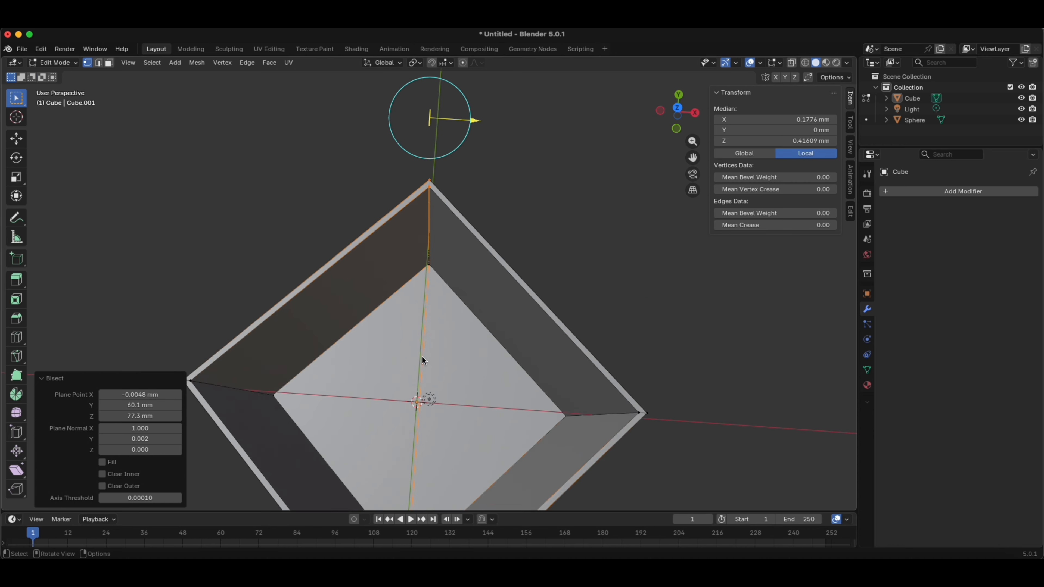
scroll(423, 360, up, 4)
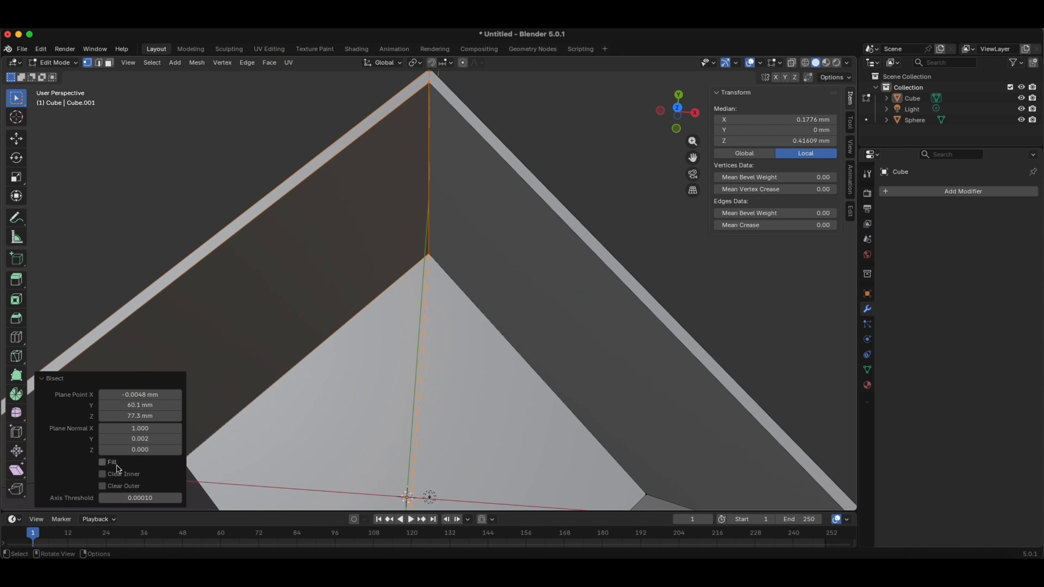
click(108, 475)
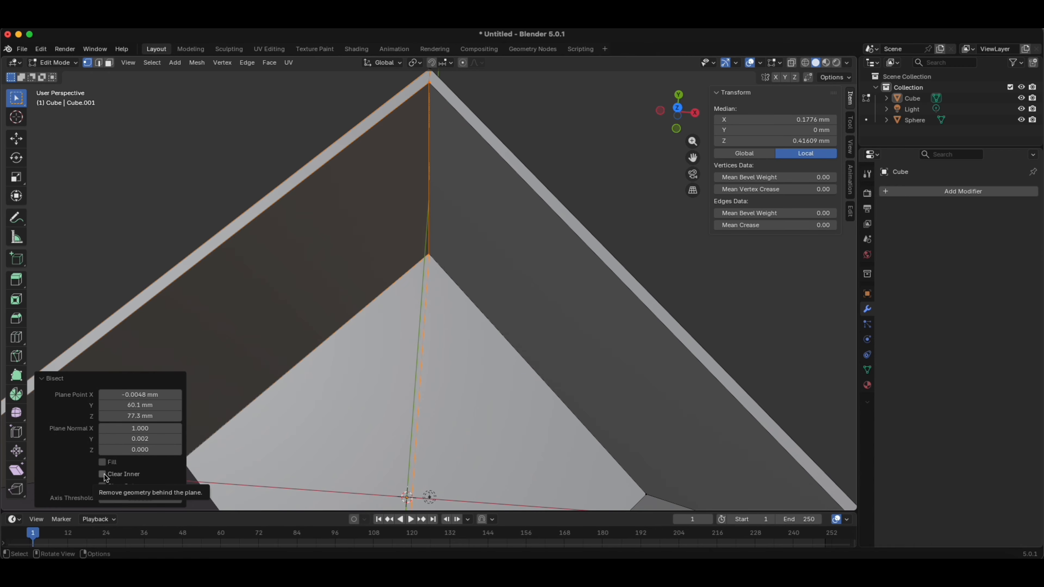
middle_drag(240, 275, 432, 154)
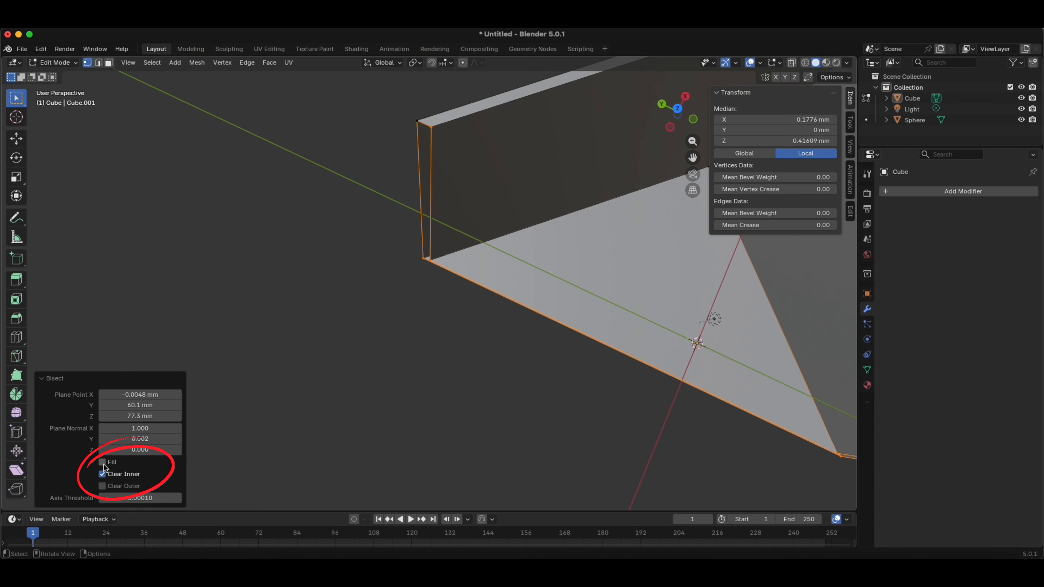
- Deselect the bisected box mesh and return to Object Mode
click(349, 324)
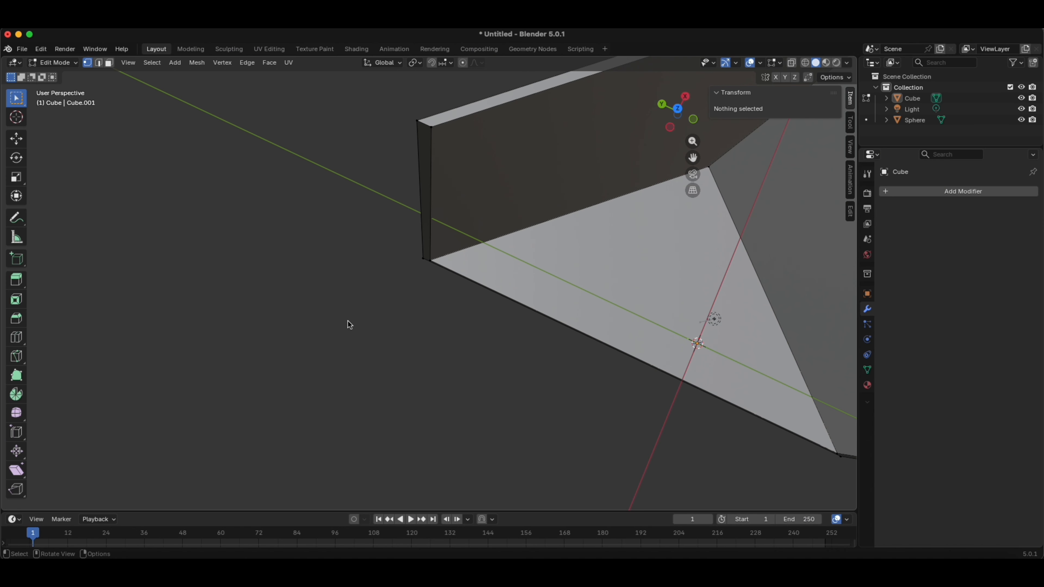
scroll(386, 286, down, 5)
middle_drag(386, 285, 477, 272)
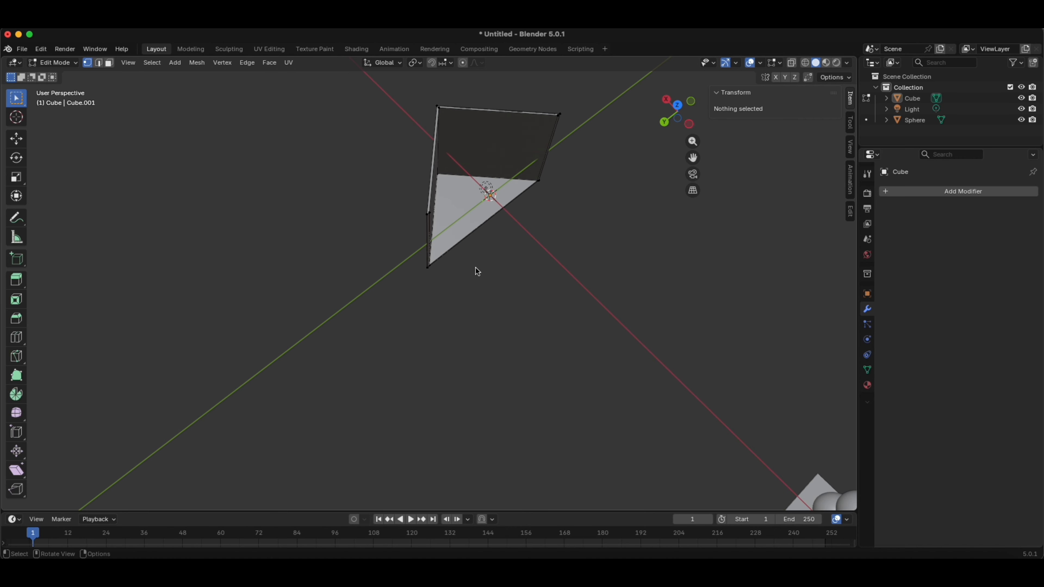
scroll(477, 271, up, 2)
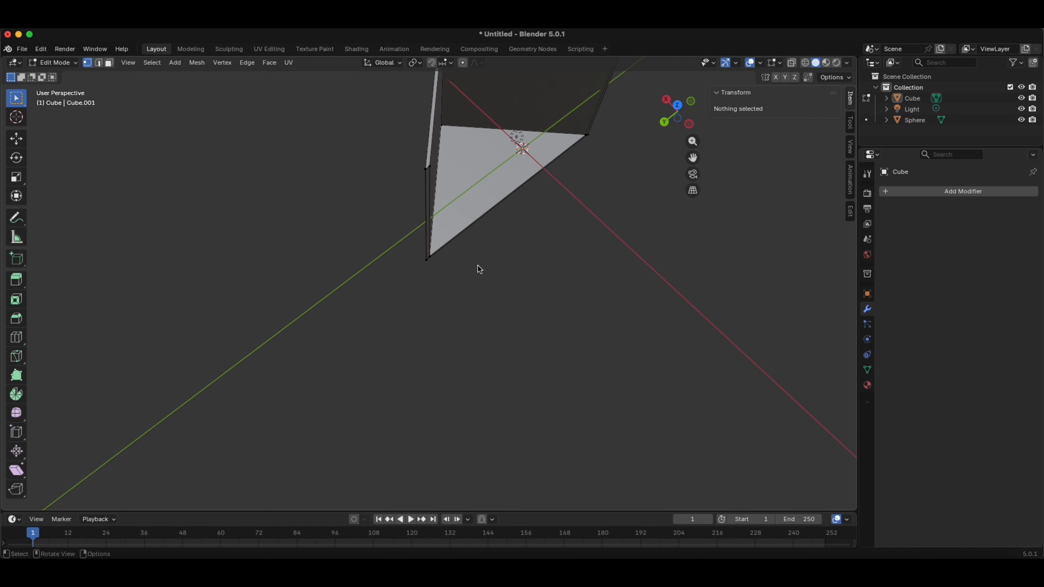
click(33, 62)
click(58, 73)
- Add a new 85 mm cube mesh at the world origin
scroll(535, 161, up, 3)
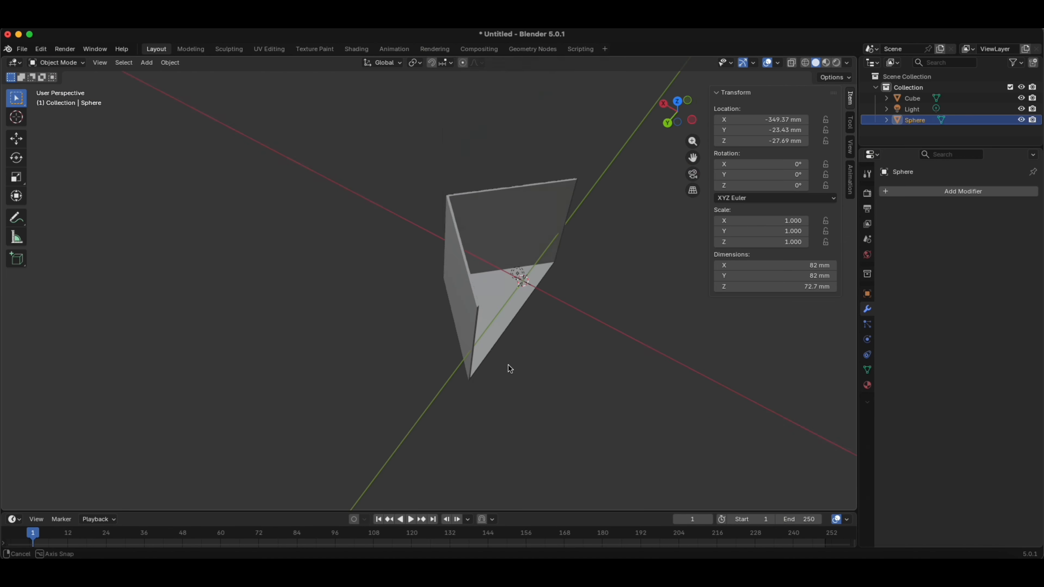
middle_drag(508, 366, 517, 390)
key(shift+a)
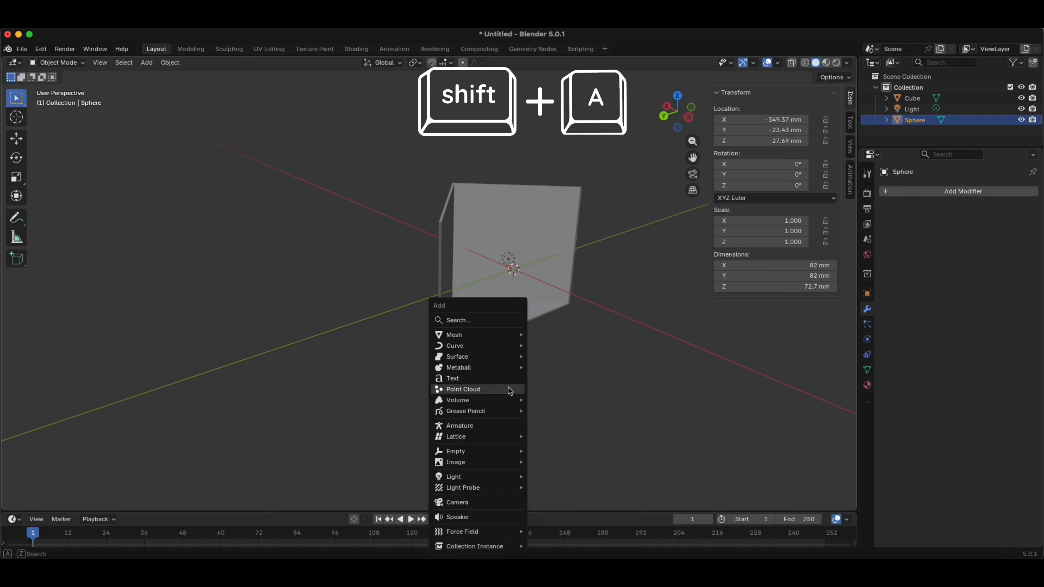
mouse_move(486, 335)
click(573, 346)
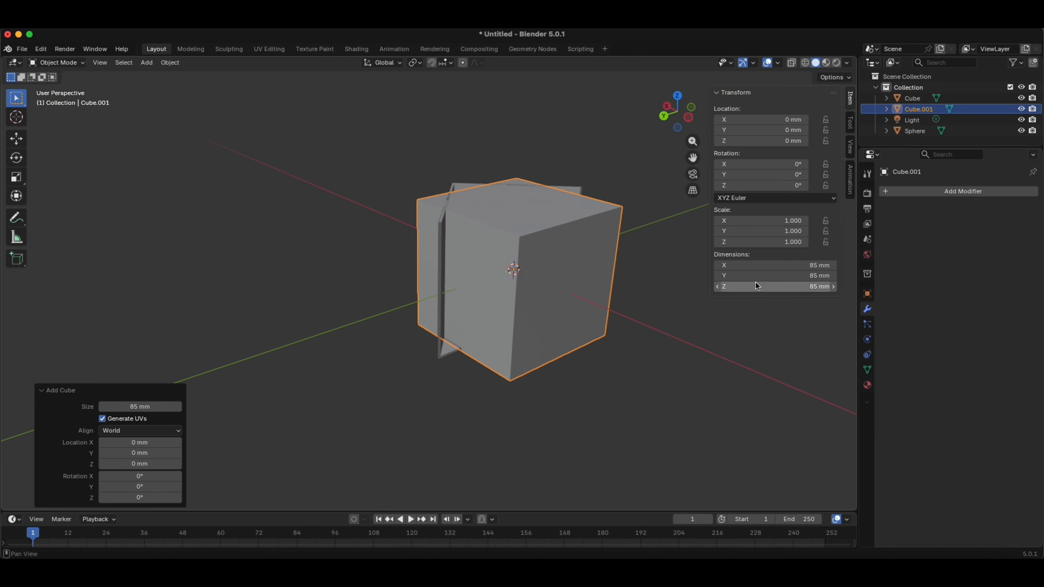
- Set the new cube's dimensions to 15 mm in X and 1.5 mm in Y to form a thin strip
click(798, 265)
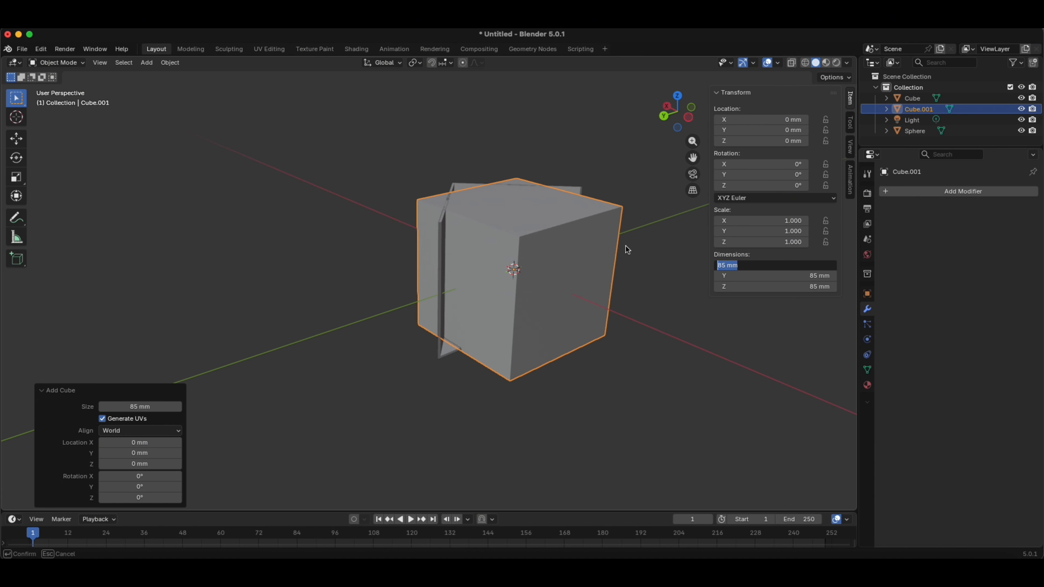
text(15)
key(Tab)
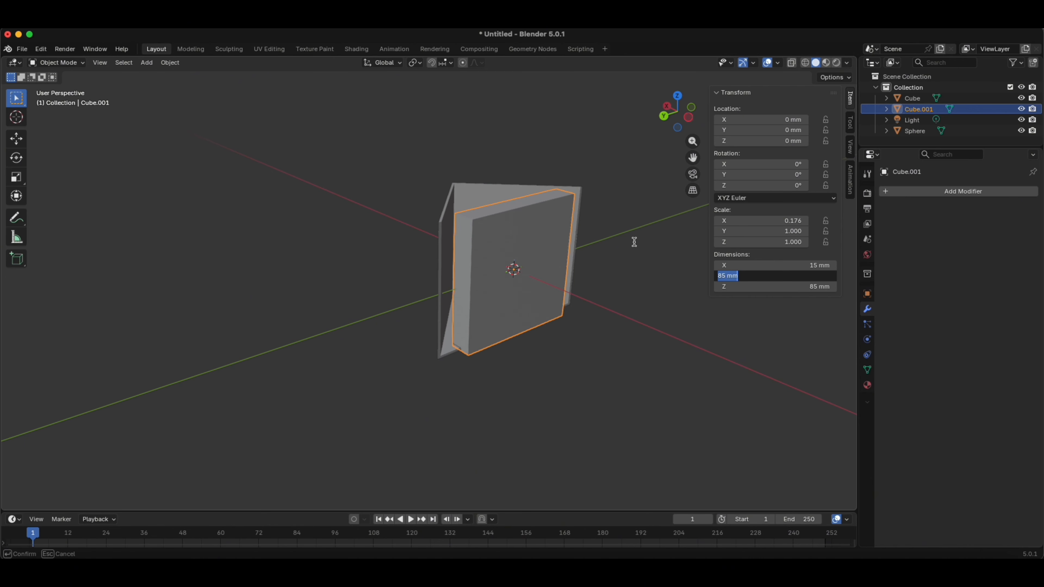
text(1.5)
key(Return)
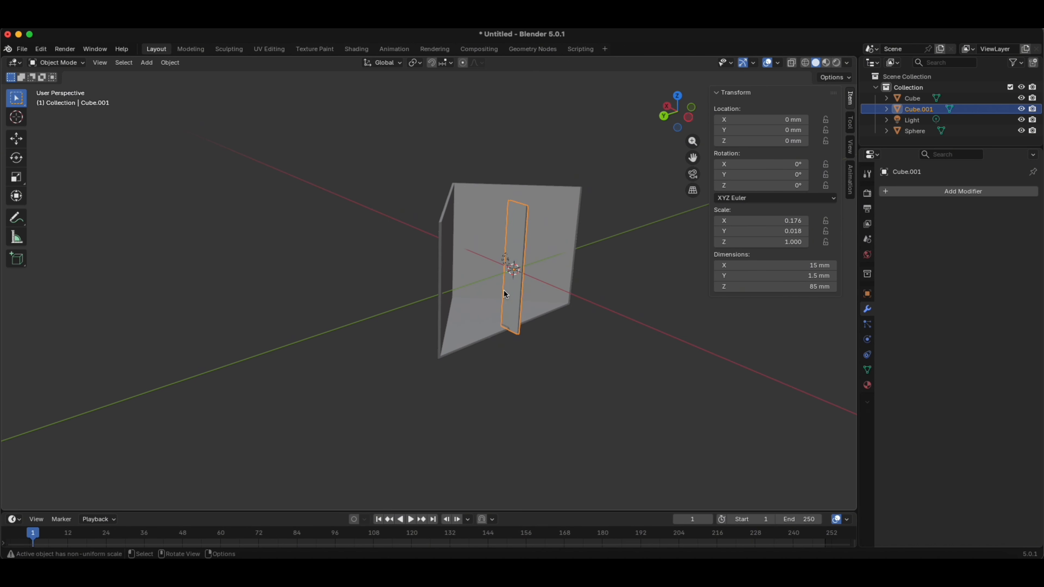
- Rotate the thin strip 90° about the Z axis and switch to the top orthographic view
scroll(503, 290, up, 3)
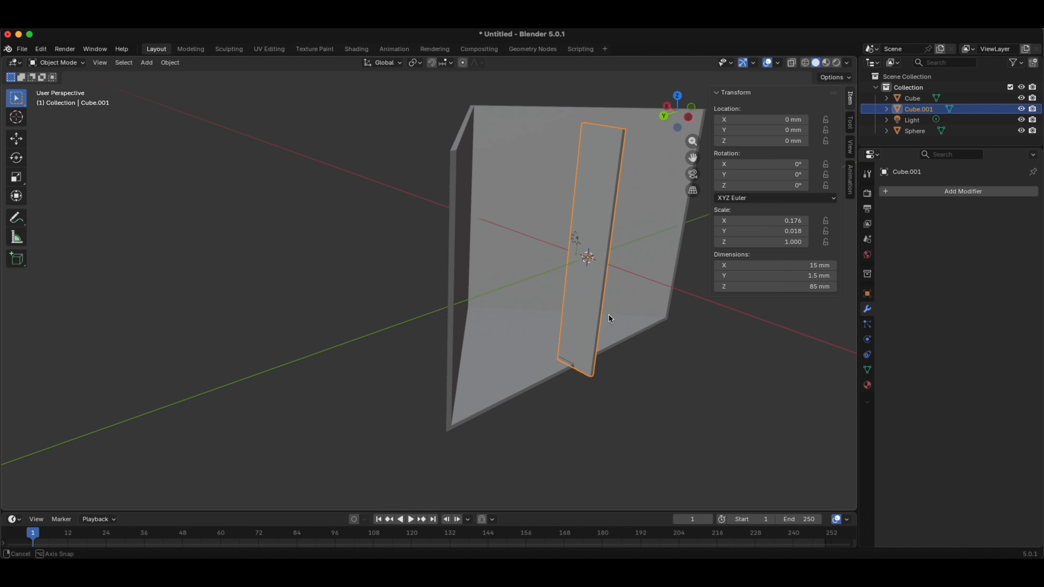
middle_drag(609, 315, 428, 271)
middle_drag(476, 168, 363, 331)
middle_drag(361, 329, 361, 334)
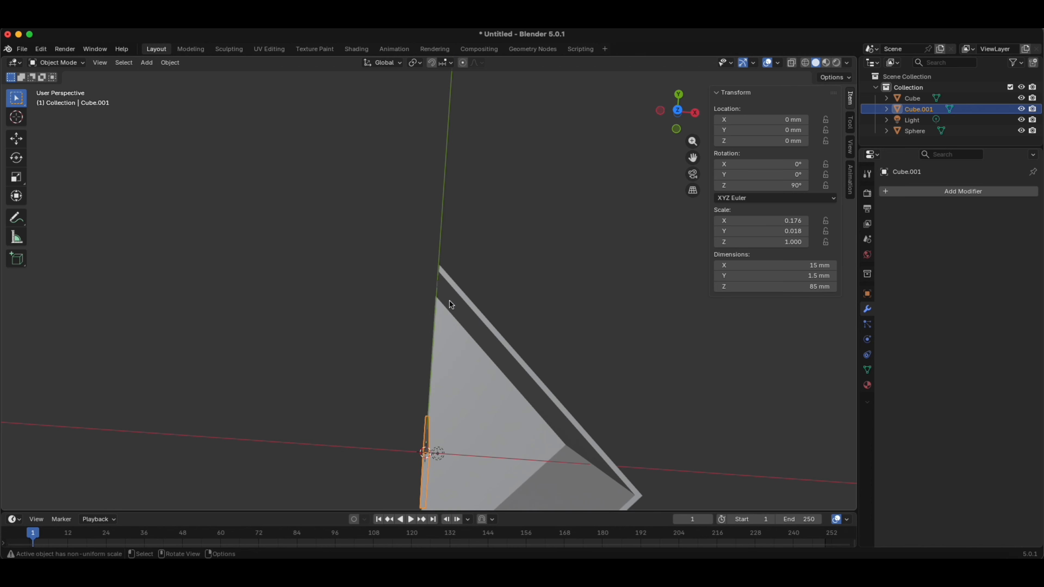
scroll(455, 305, up, 5)
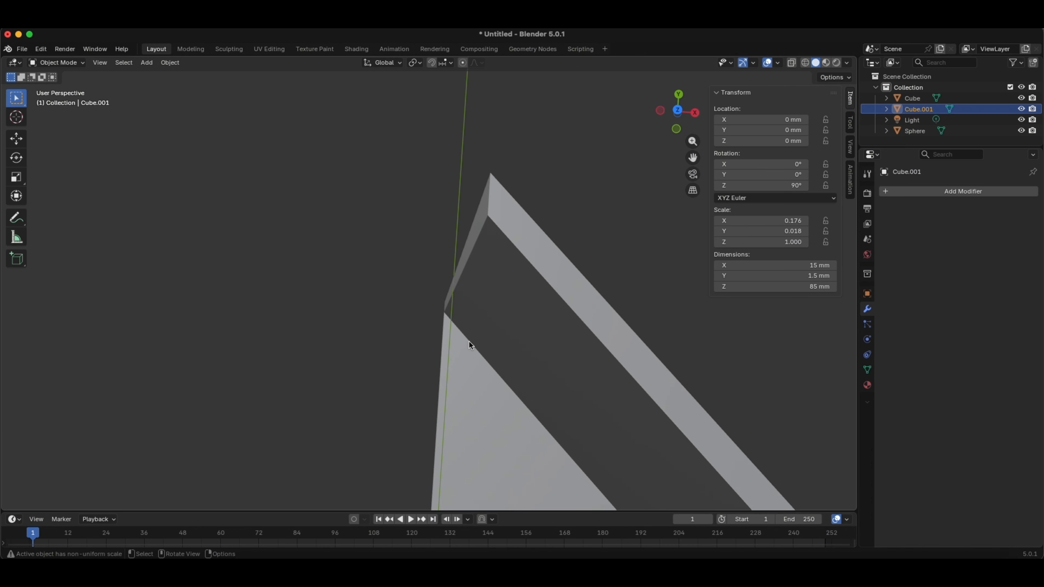
scroll(467, 345, down, 6)
middle_drag(455, 359, 454, 358)
click(678, 110)
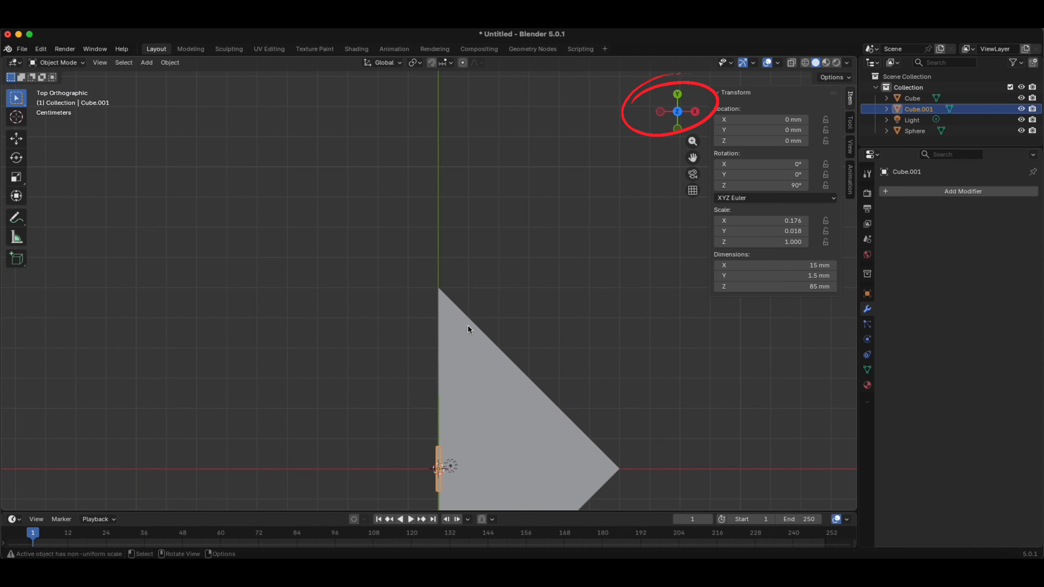
- Move the strip about 66.4 mm along the Y axis so its end overlaps the half-box's pointed corner
scroll(447, 419, down, 2)
key(g)
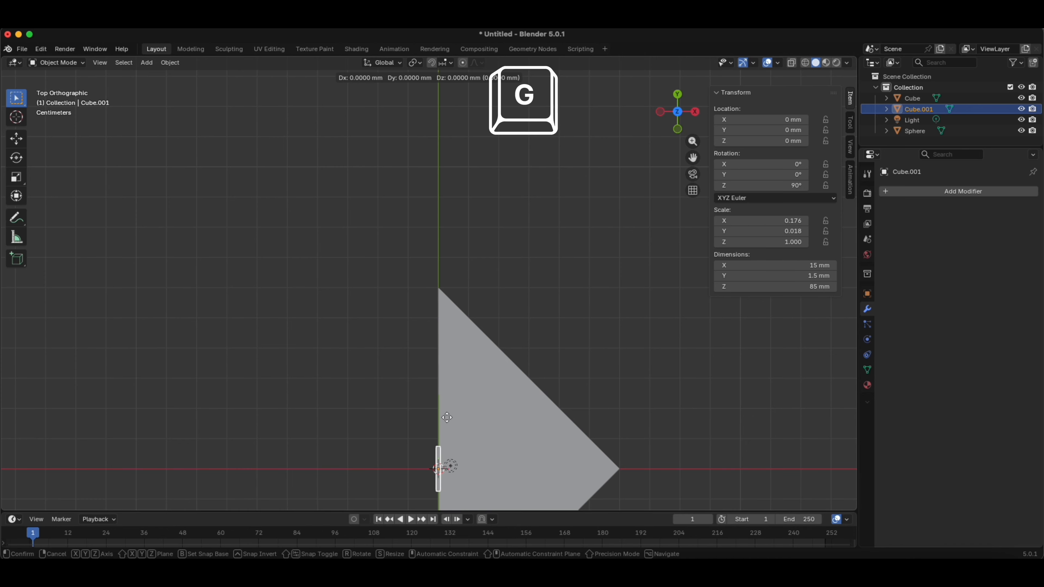
key(y)
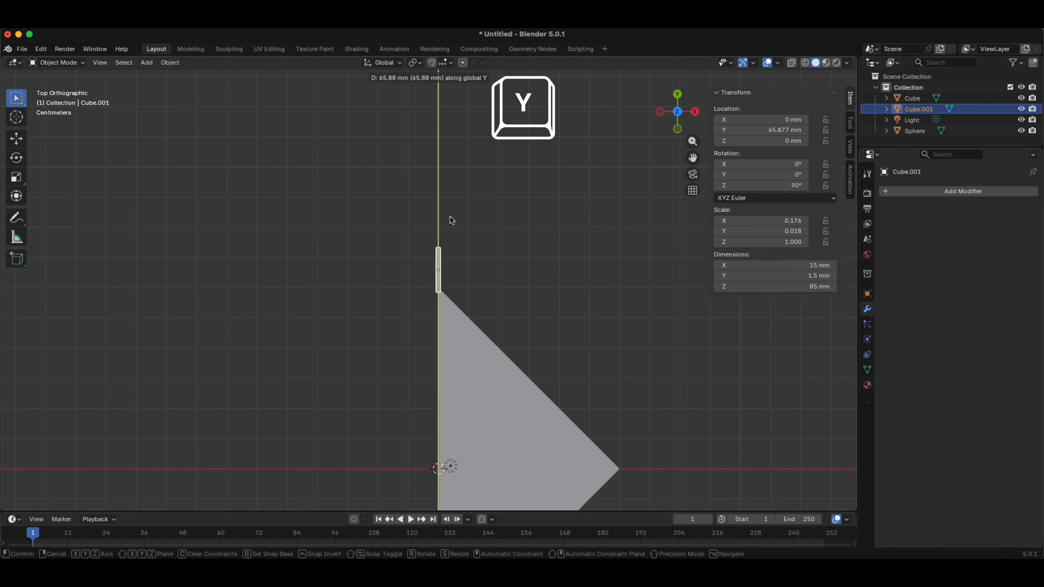
click(449, 217)
- Switch to wireframe shading and move the strip about -0.91 mm along Y, bringing its end to the box's inner wall corner
scroll(409, 289, up, 8)
scroll(409, 289, up, 6)
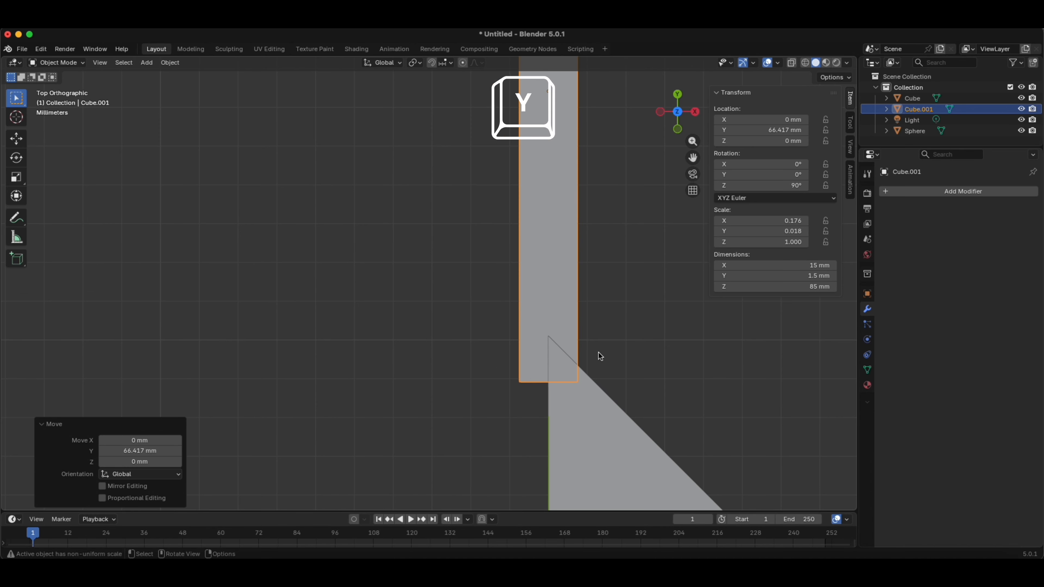
shift+middle_drag(599, 353, 476, 292)
scroll(418, 308, up, 8)
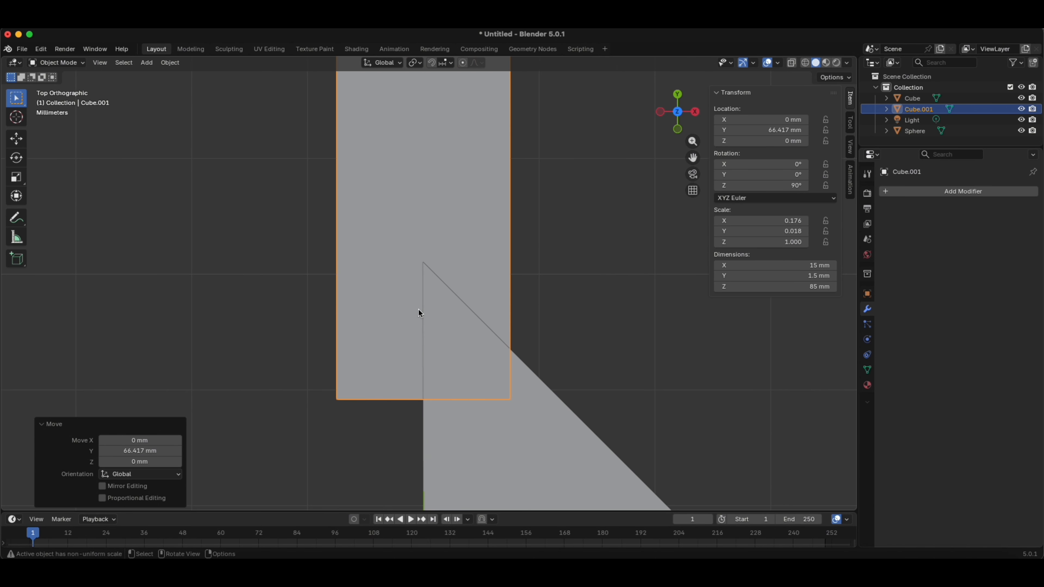
click(805, 63)
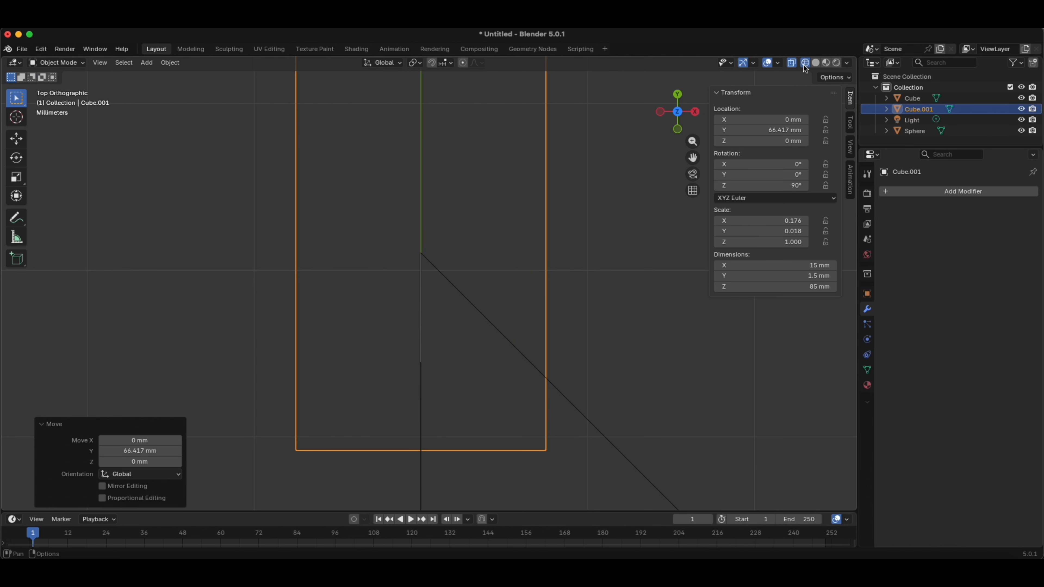
scroll(402, 273, down, 4)
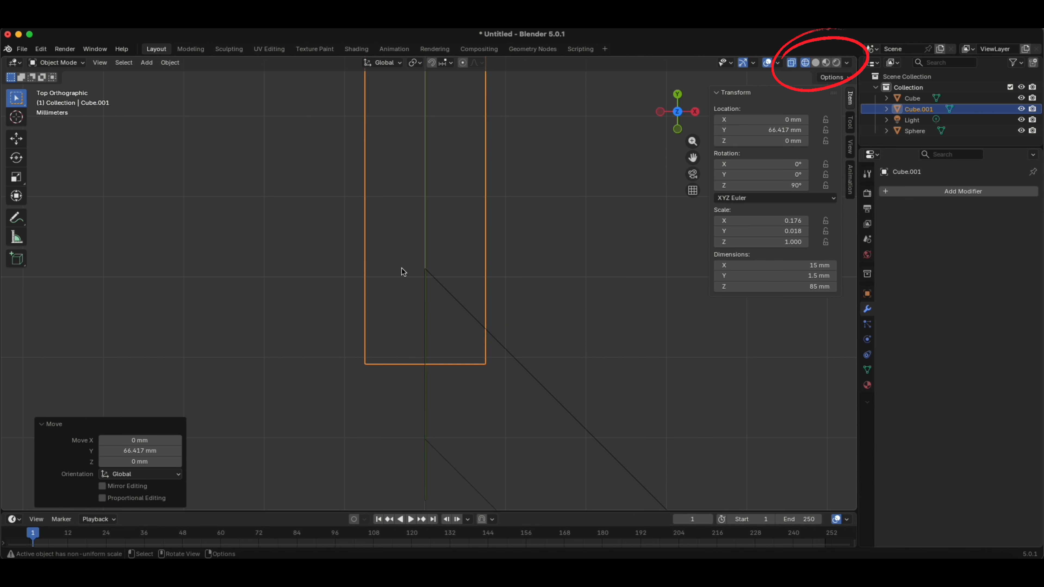
key(g)
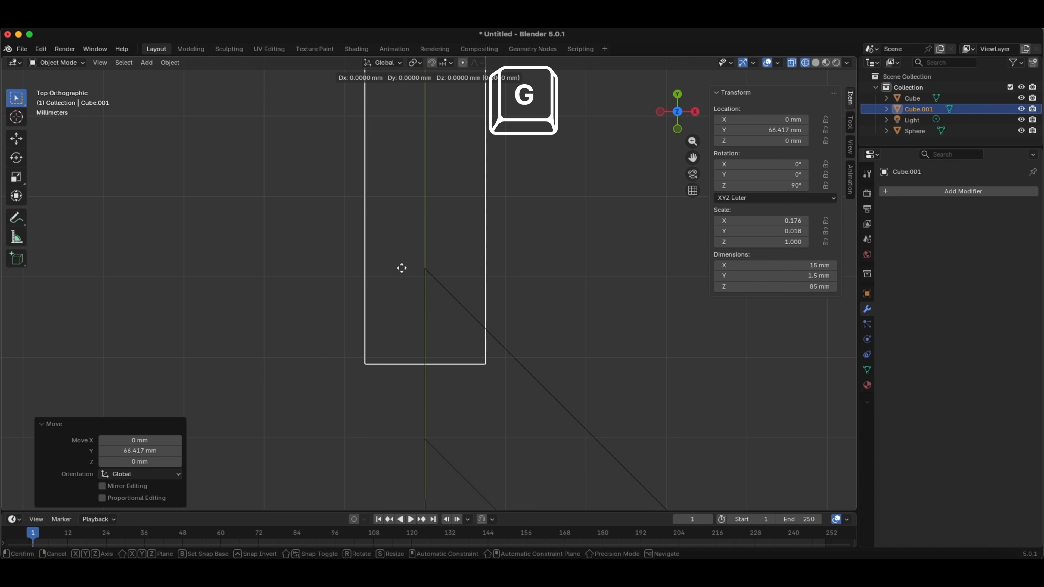
key(y)
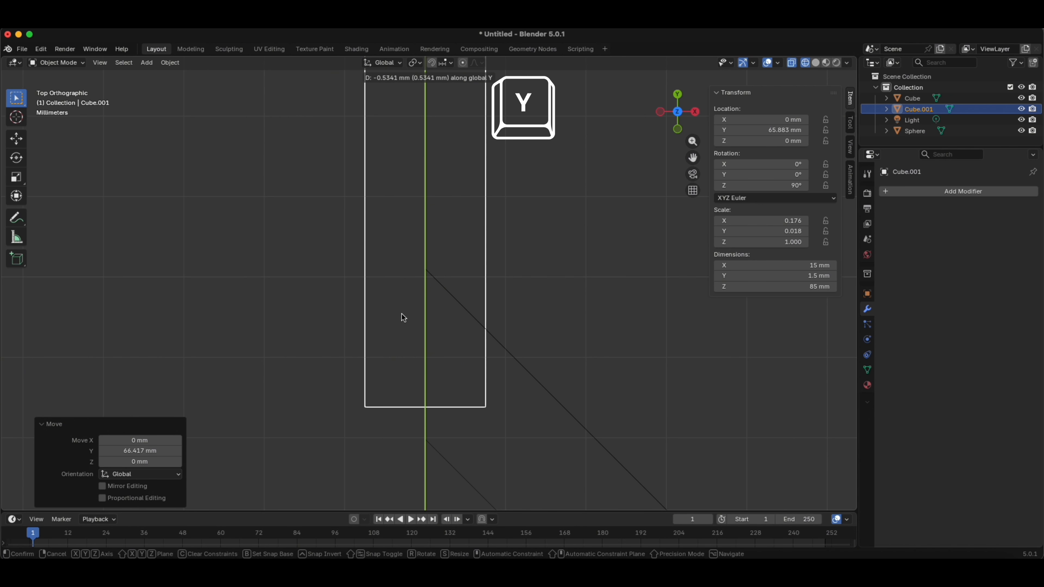
click(404, 340)
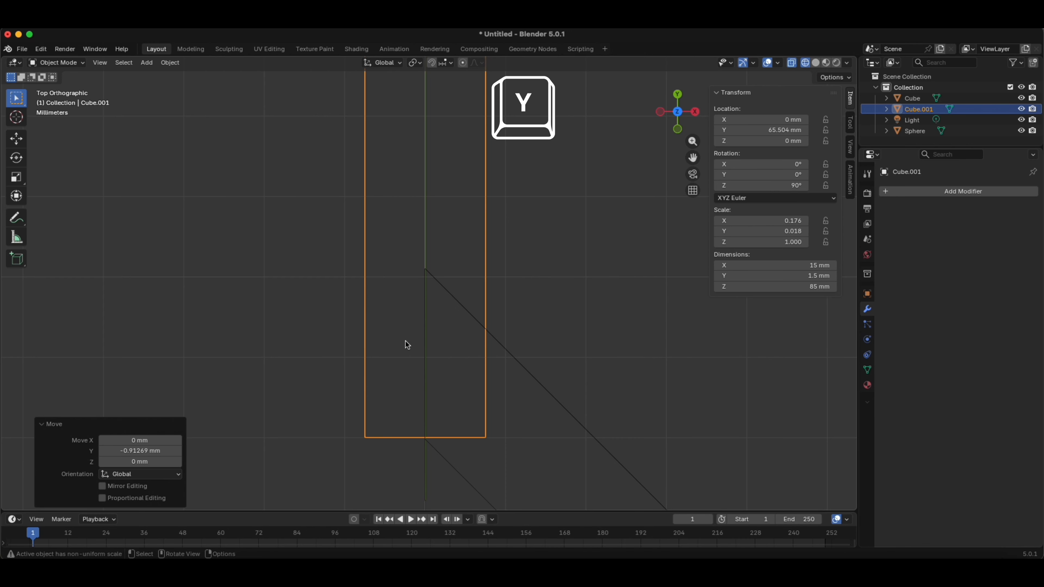
- Move the strip about 0.78 mm along X to bring its long side close to the box's cut face
key(g)
key(x)
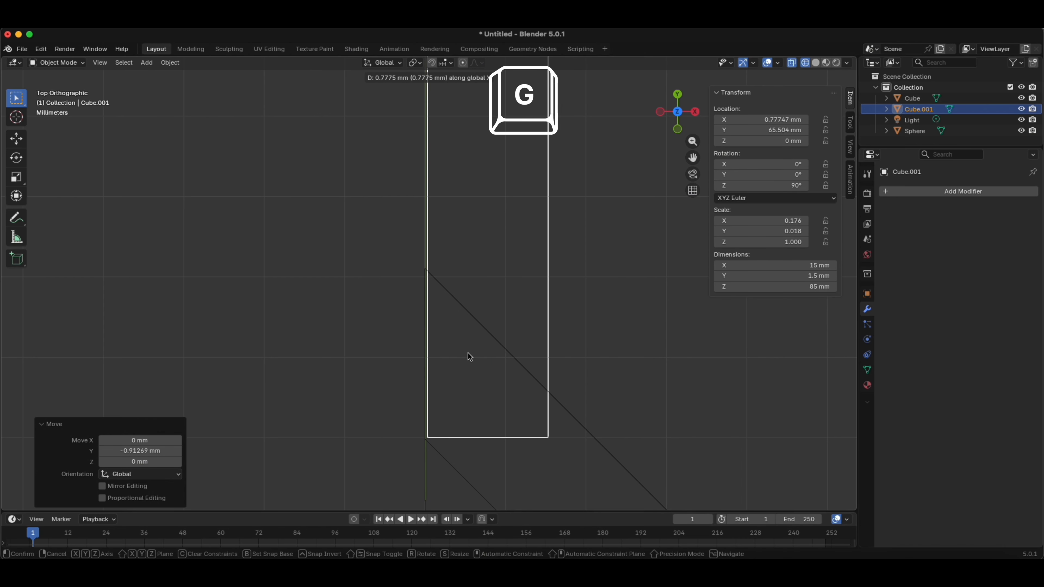
click(470, 356)
- Nudge the strip about -0.025 mm along X to align its long side with the box's cut face
scroll(411, 412, up, 6)
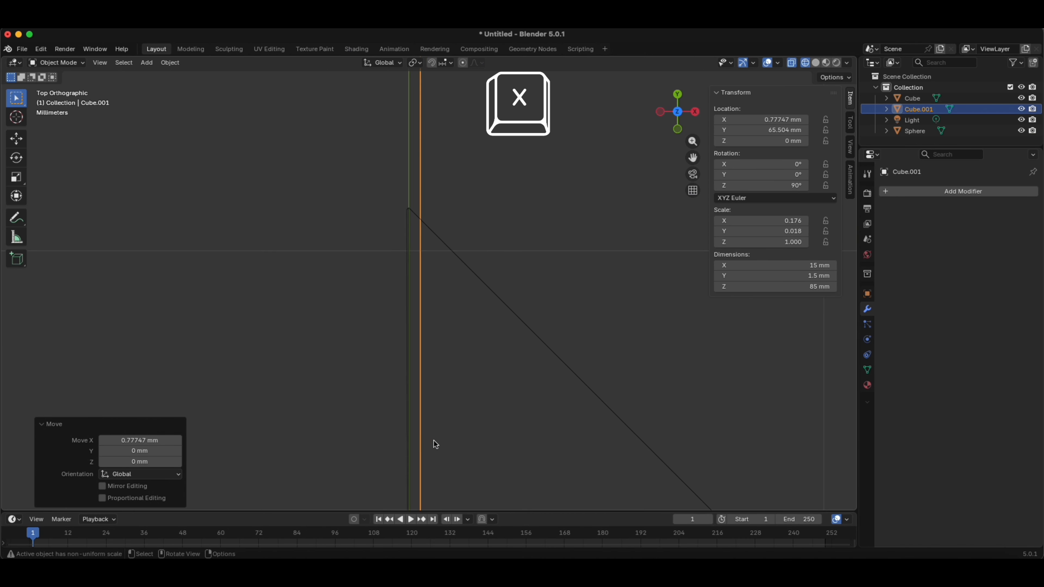
shift+middle_drag(434, 441, 442, 220)
scroll(466, 391, up, 3)
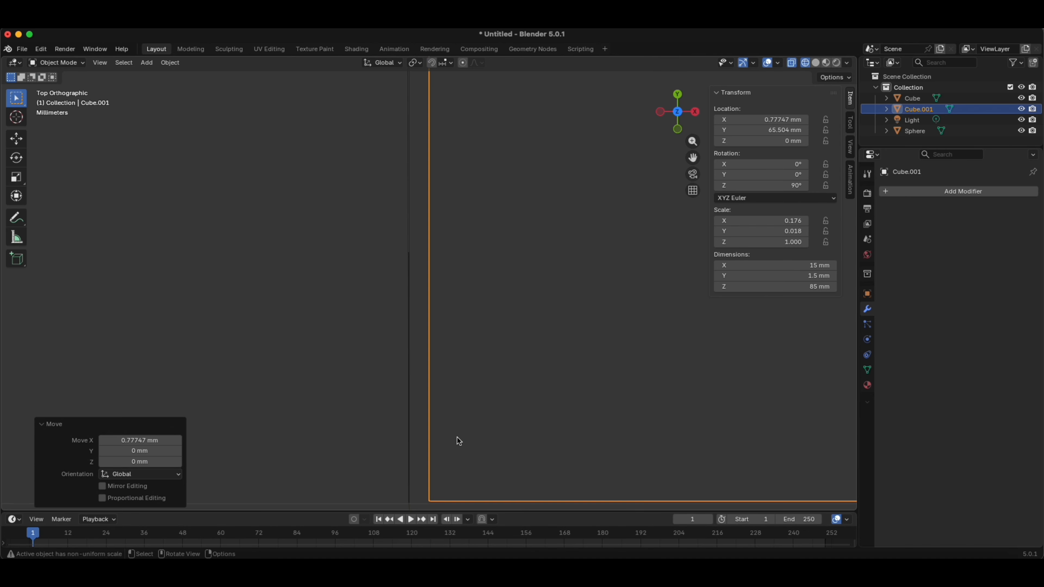
shift+middle_drag(457, 437, 540, 252)
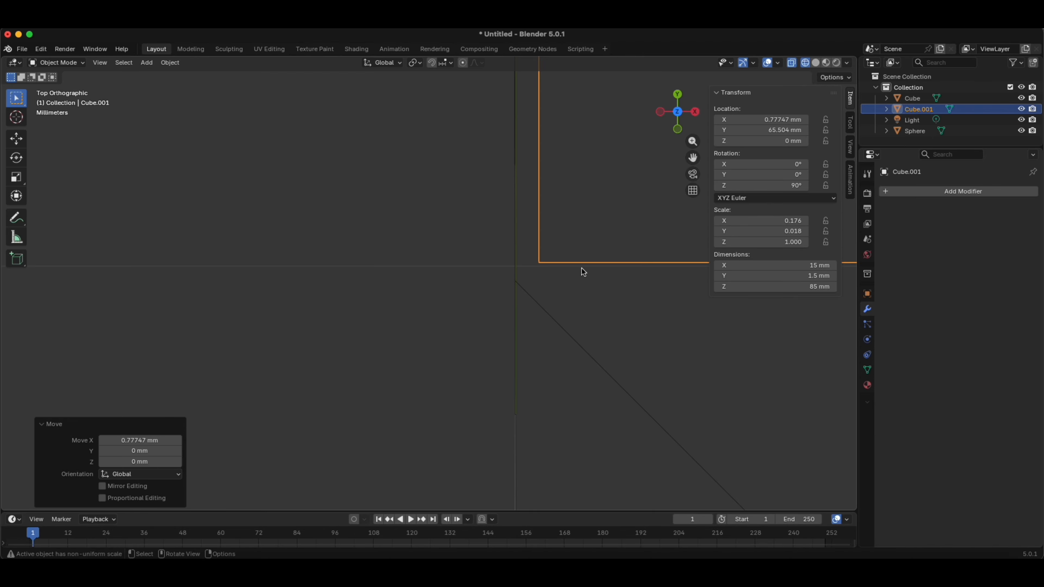
key(g)
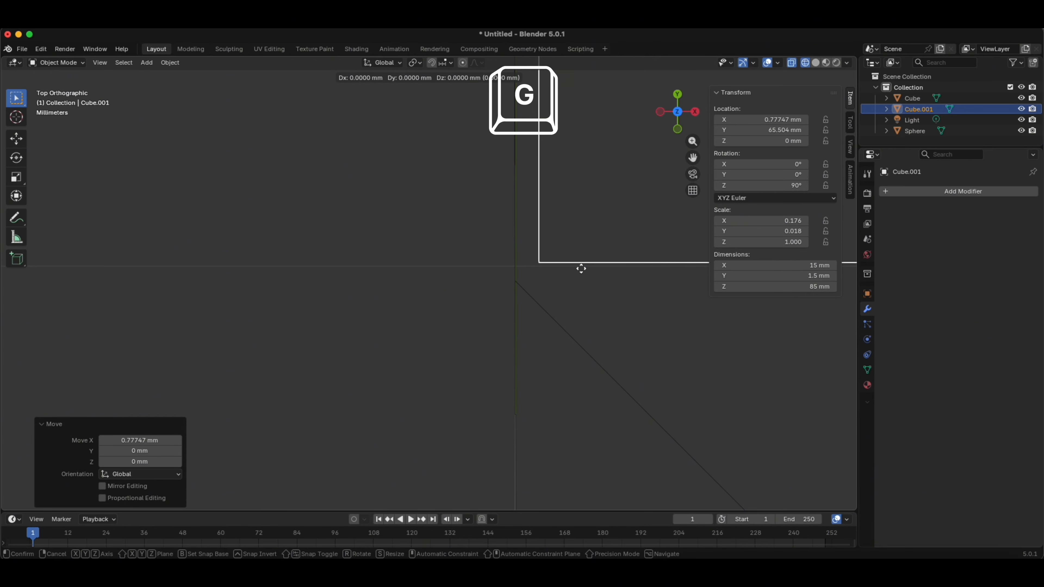
key(x)
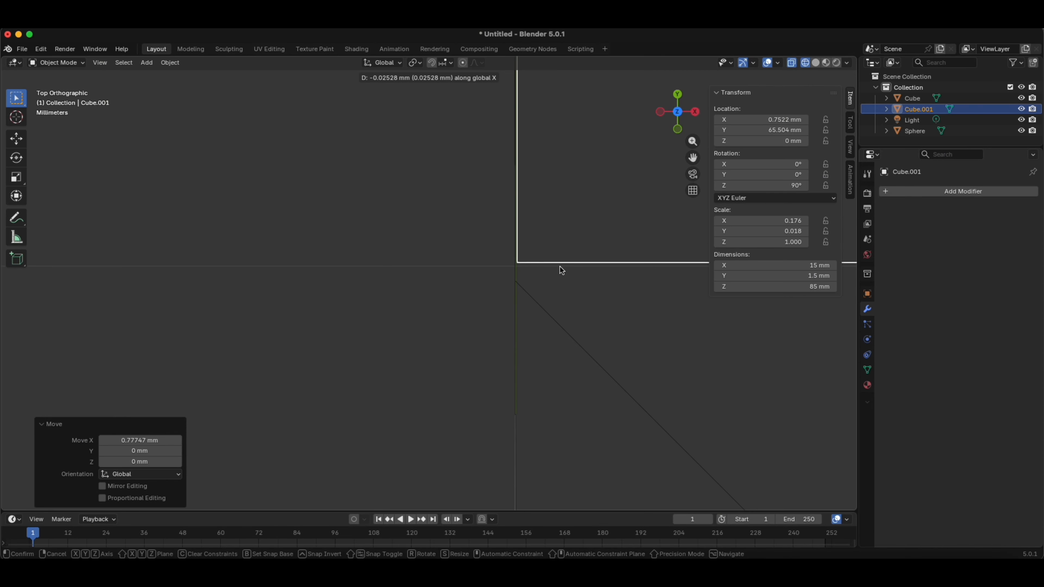
click(559, 267)
- Nudge the strip about -0.02 mm along Y to align its end with the inner corner of the box wall
key(g)
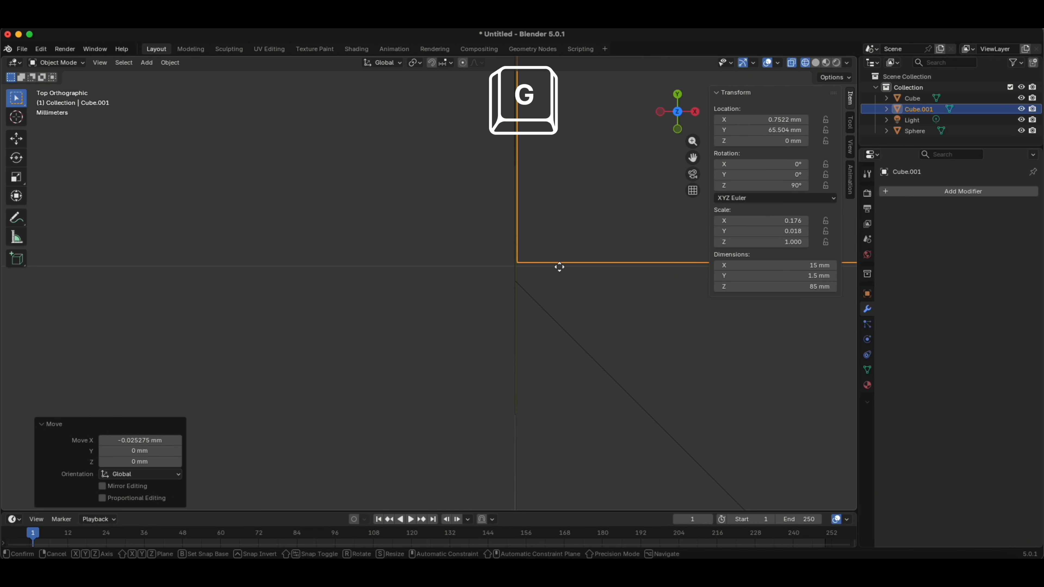
key(x)
key(y)
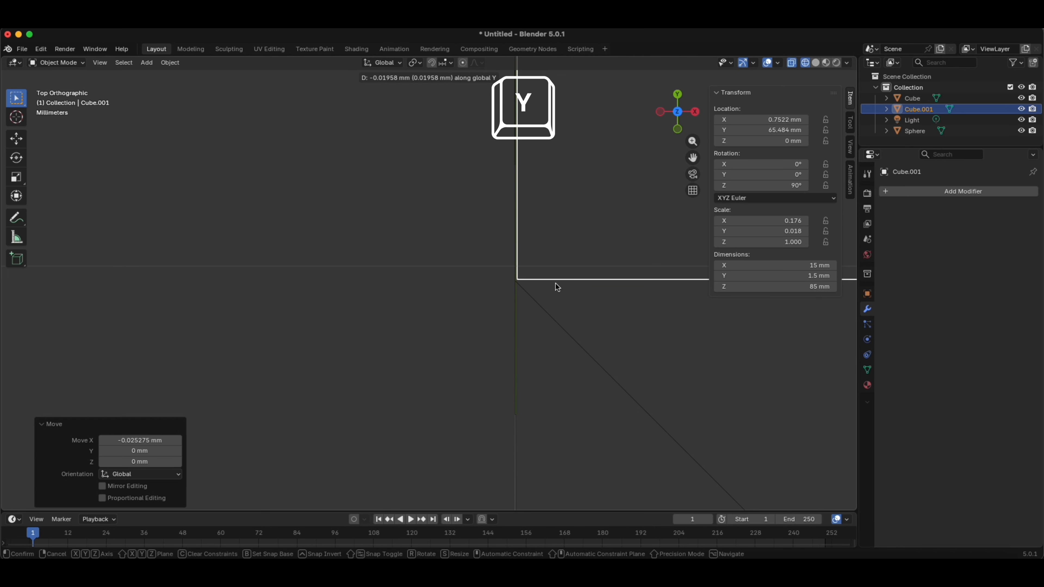
click(554, 284)
- Restore solid viewport shading and deselect the strip
scroll(506, 293, down, 10)
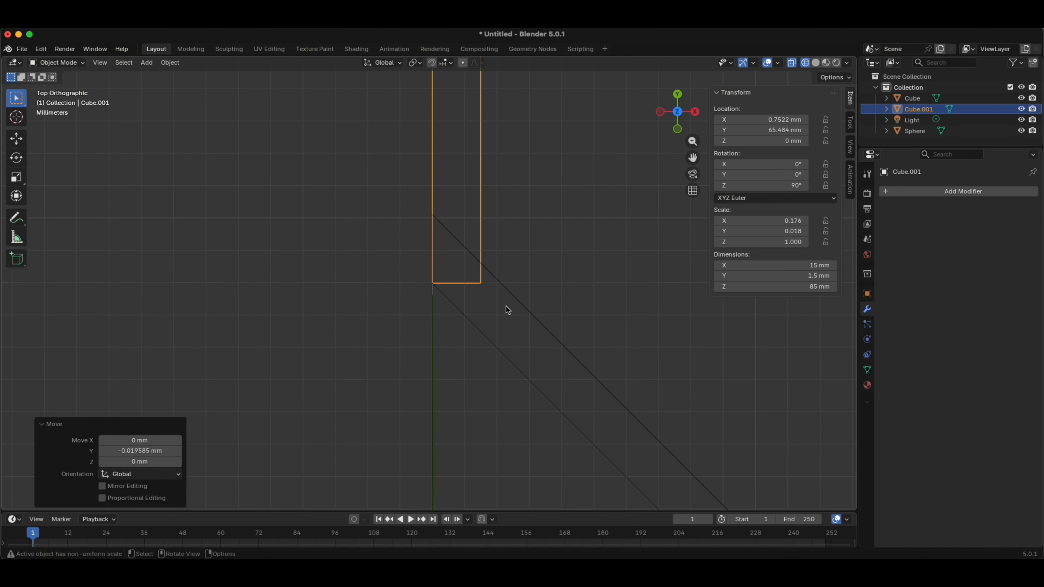
click(815, 62)
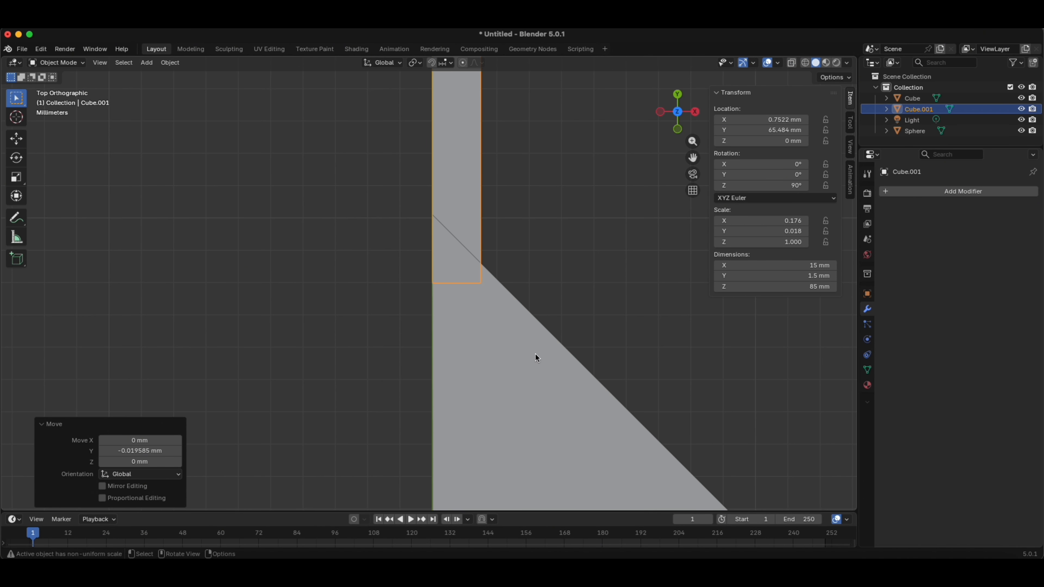
click(379, 354)
- Duplicate the side strip at the end of the box's cut face, leaving the copy in place
mouse_move(380, 354)
middle_down()
mouse_move(358, 378)
mouse_move(417, 362)
mouse_move(429, 336)
mouse_move(465, 362)
mouse_move(321, 351)
mouse_move(356, 338)
mouse_move(350, 305)
mouse_move(411, 324)
mouse_move(402, 323)
mouse_move(383, 163)
mouse_move(403, 315)
mouse_move(399, 276)
middle_up()
scroll(416, 361, down, 12)
scroll(429, 335, up, 5)
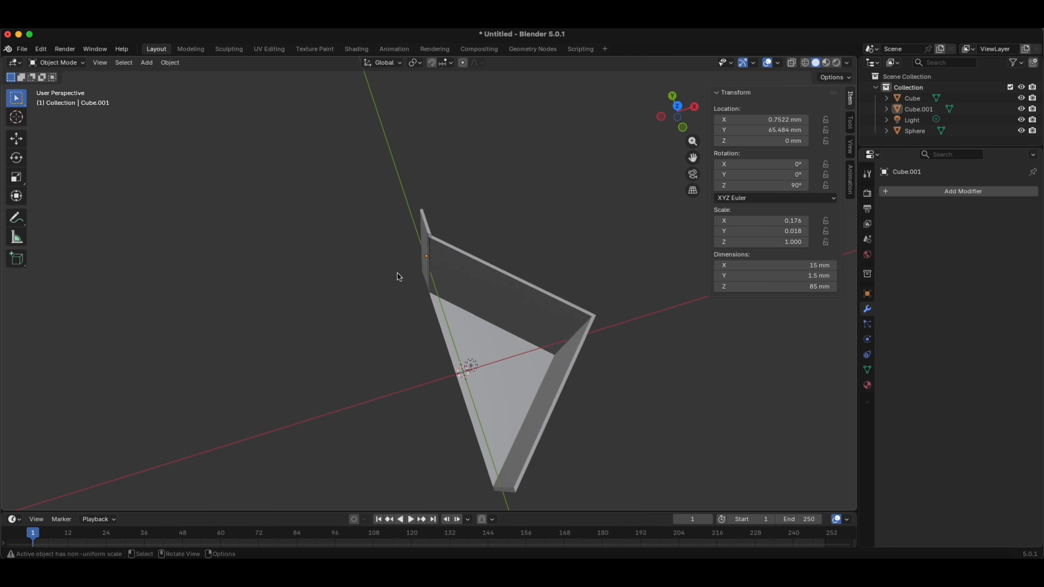
click(426, 234)
key(shift+d)
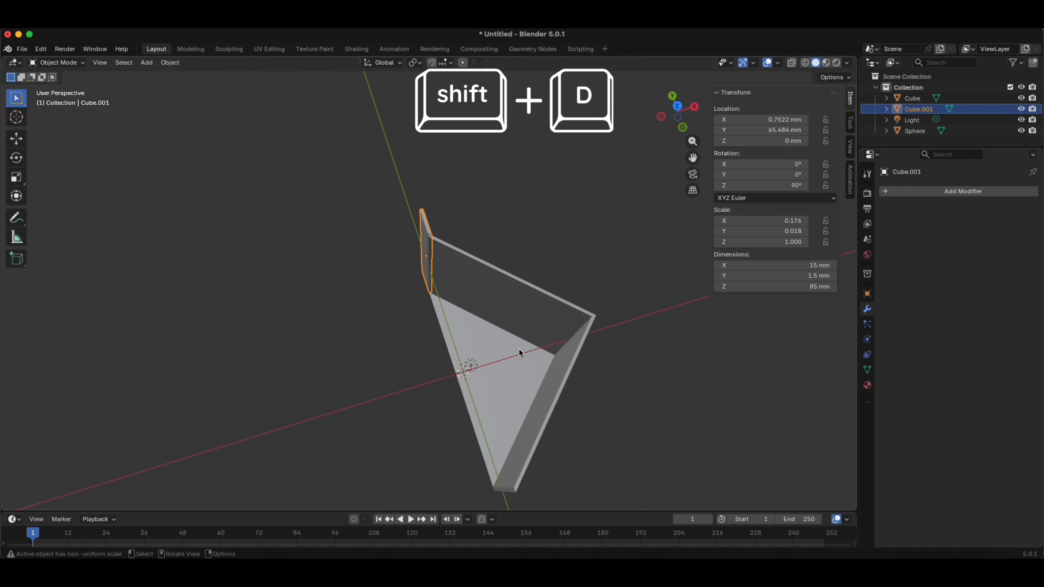
key(shift+d)
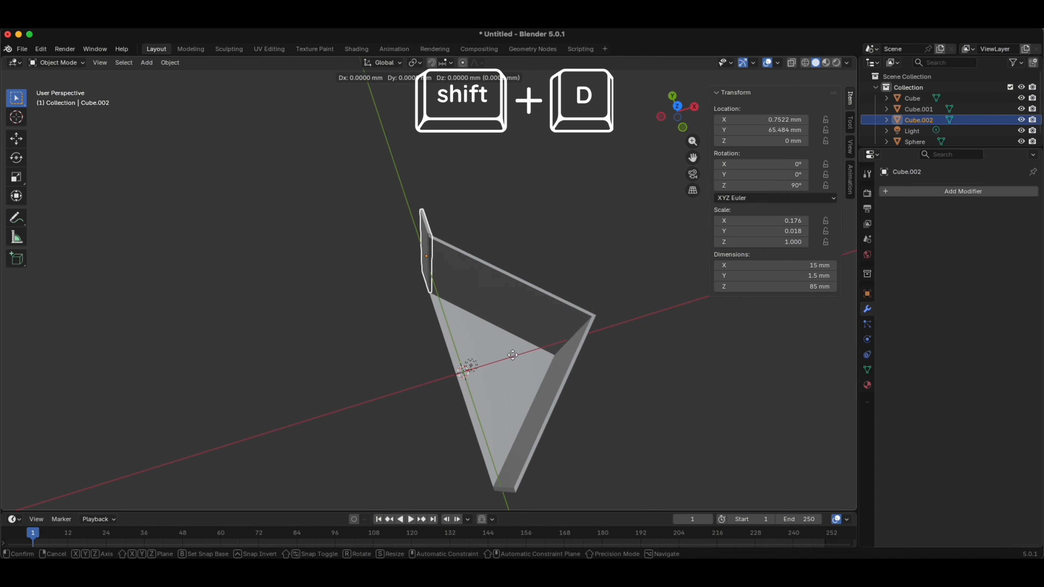
right_click(512, 355)
key(Escape)
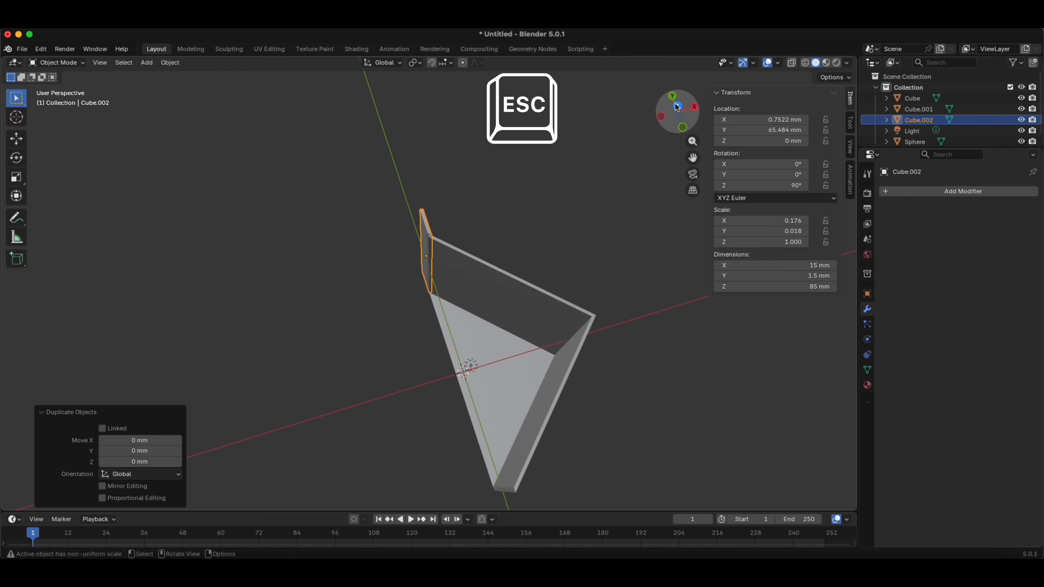
- Move the duplicated strip about -129.7 mm along Y to the opposite end of the box's cut face
click(677, 106)
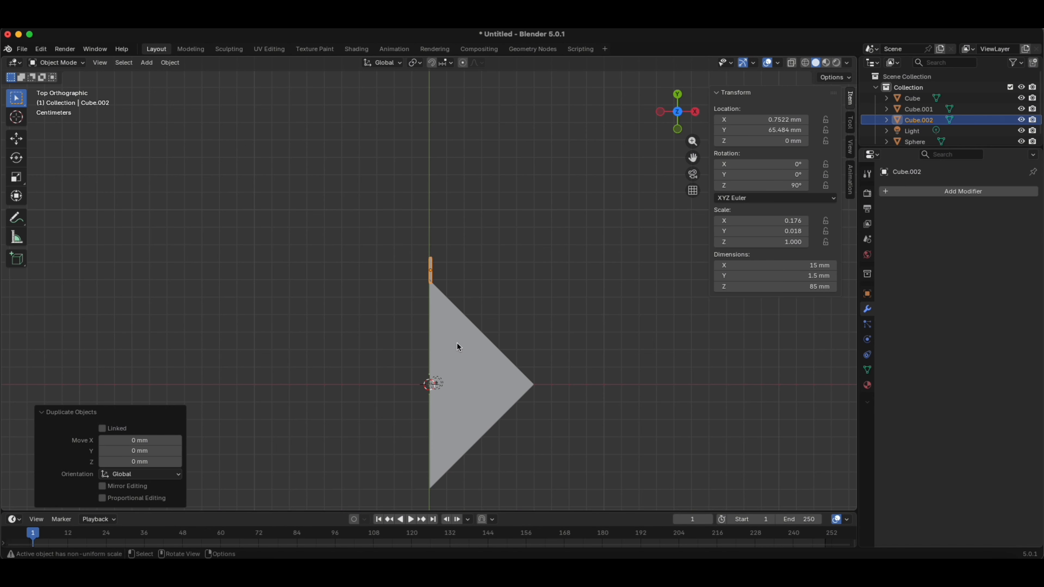
shift+middle_drag(458, 344, 485, 190)
key(g)
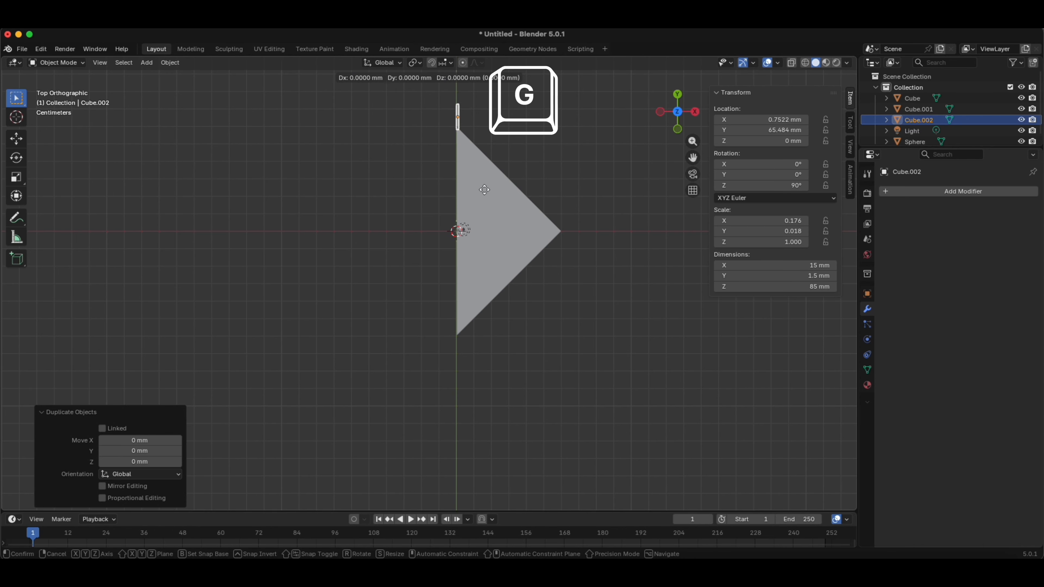
key(y)
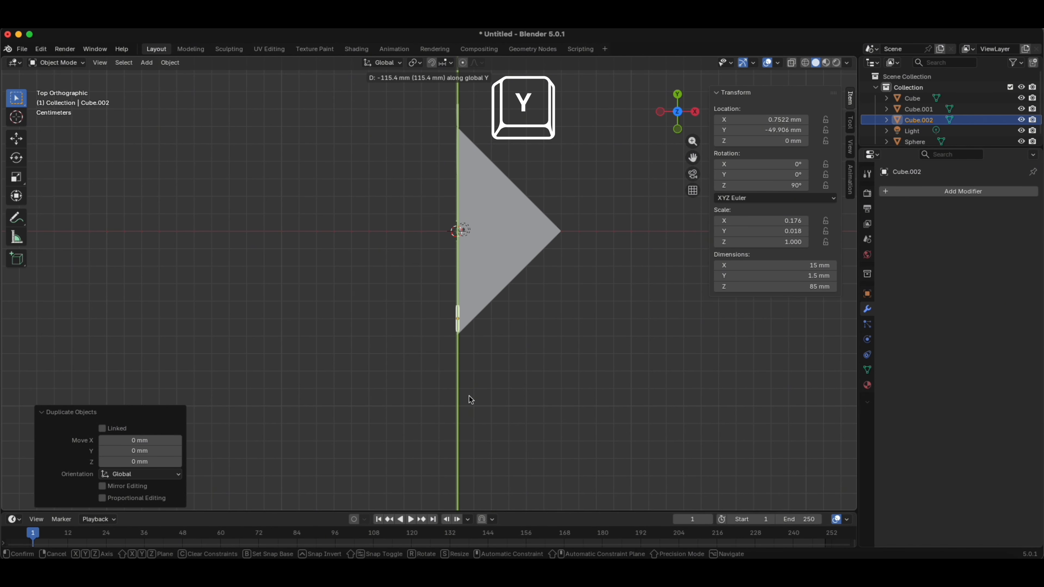
click(470, 417)
- Shift the duplicated strip about -0.75 mm along Y, bringing its end closer to the box wall's inner corner
scroll(496, 415, up, 5)
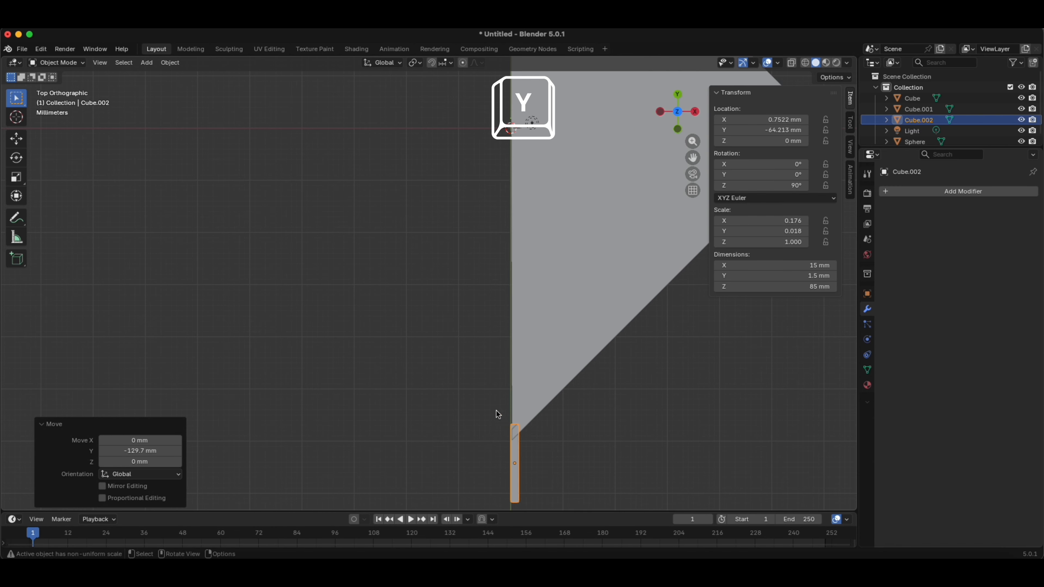
scroll(509, 419, up, 2)
shift+middle_drag(497, 397, 375, 157)
scroll(425, 348, up, 7)
scroll(457, 342, up, 4)
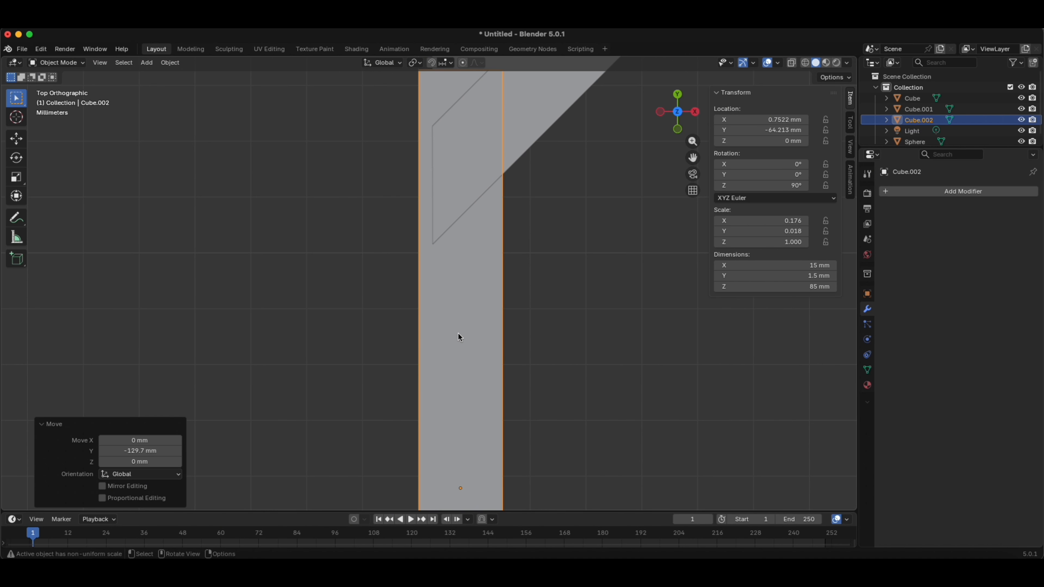
key(g)
key(y)
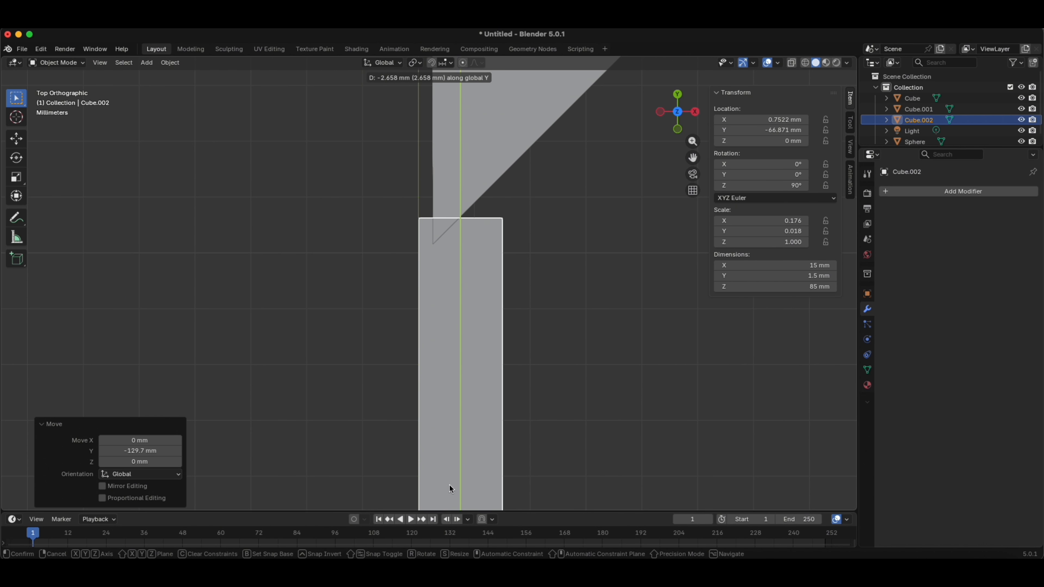
click(470, 372)
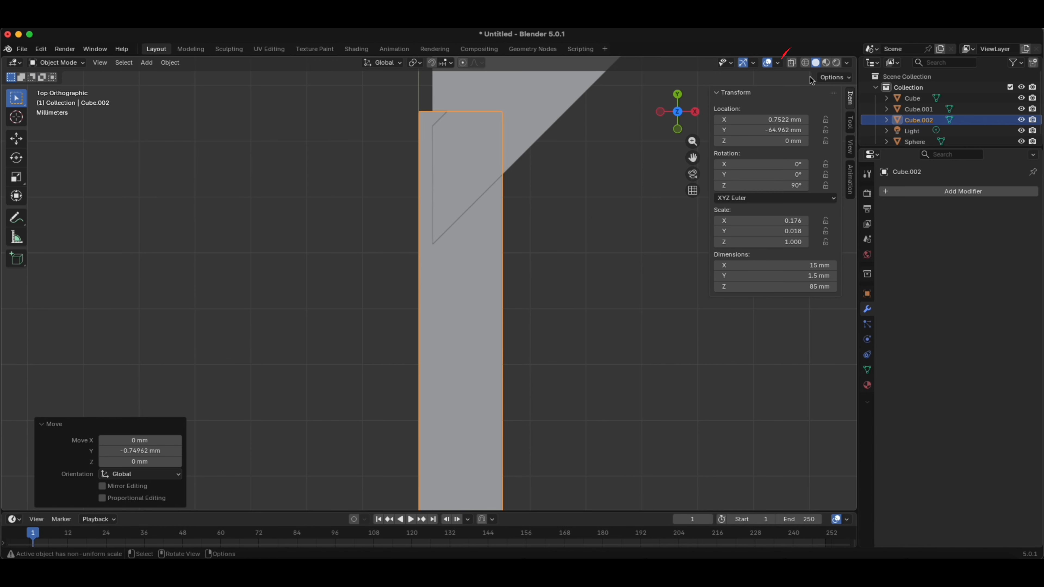
- Show the viewport in wireframe and move the duplicated strip about 0.31 mm along X toward the box's cut face
click(807, 63)
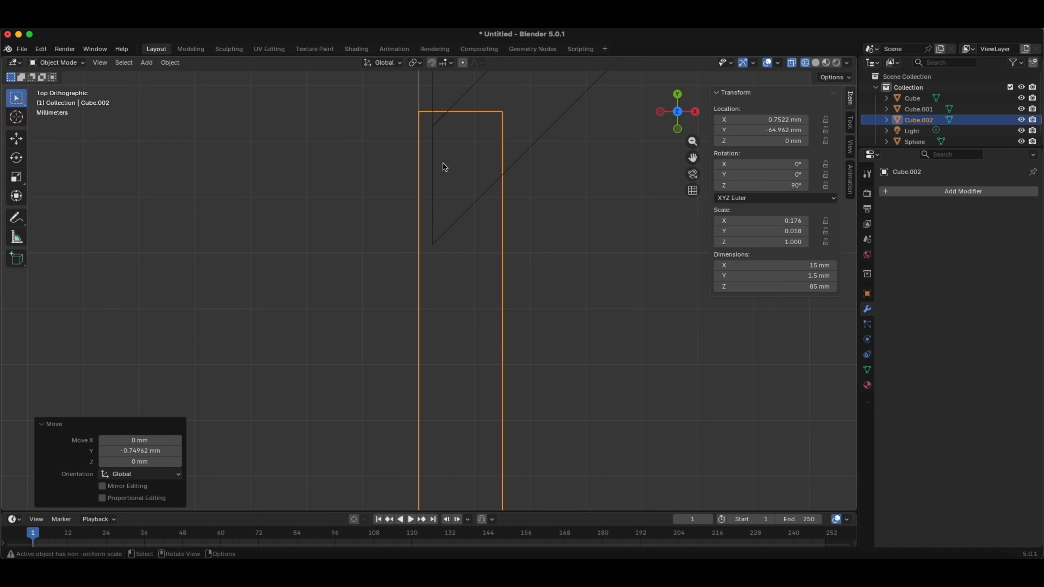
shift+middle_drag(450, 167, 424, 351)
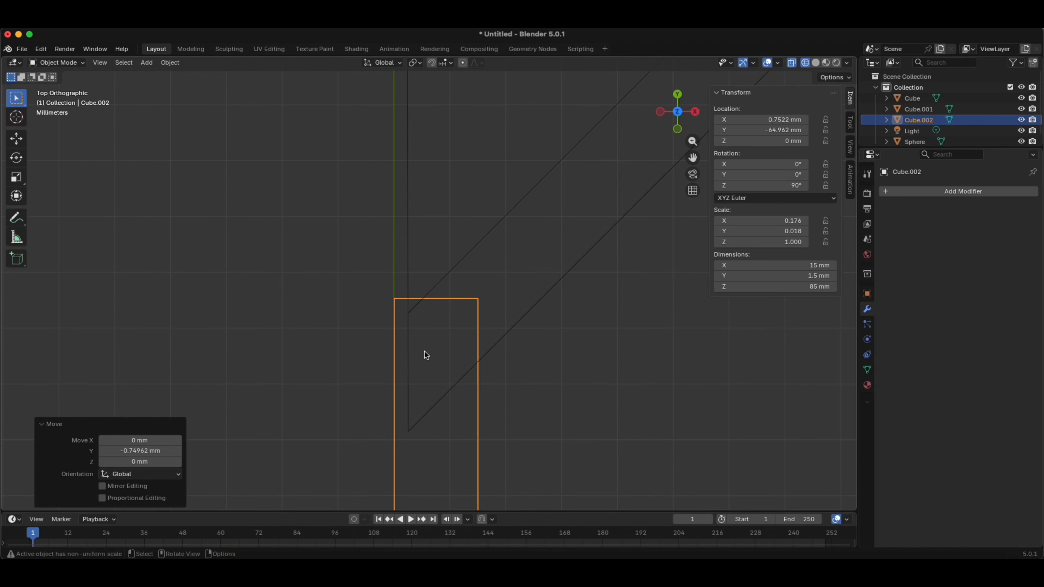
key(g)
key(Escape)
key(g)
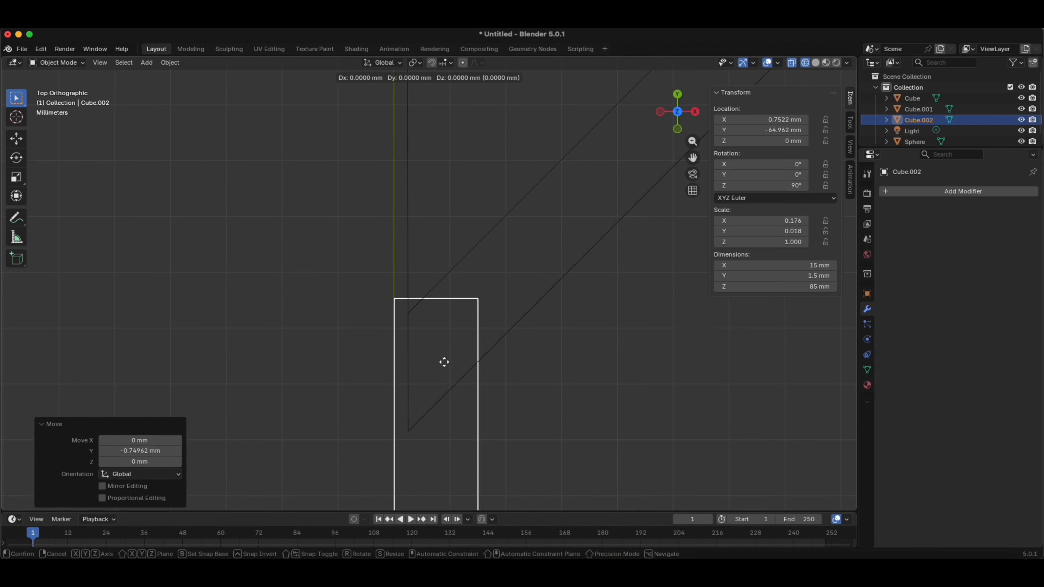
key(x)
click(462, 362)
- Move the strip about -0.046 mm along X and about -0.27 mm along Y to bring its corner near the wall's inner corner
scroll(438, 344, up, 7)
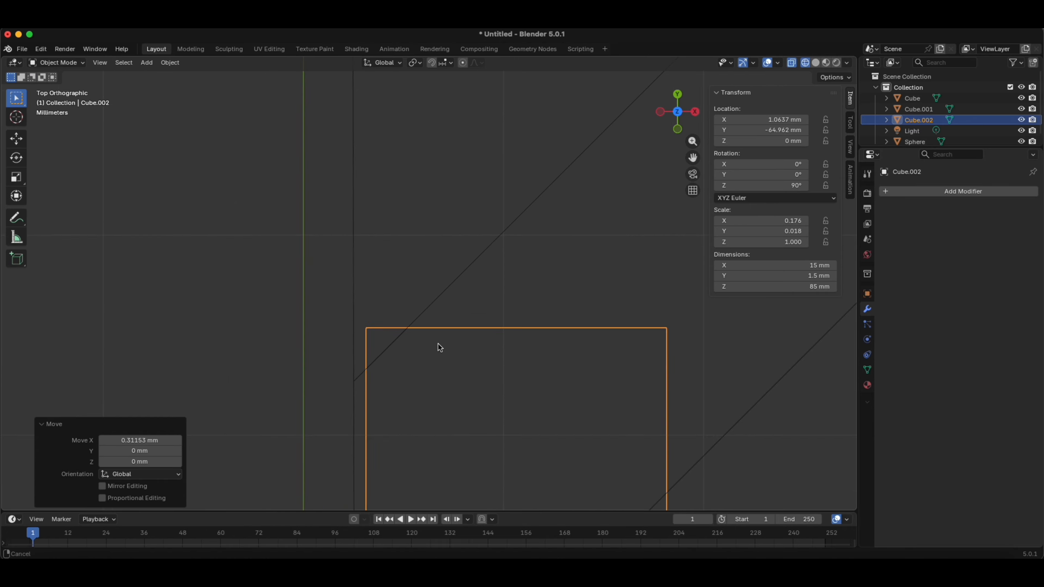
shift+middle_drag(382, 423, 391, 200)
key(g)
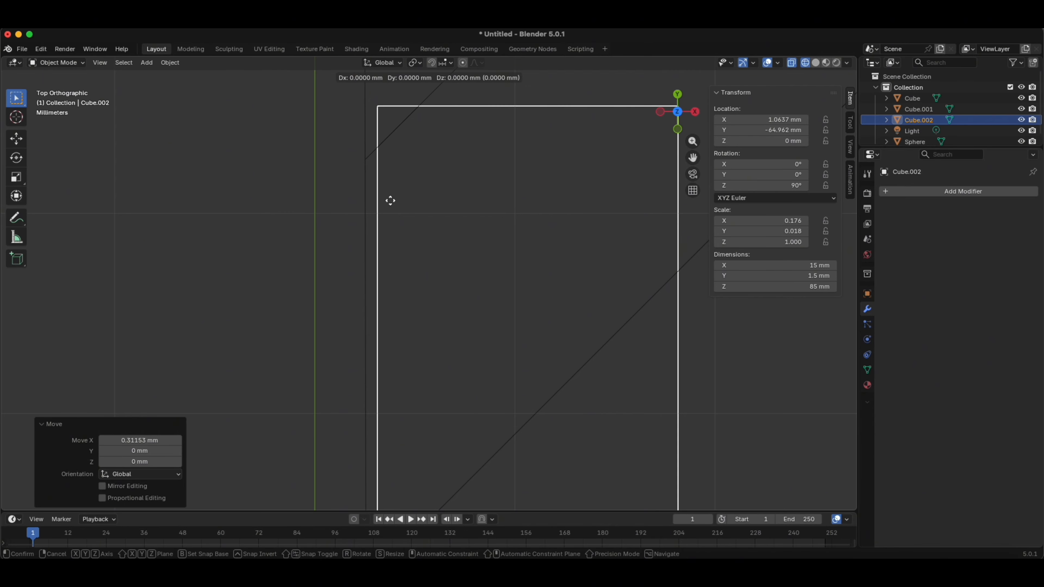
key(x)
click(382, 198)
key(g)
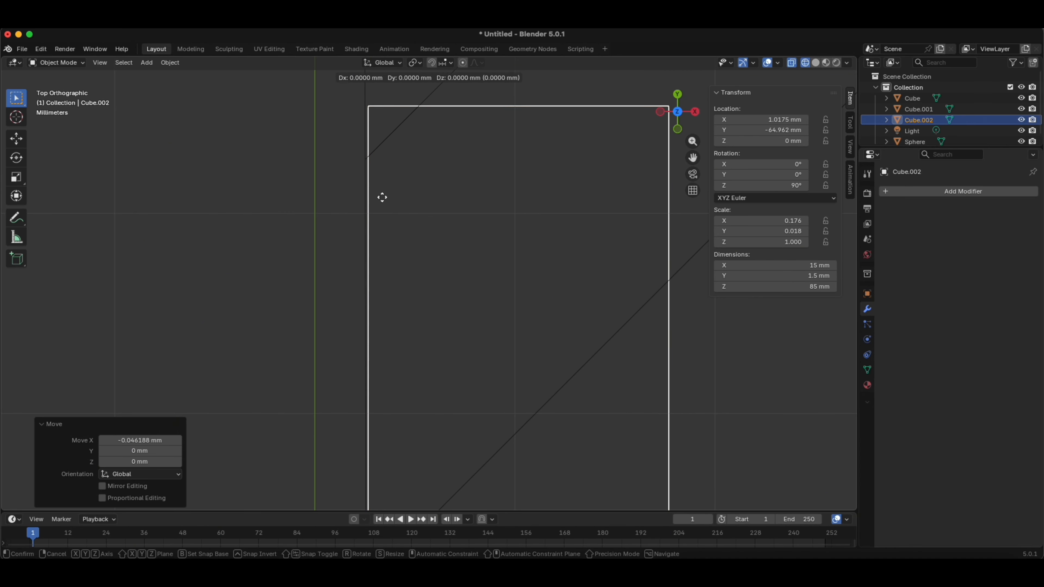
key(y)
click(385, 252)
- Nudge the strip about -0.012 mm along X and about 0.0045 mm along Y to align it with the wall's inner corner
scroll(387, 249, up, 6)
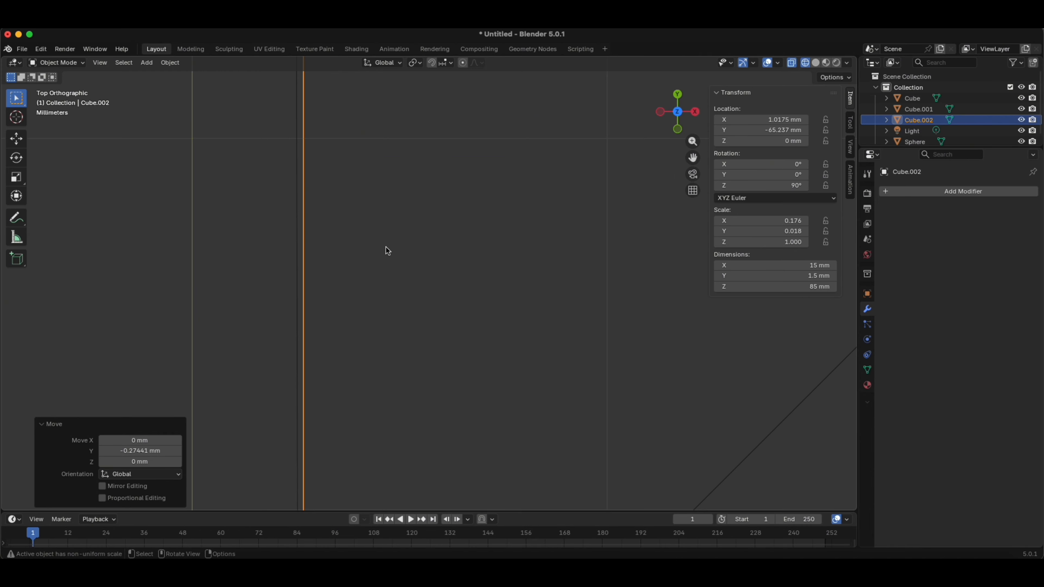
scroll(386, 247, up, 2)
shift+middle_drag(386, 247, 648, 78)
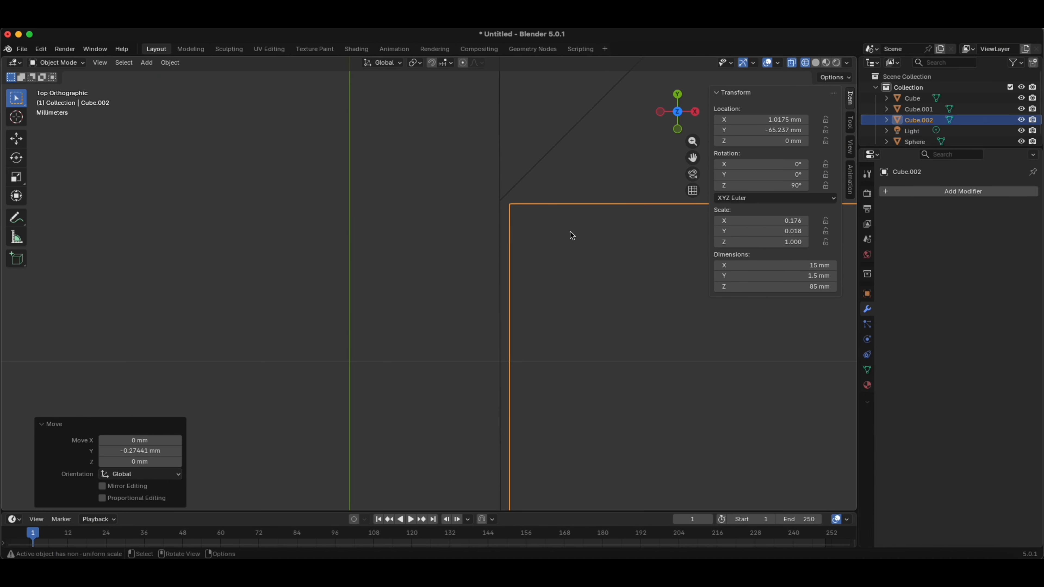
key(g)
key(x)
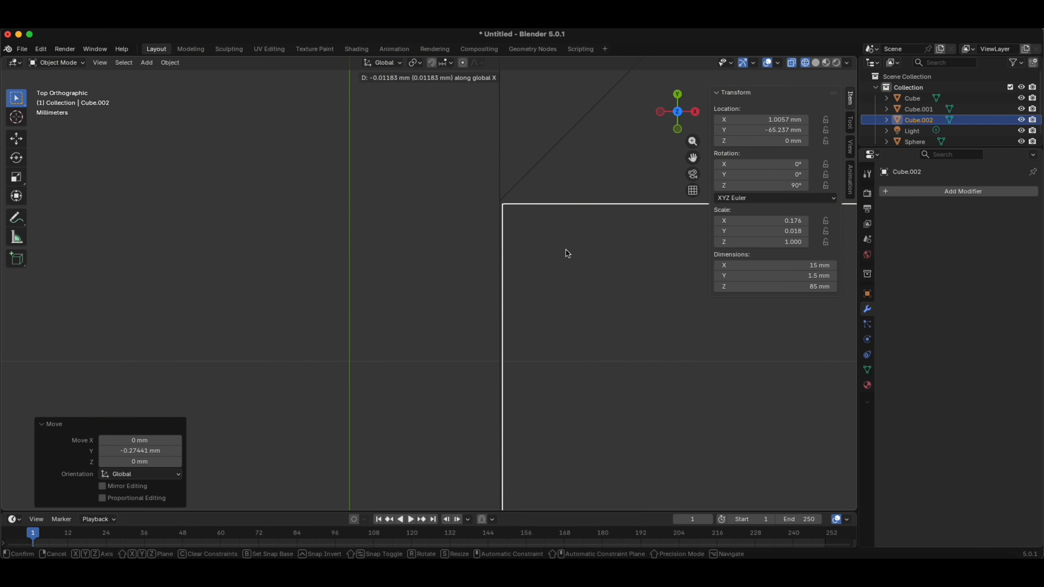
click(568, 253)
key(g)
key(y)
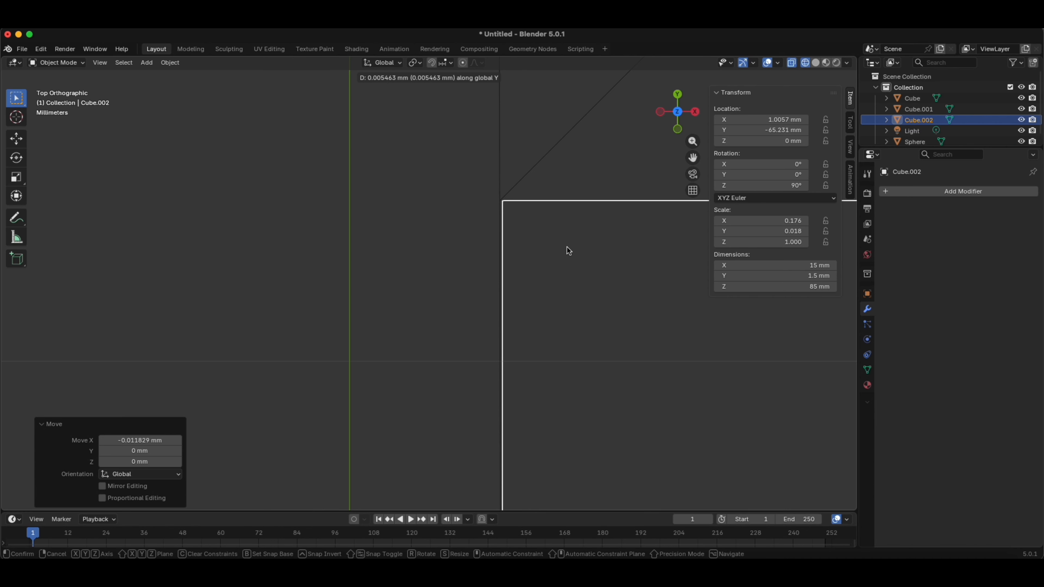
click(567, 247)
- Restore solid viewport shading and deselect the duplicated strip
click(816, 62)
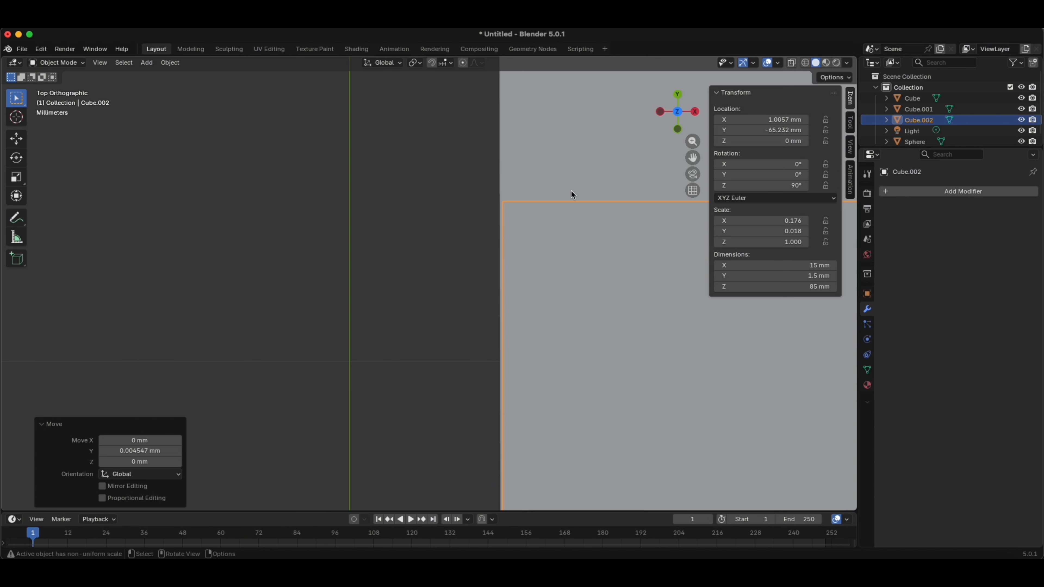
scroll(534, 205, down, 12)
click(408, 329)
- Join both side strips to the halved box as a single object, with the box as the active object, and deselect it
middle_drag(408, 330, 370, 311)
scroll(383, 313, up, 6)
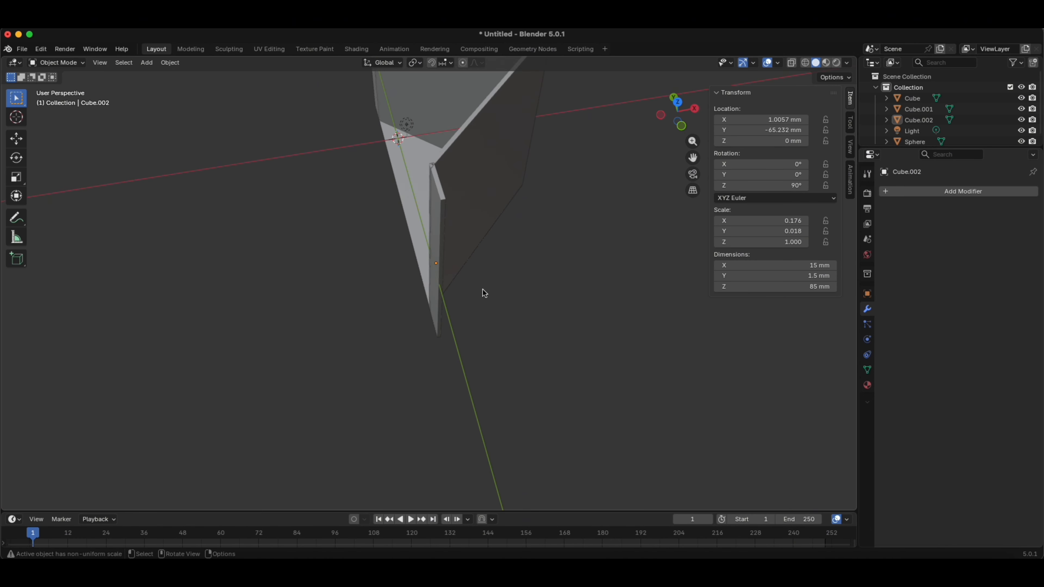
middle_drag(483, 290, 503, 305)
scroll(486, 295, down, 4)
click(437, 284)
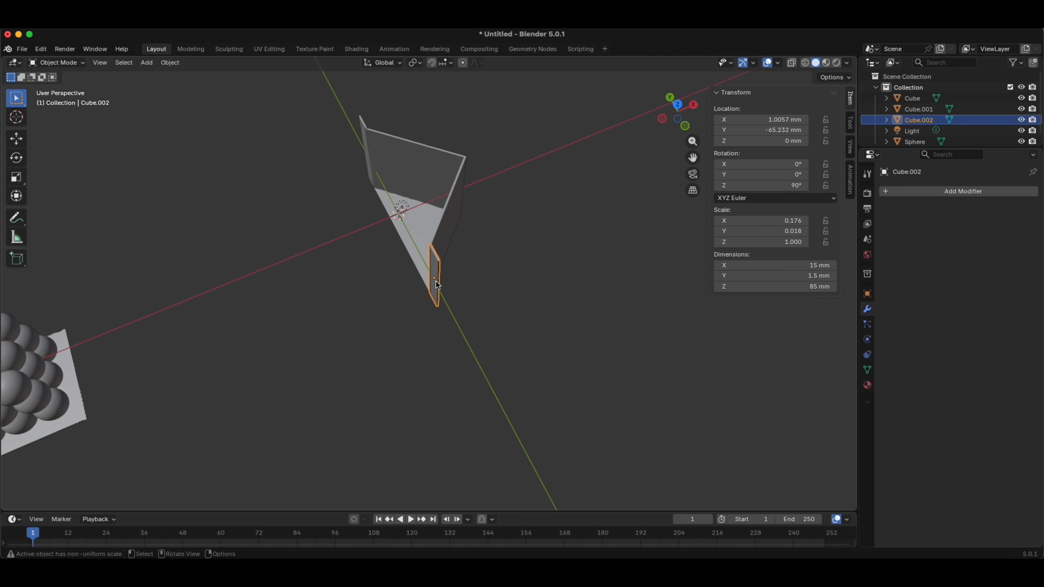
middle_drag(433, 279, 369, 288)
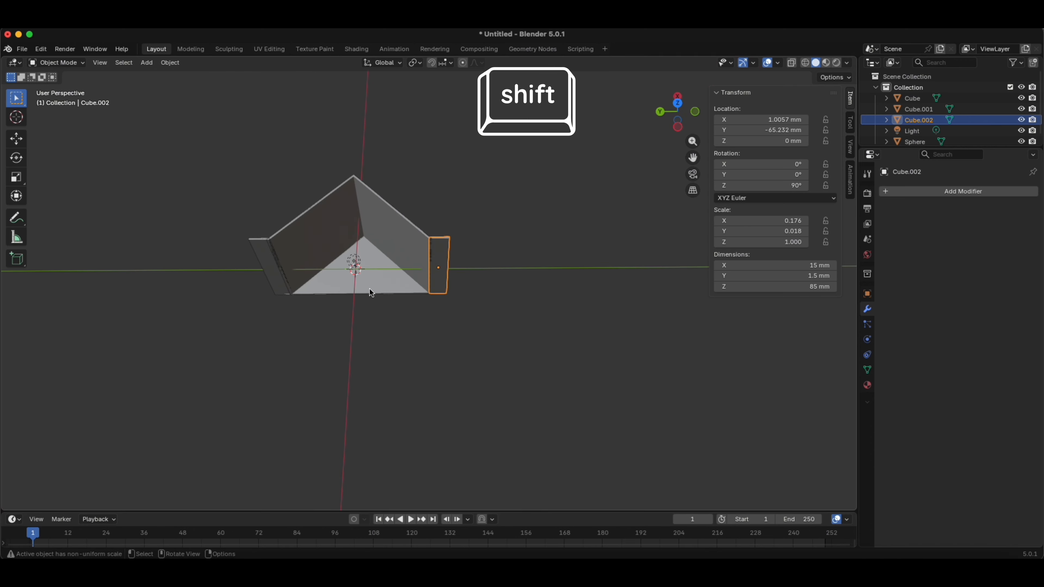
scroll(369, 288, up, 4)
shift+click(115, 240)
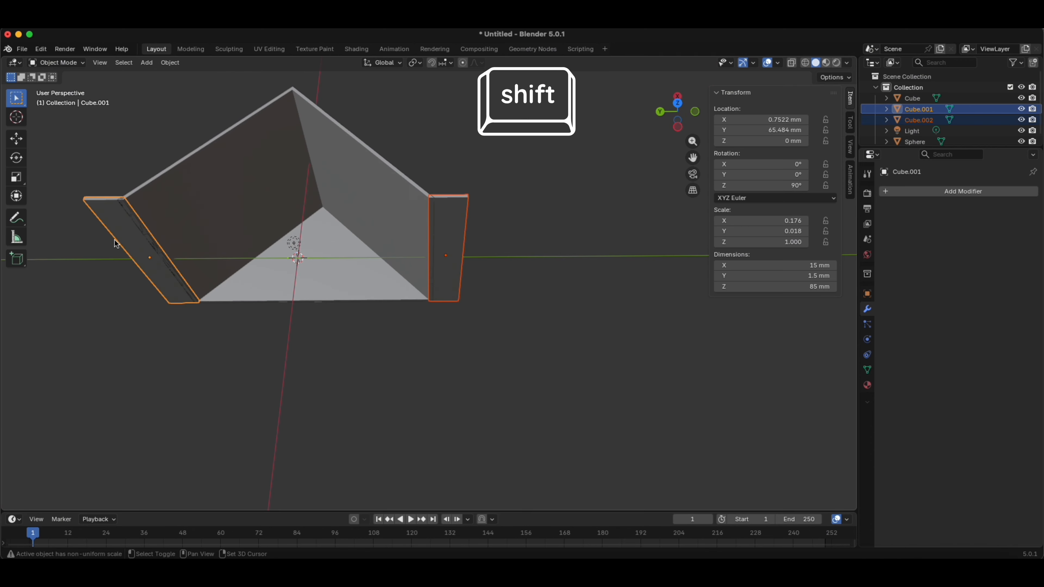
shift+click(237, 165)
right_click(236, 166)
click(235, 165)
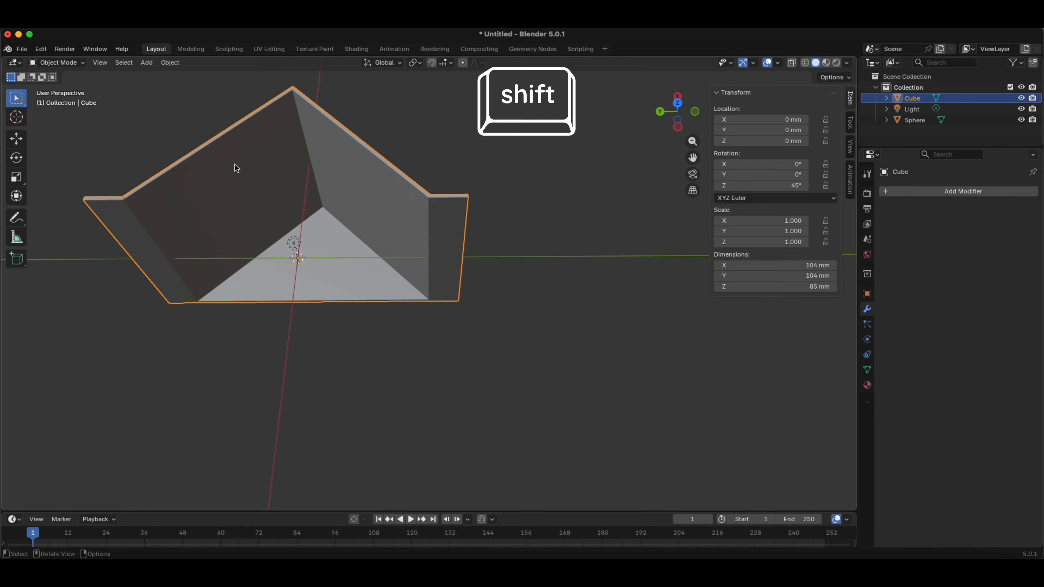
click(390, 379)
- Examine the joined box and its side strips from above and in perspective
middle_drag(390, 379, 332, 360)
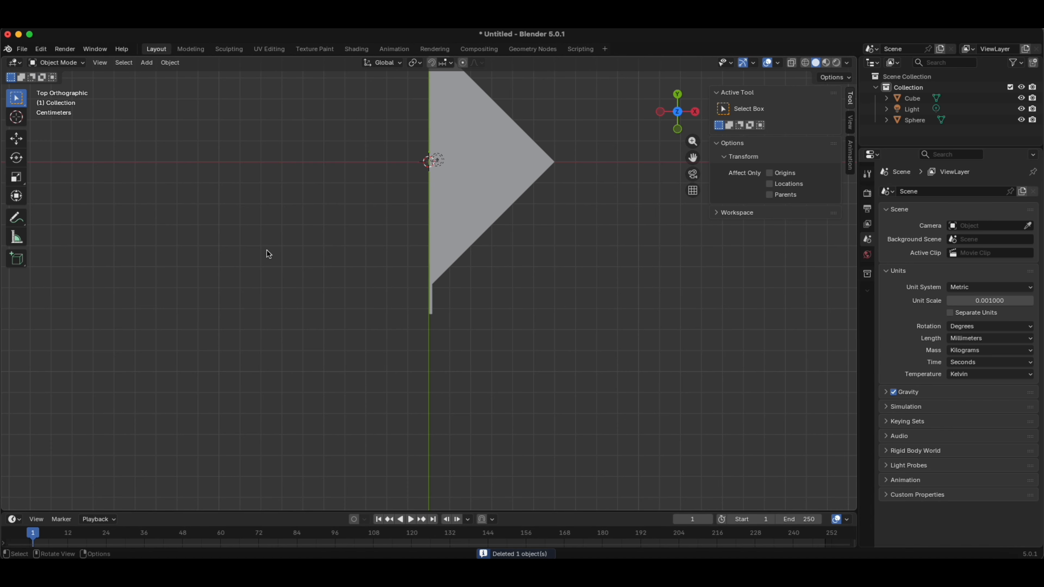
scroll(267, 254, down, 3)
scroll(267, 253, up, 10)
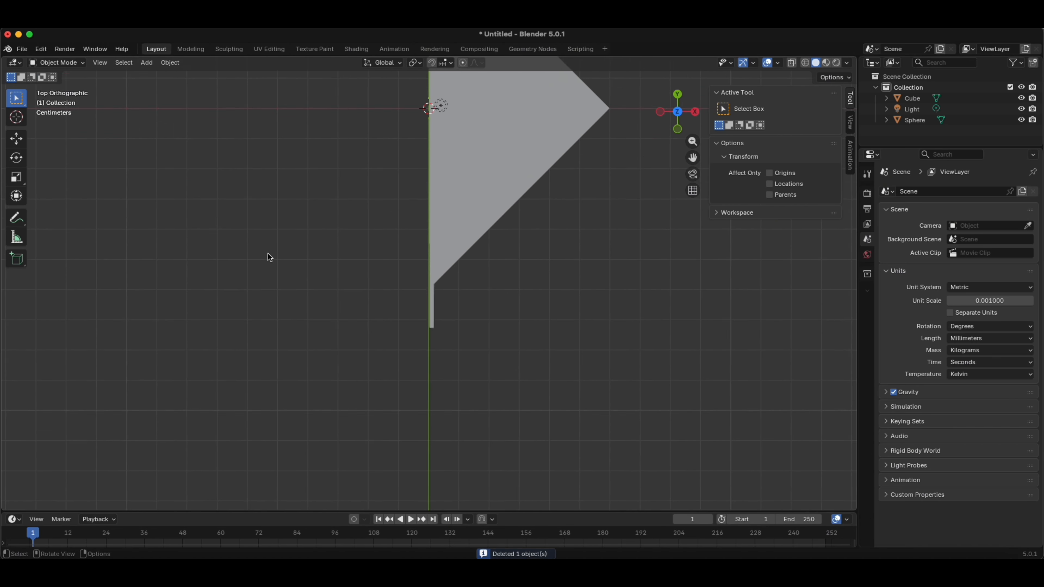
scroll(268, 253, down, 11)
middle_drag(271, 267, 399, 328)
scroll(390, 286, up, 5)
scroll(399, 329, down, 3)
middle_drag(363, 277, 366, 268)
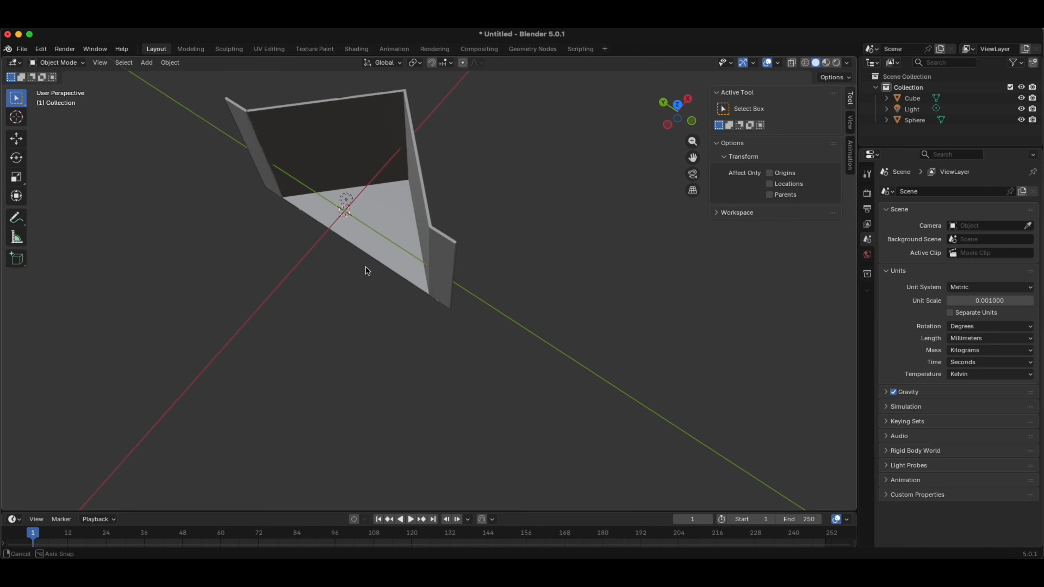
- Duplicate the joined box, leaving the copy in place
click(419, 229)
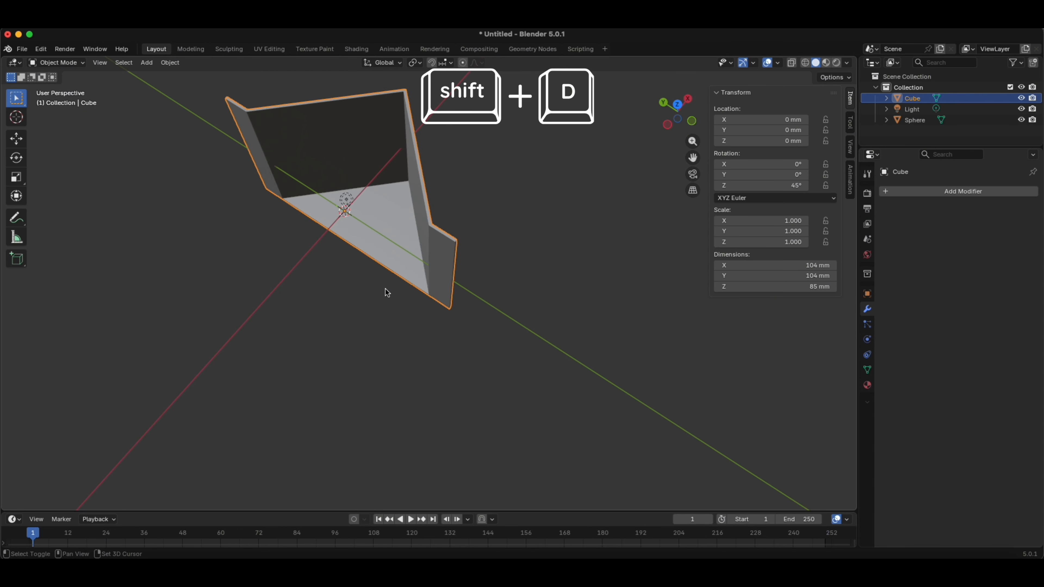
key(Escape)
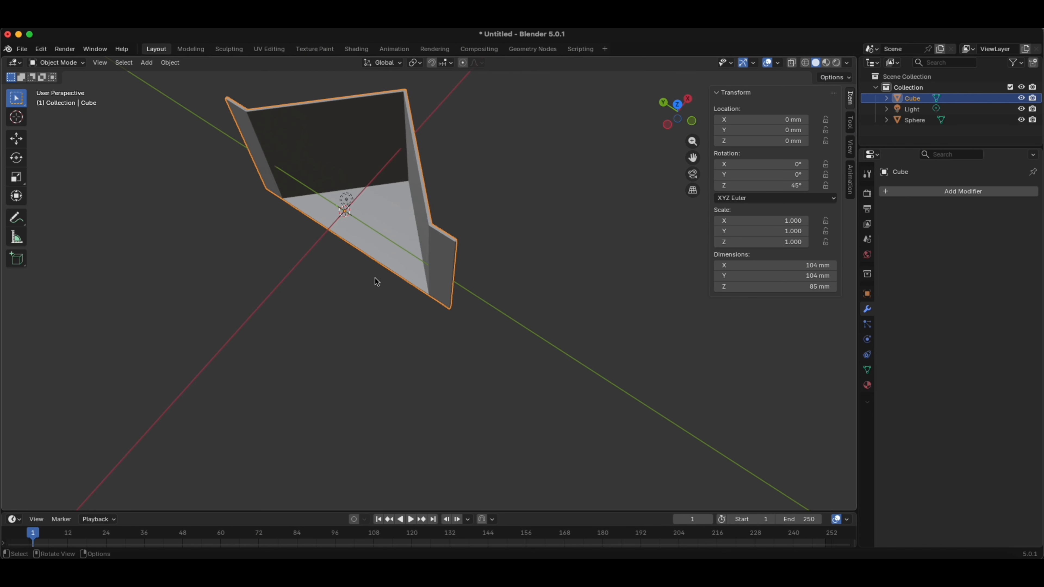
key(shift+d)
click(375, 277)
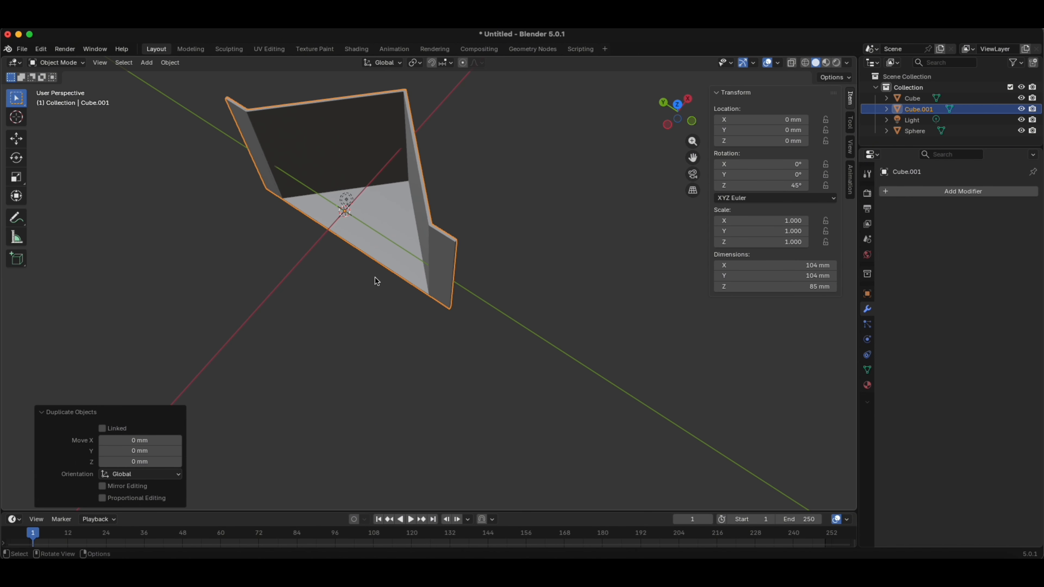
key(g)
click(229, 409)
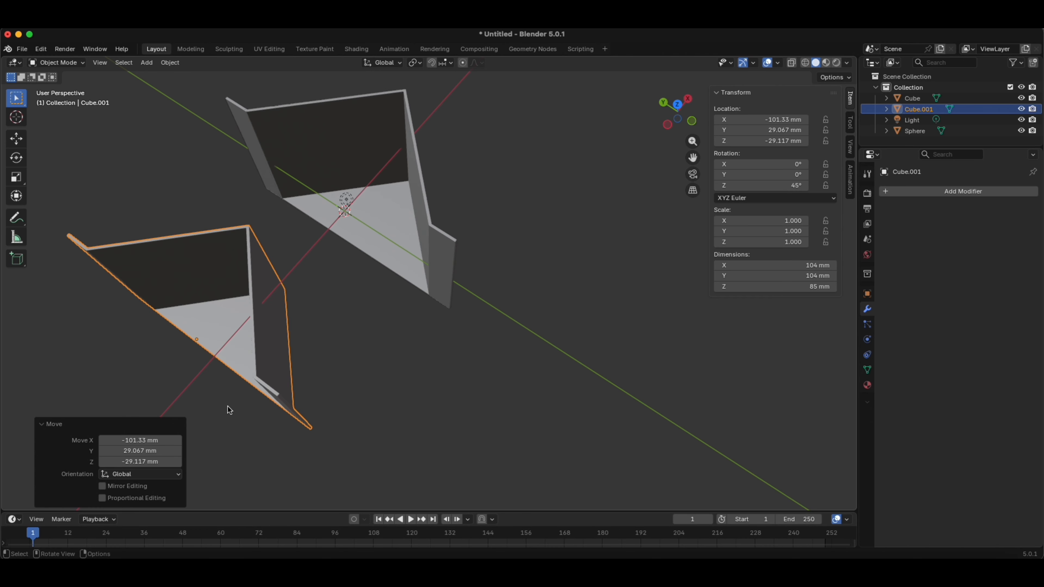
key(super+z)
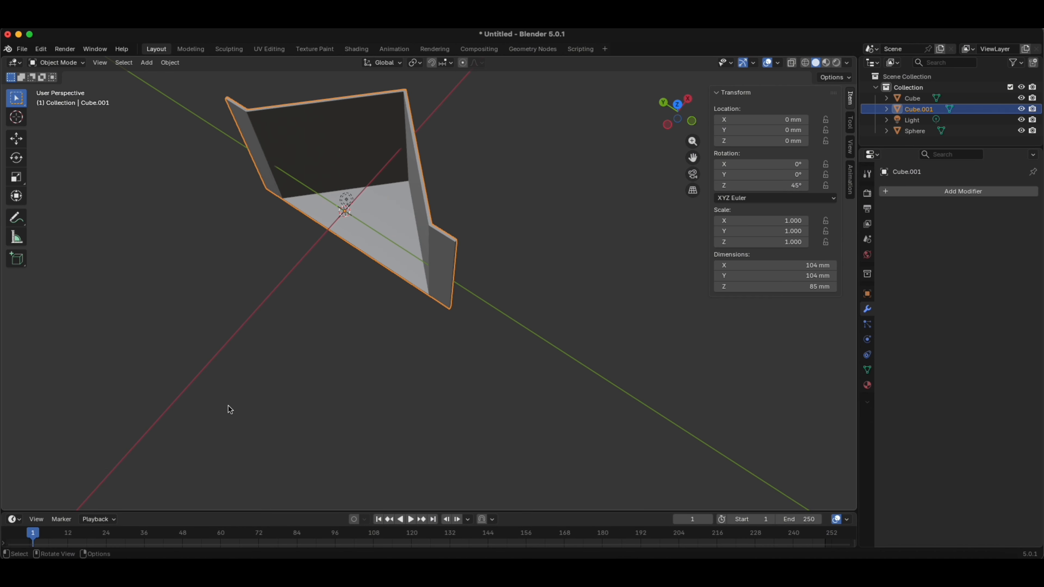
- Move the duplicated box about -129.6 mm along X, away from the original
key(g)
key(x)
click(50, 134)
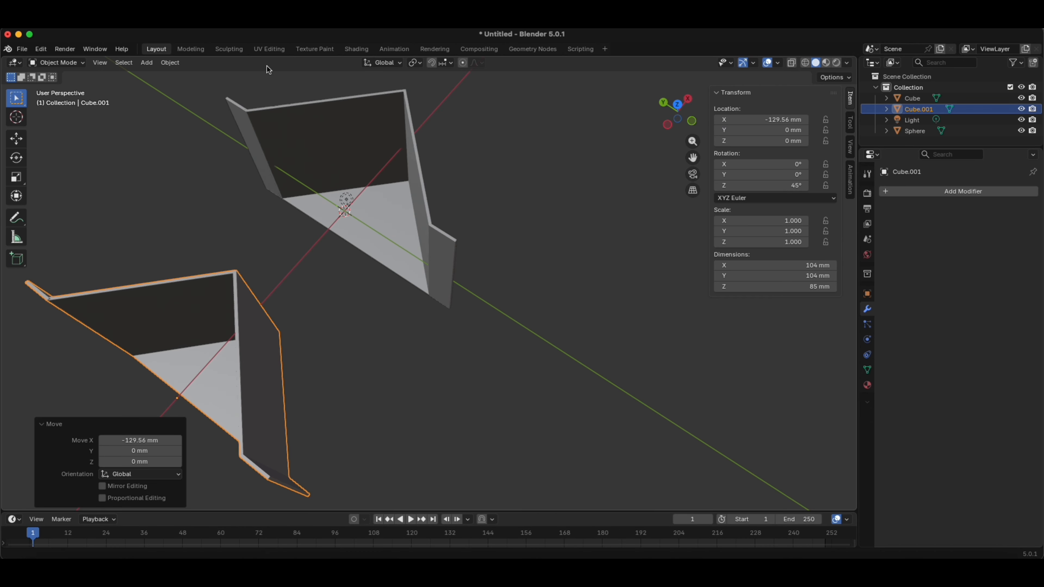
- Select the original box at the world origin
middle_drag(306, 348, 417, 240)
click(415, 233)
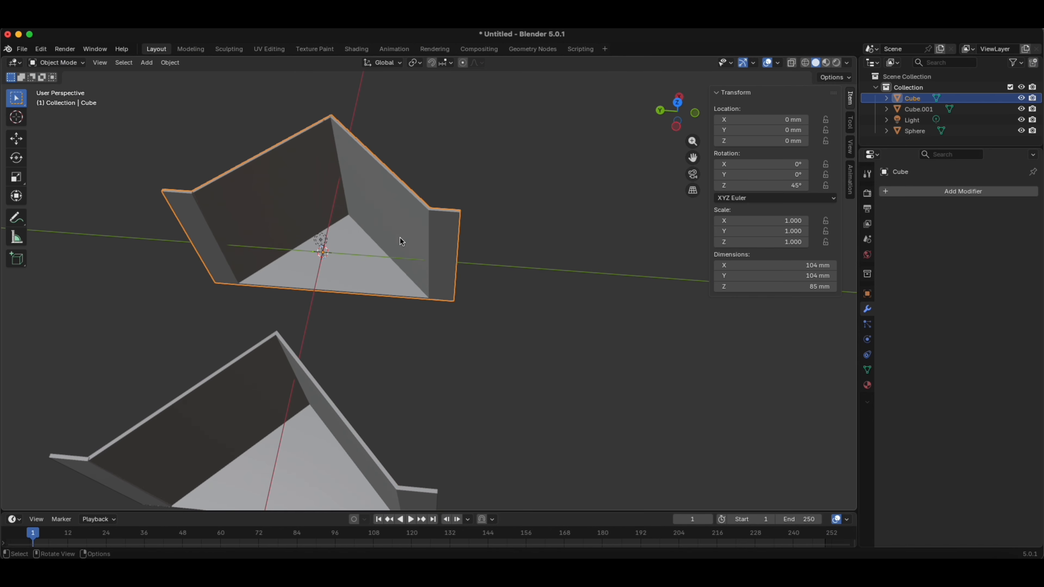